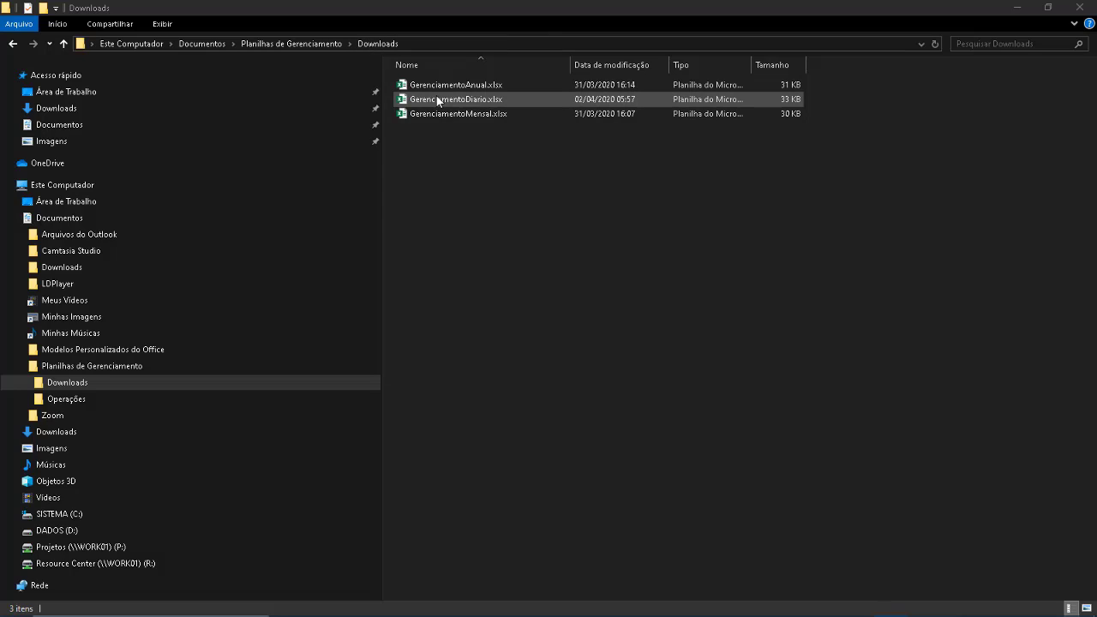
Step: Open the GerenciamentoDiario.xlsx workbook from the Downloads folder inside Planilhas de Gerenciamento
left_click(437, 99)
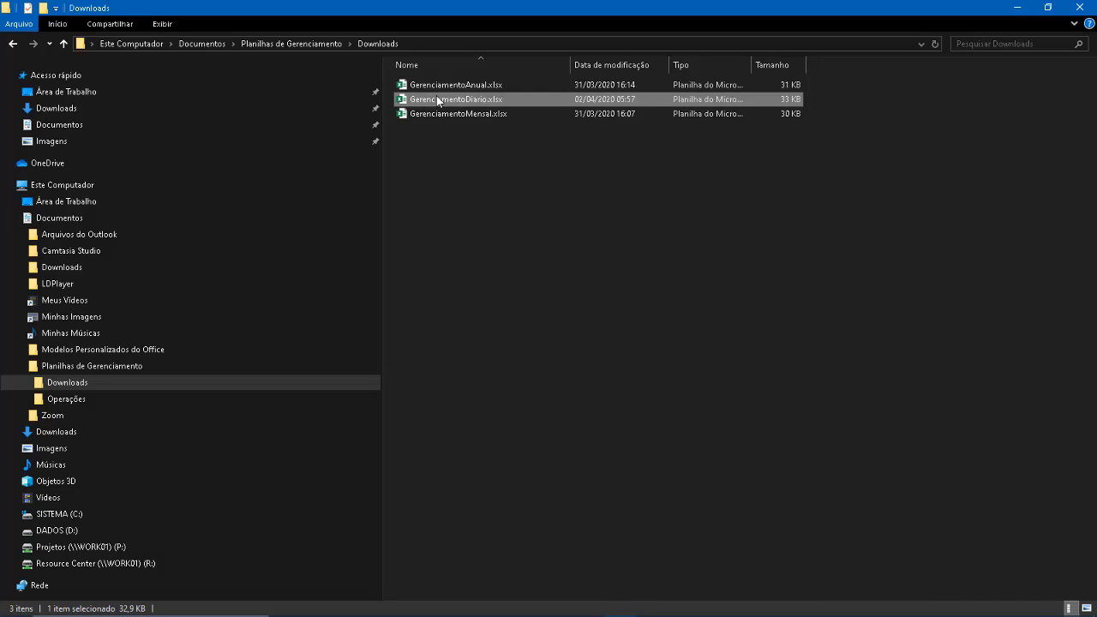
double_click(437, 98)
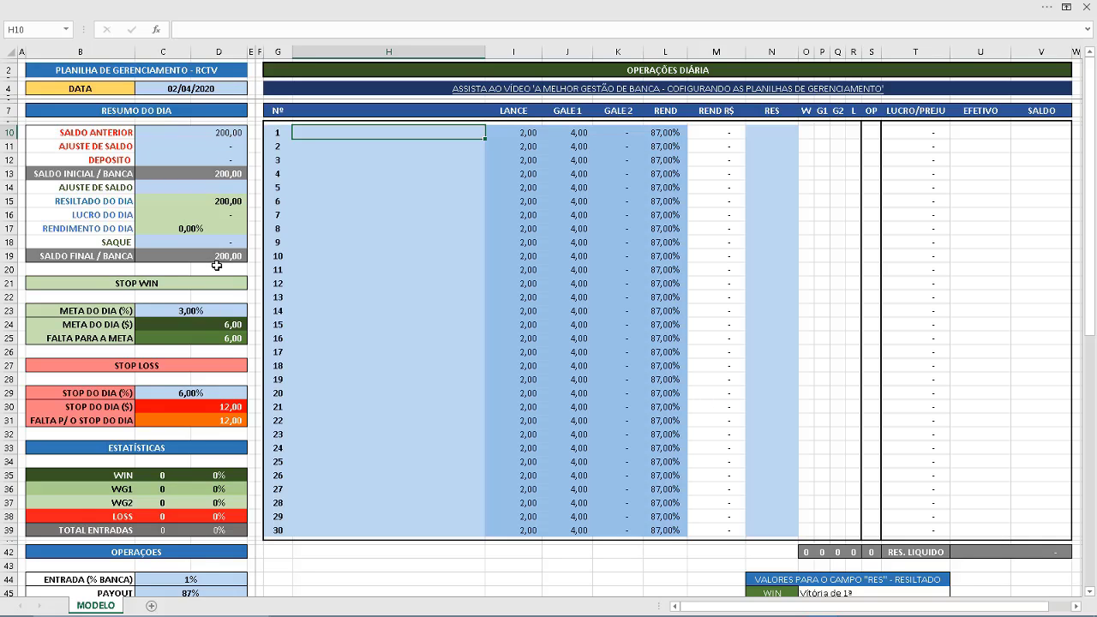
scroll(217, 276, "down", 1)
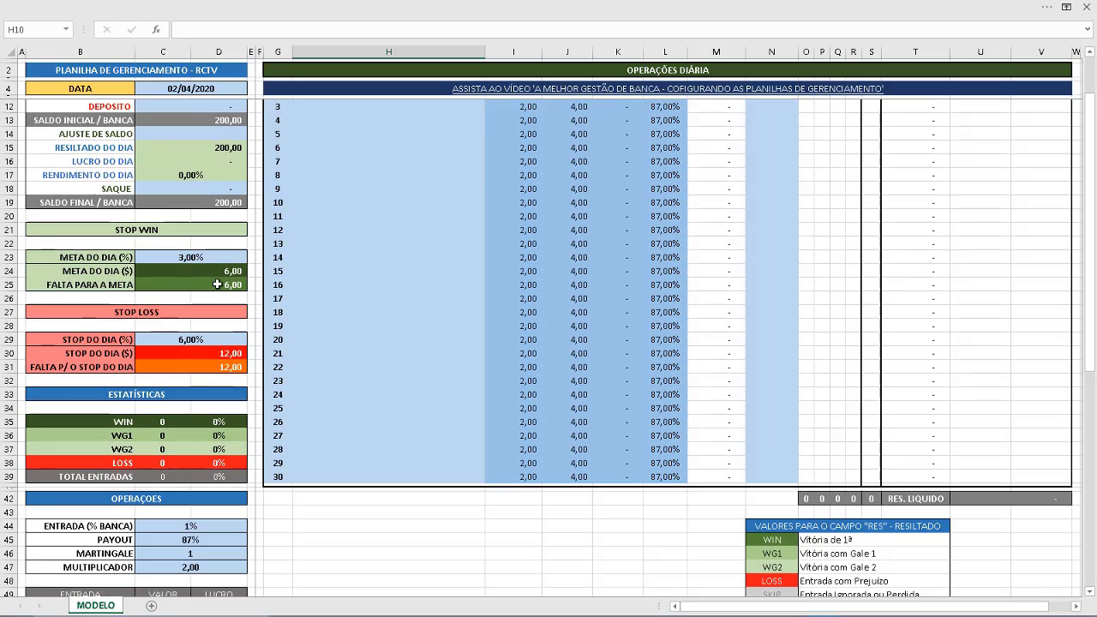
scroll(217, 284, "up", 2)
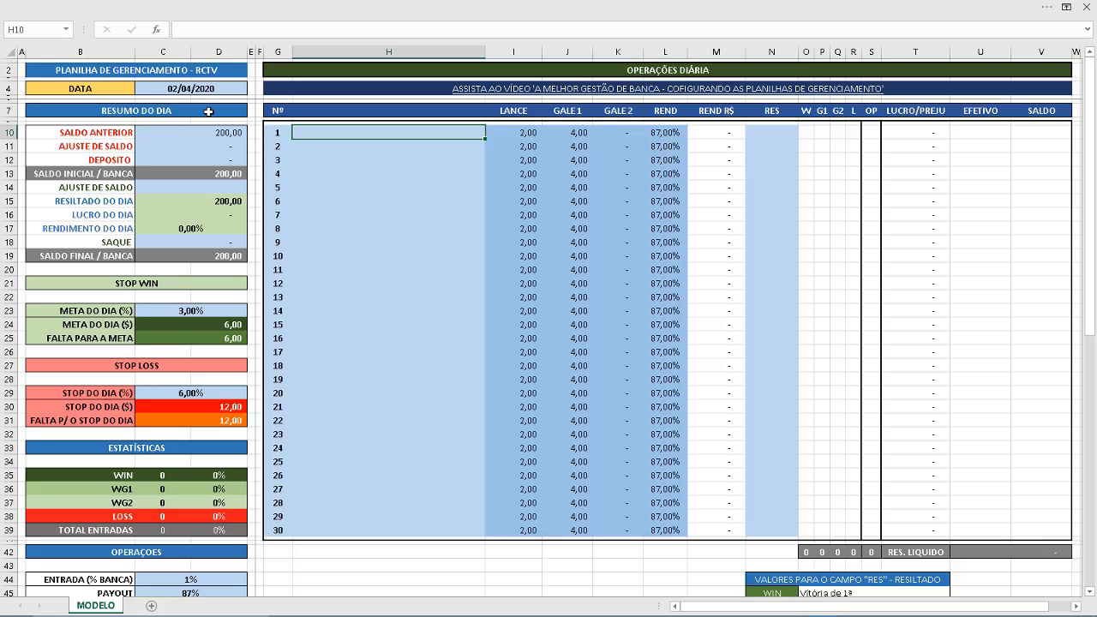
Step: Examine the date and Saldo Anterior cells, the Lance column formula and the 1ª Entrada value formula on the MODELO sheet
left_click(181, 126)
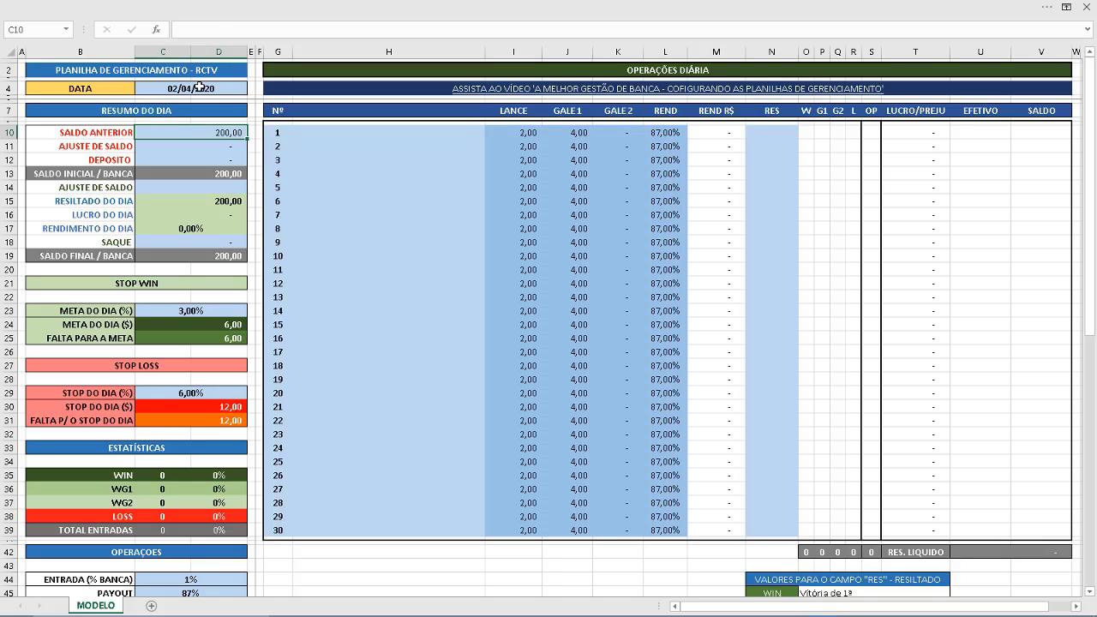
left_click(199, 86)
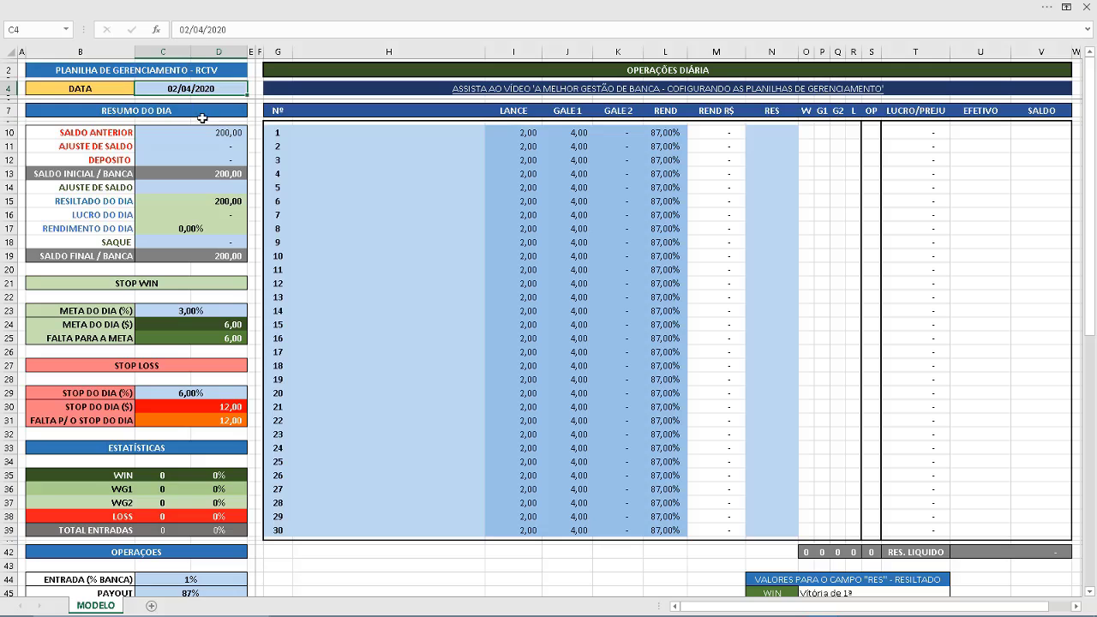
left_click(717, 133)
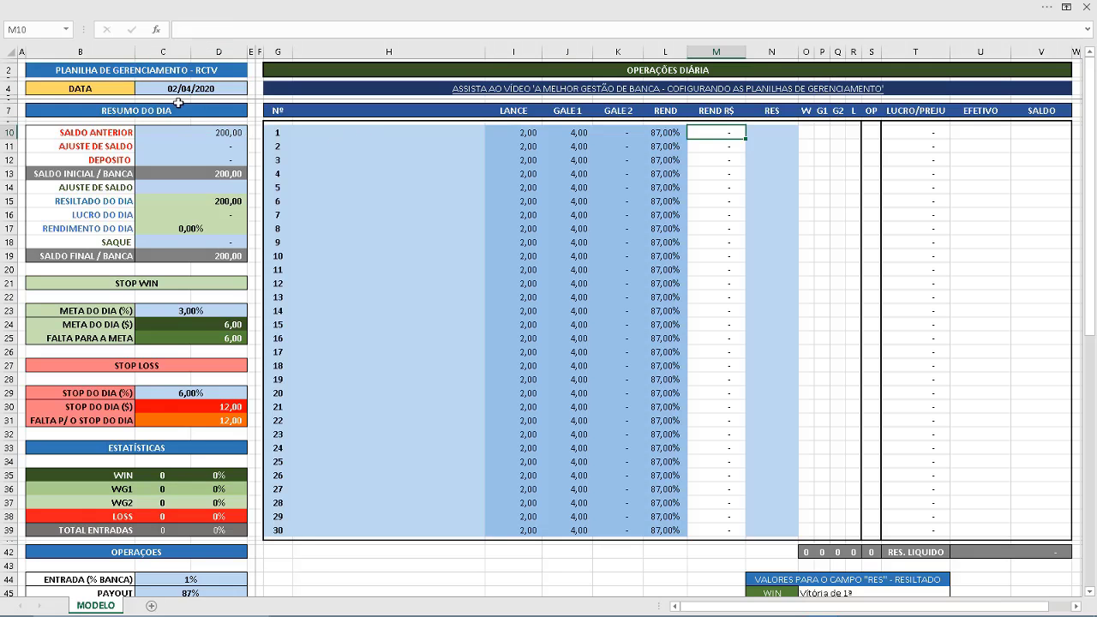
left_click(181, 90)
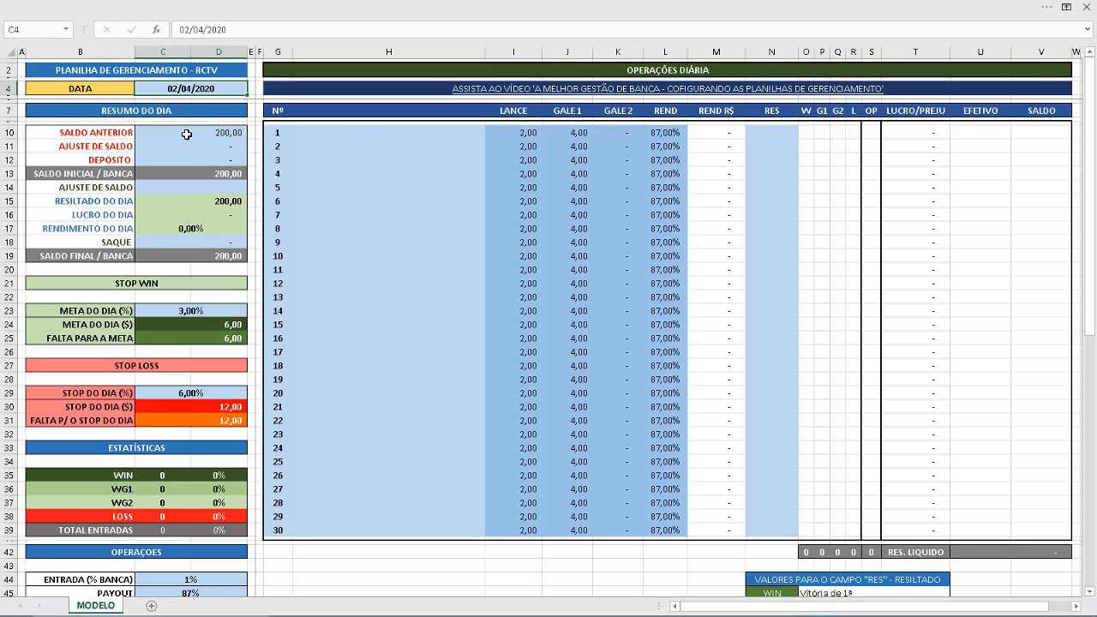
left_click(186, 135)
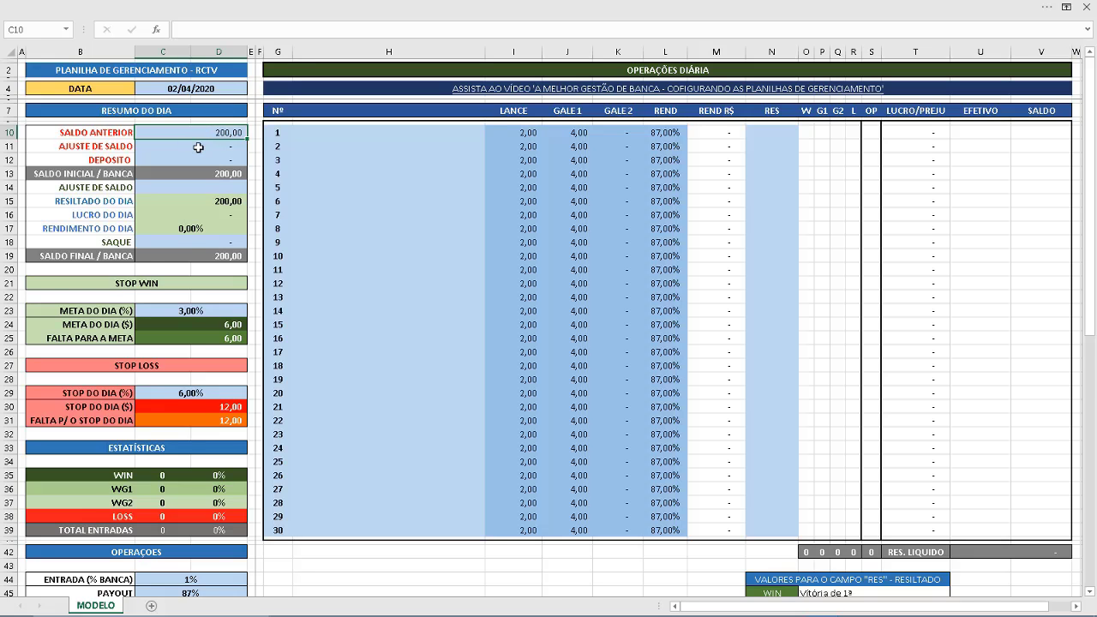
scroll(198, 148, "down", 5)
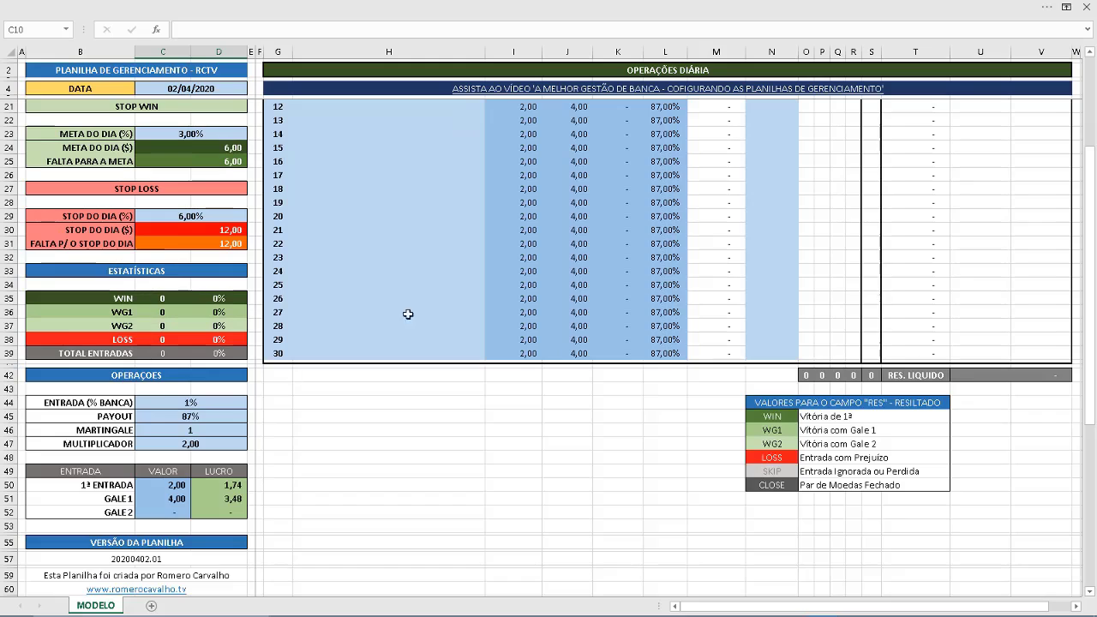
left_click(507, 204)
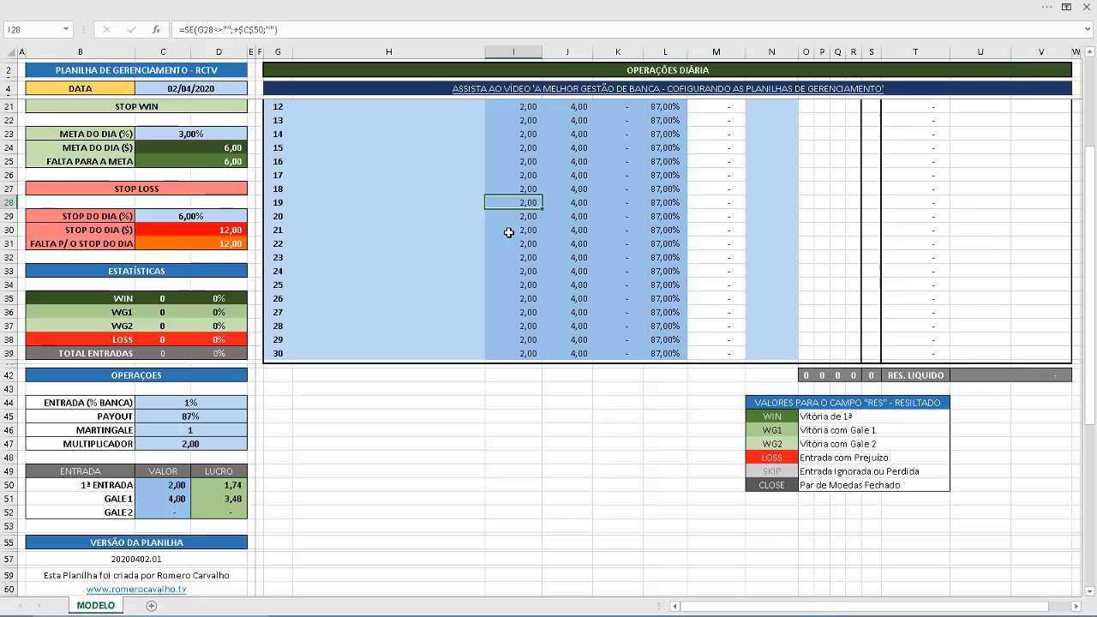
left_click(162, 487)
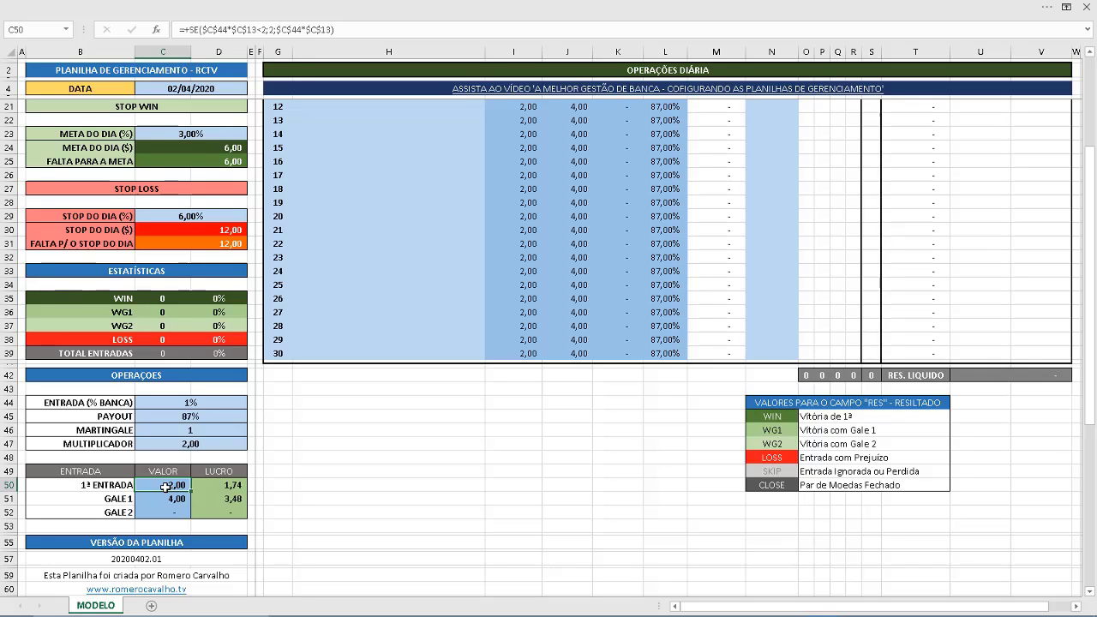
scroll(261, 339, "up", 3)
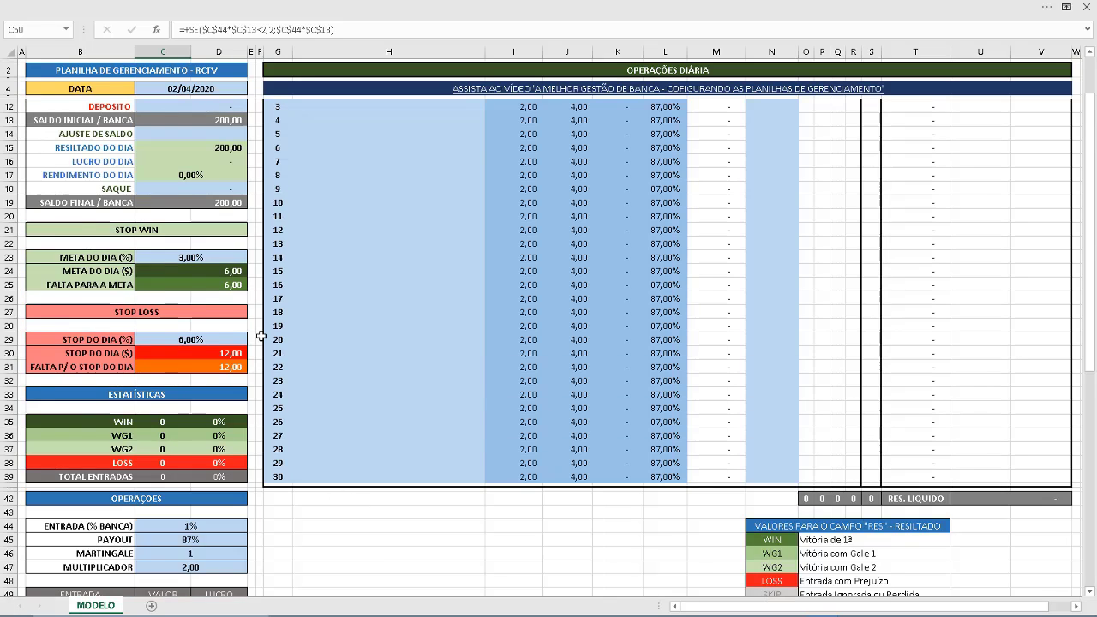
scroll(261, 337, "up", 1)
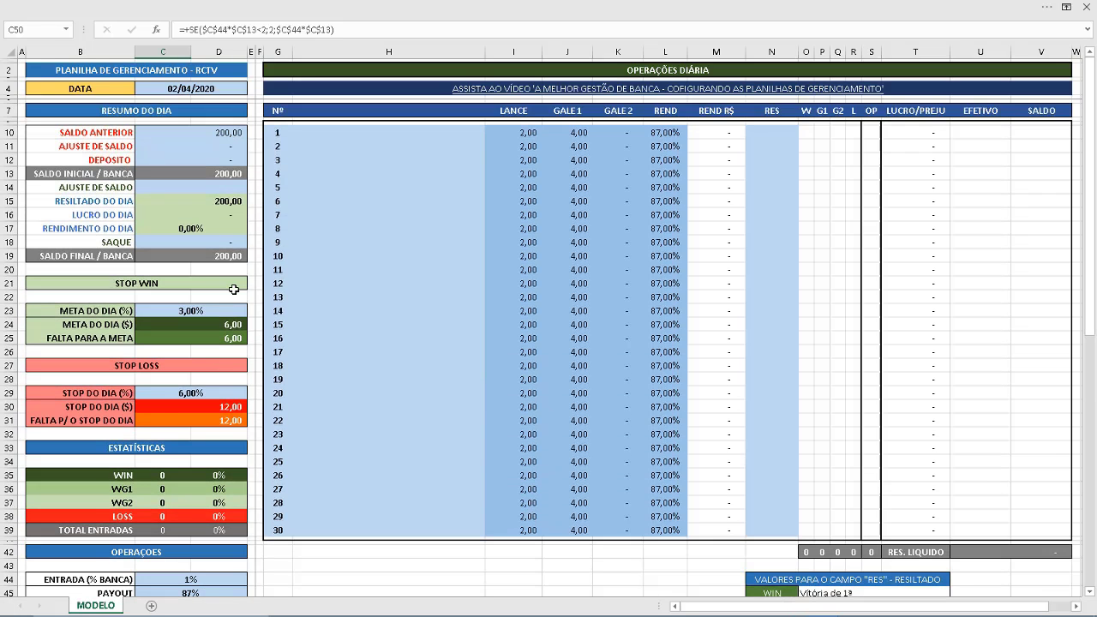
left_click(174, 87)
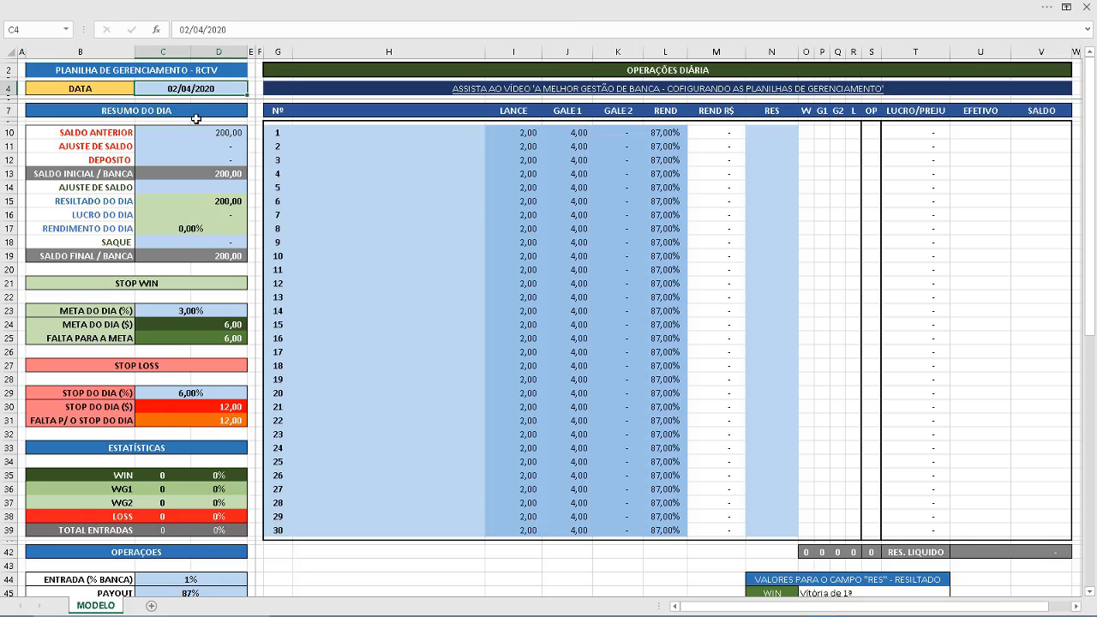
Step: Set Saldo Anterior in the daily summary to 100
left_click(230, 132)
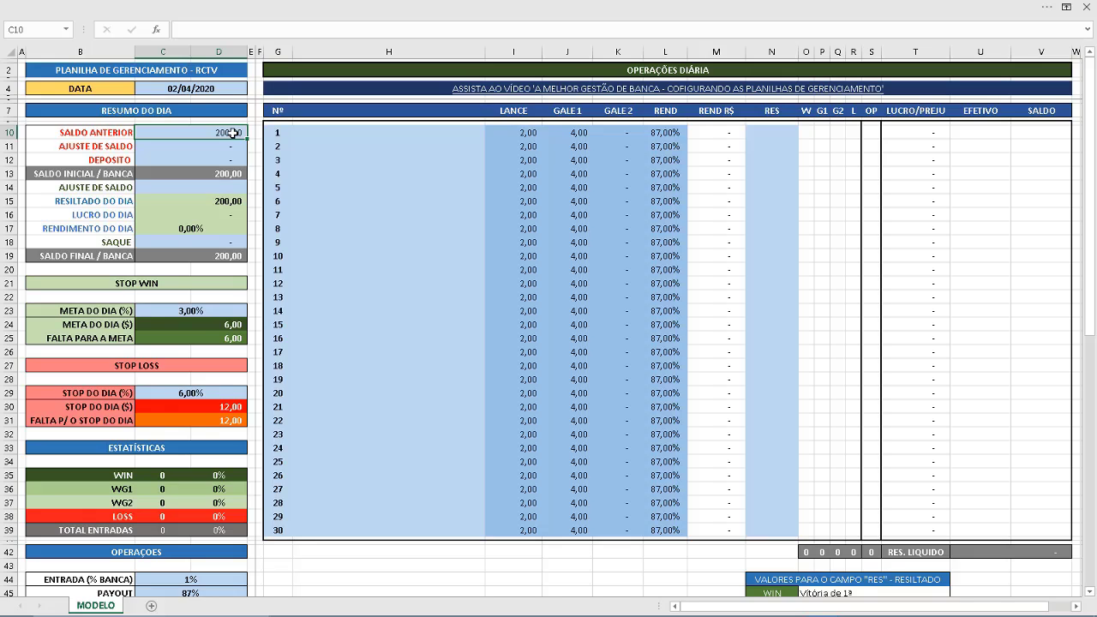
type("100")
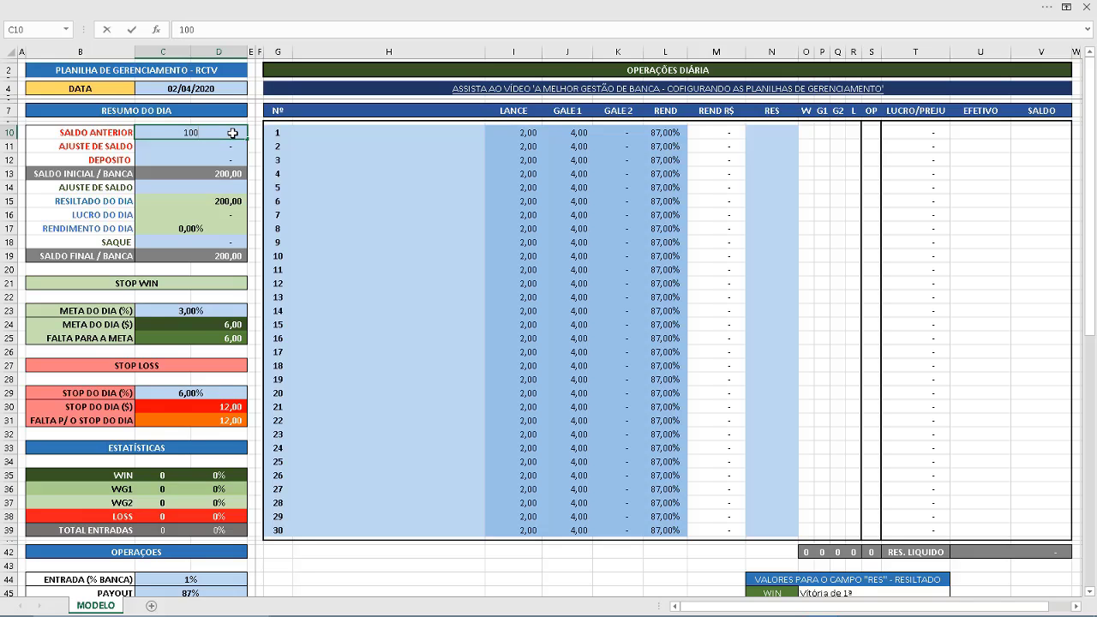
key("Return")
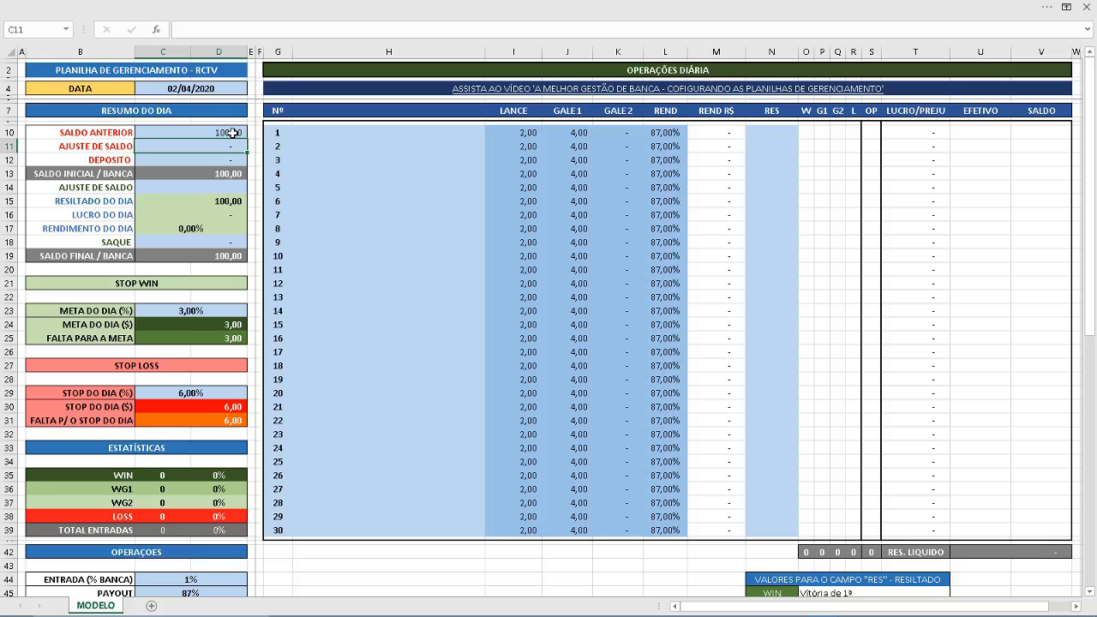
Step: Set Saldo Anterior in the daily summary to 200
left_click(232, 133)
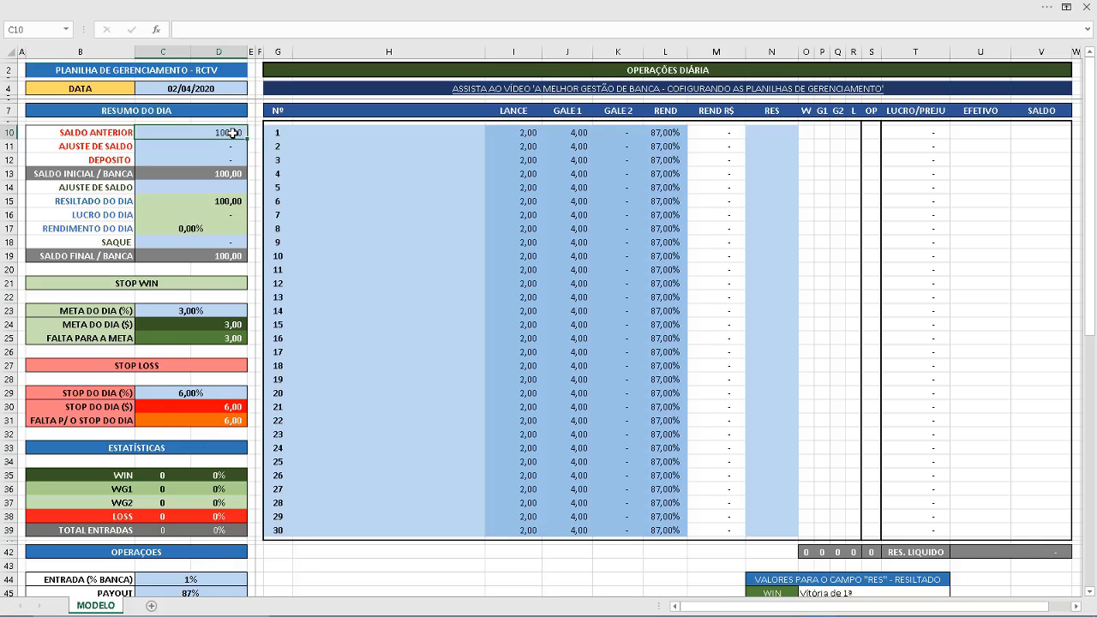
type("200")
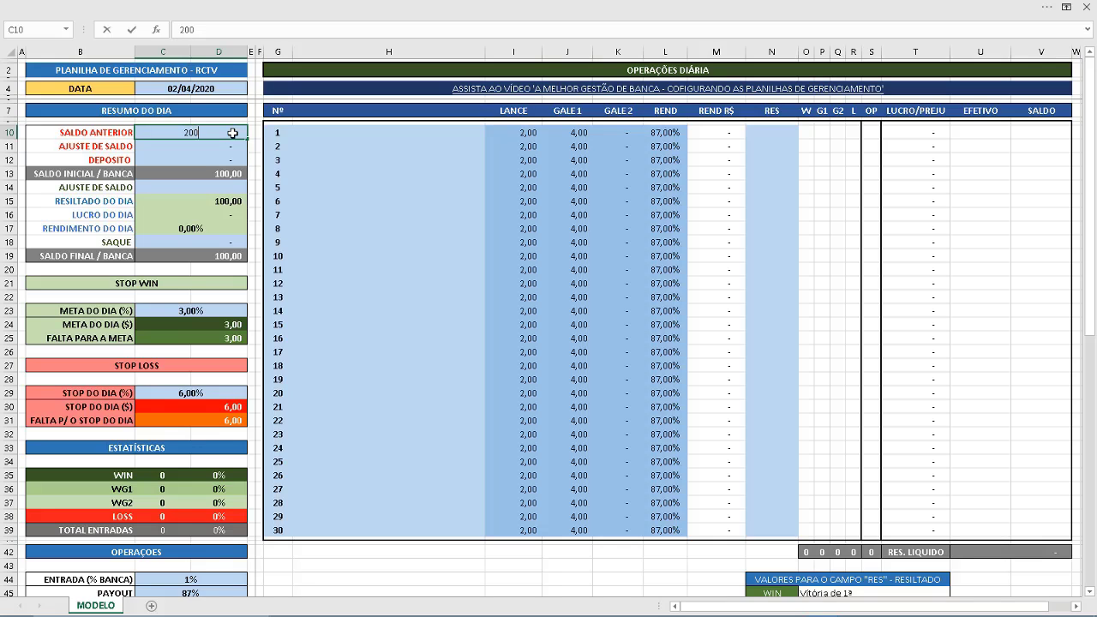
key("Return")
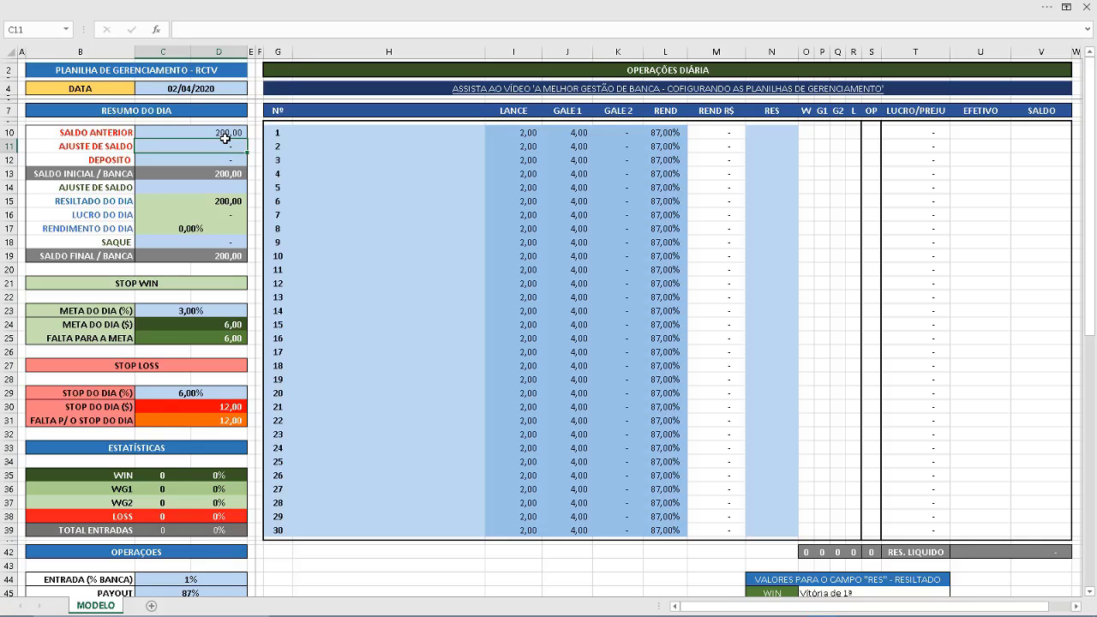
left_click(216, 133)
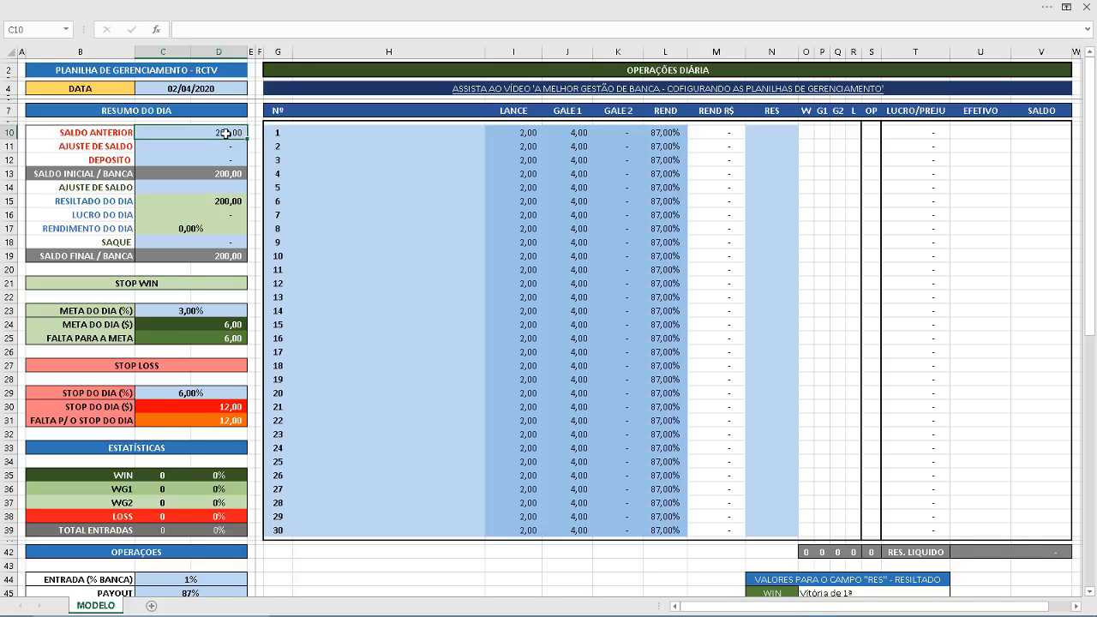
Step: Set the Ajuste de Saldo in C11 to 2 and check the Saldo Inicial / Banca cell
left_click(186, 146)
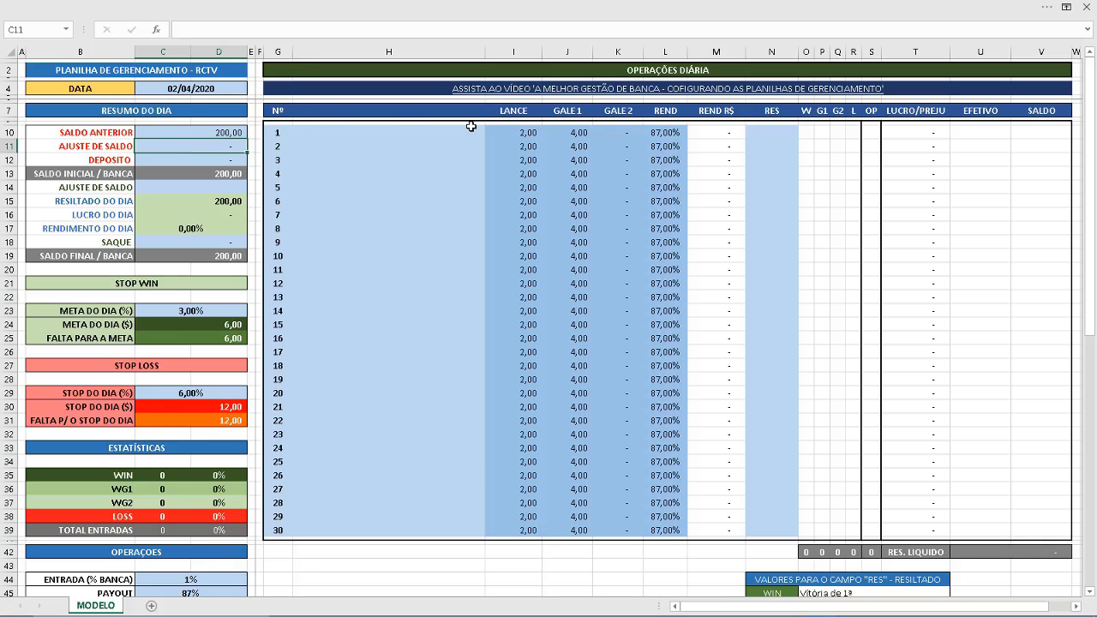
left_click(666, 132)
left_click(179, 151)
type("2")
key("Return")
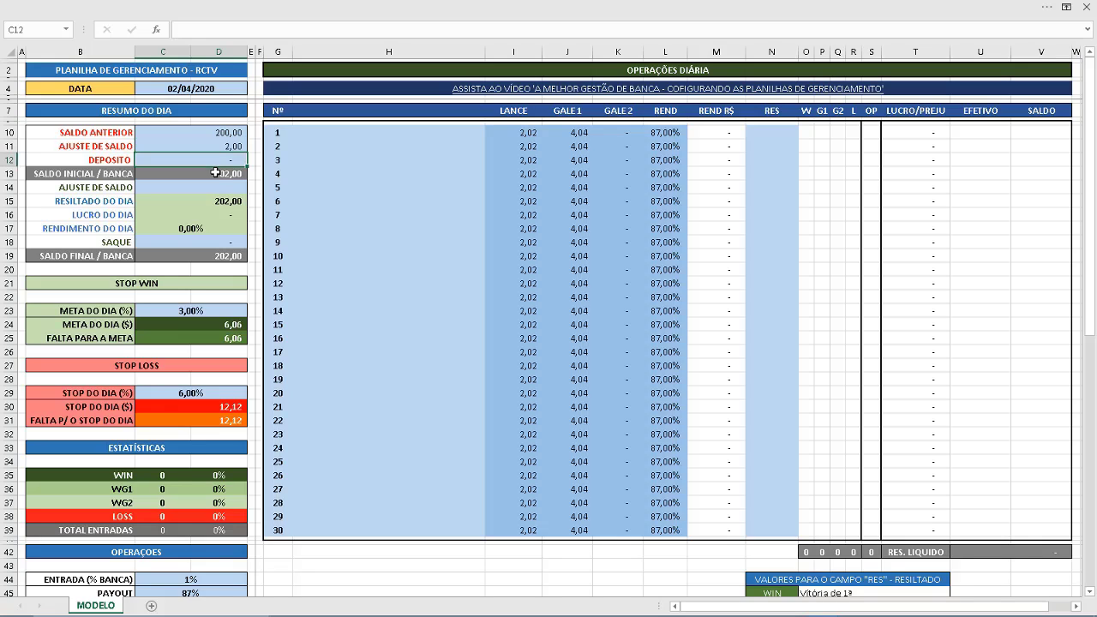
left_click(156, 176)
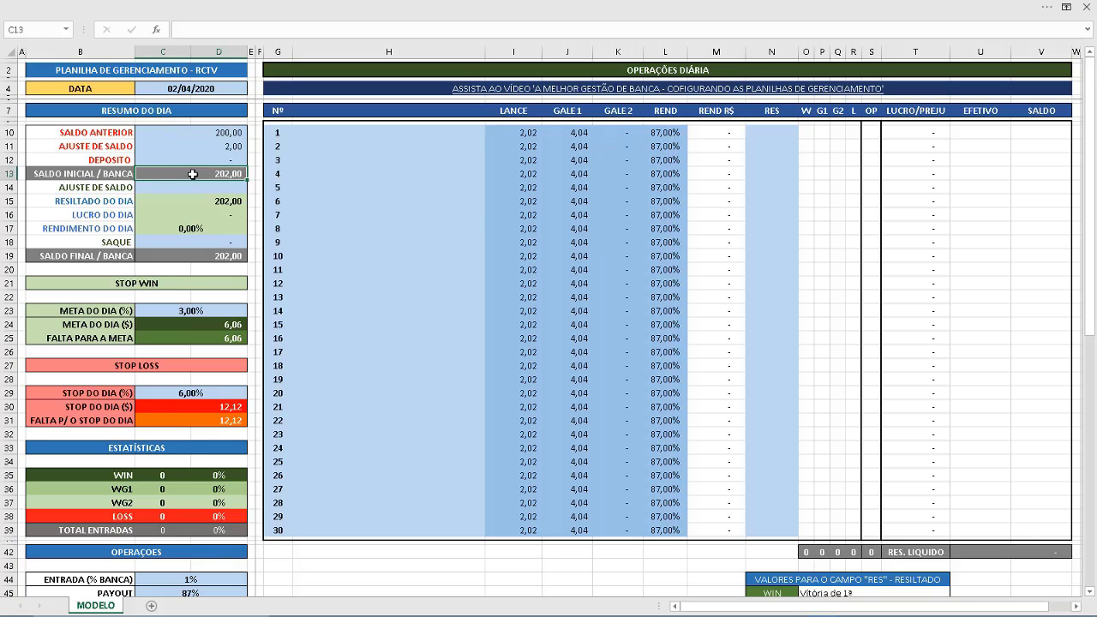
Step: Clear the Ajuste de Saldo in C11, set it to 20 and check the Rendimento do Dia row
left_click(197, 146)
key("Delete")
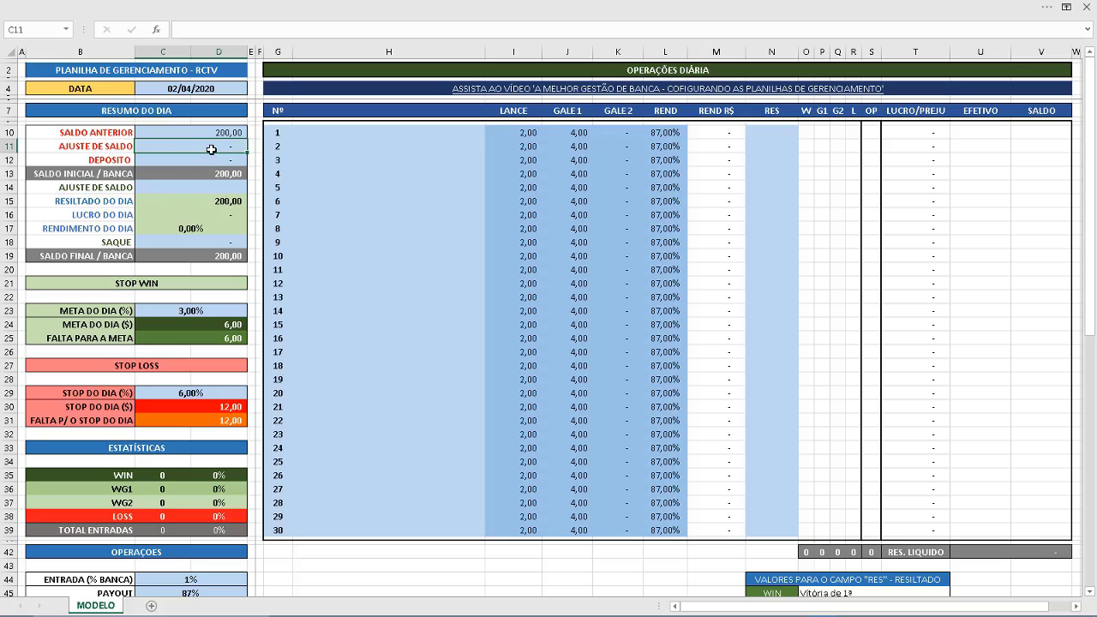
type("20")
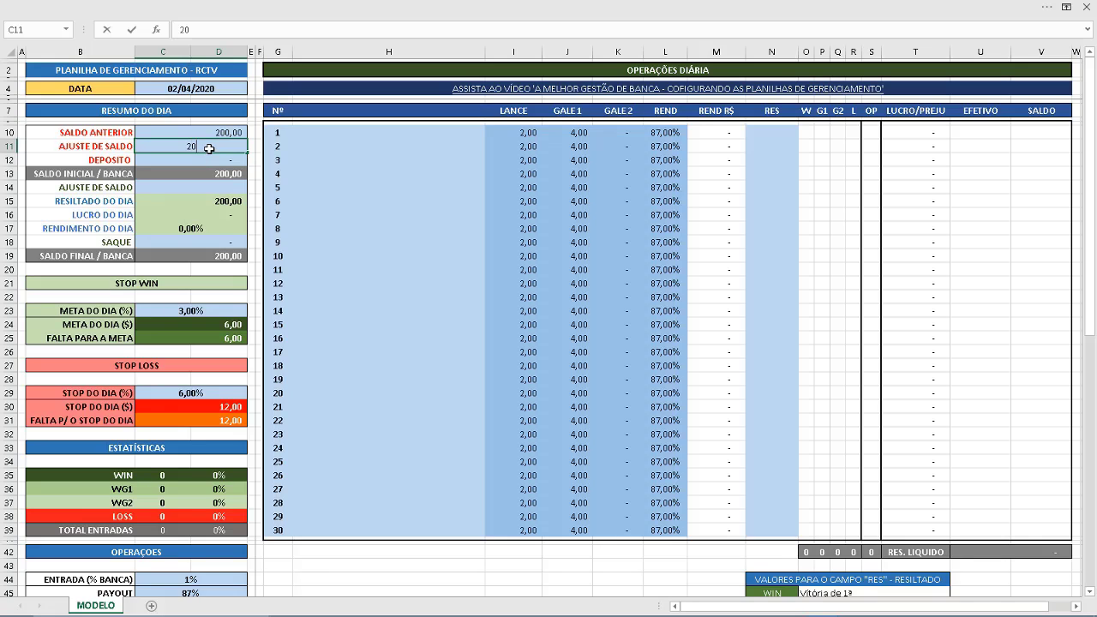
key("Return")
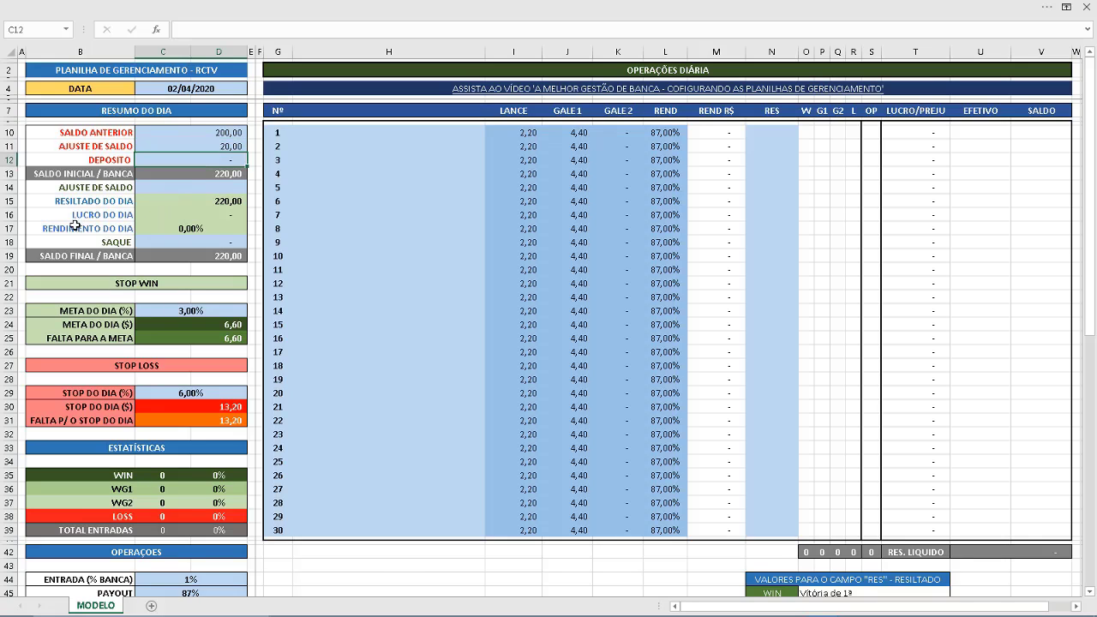
left_click_drag(74, 229, 171, 232)
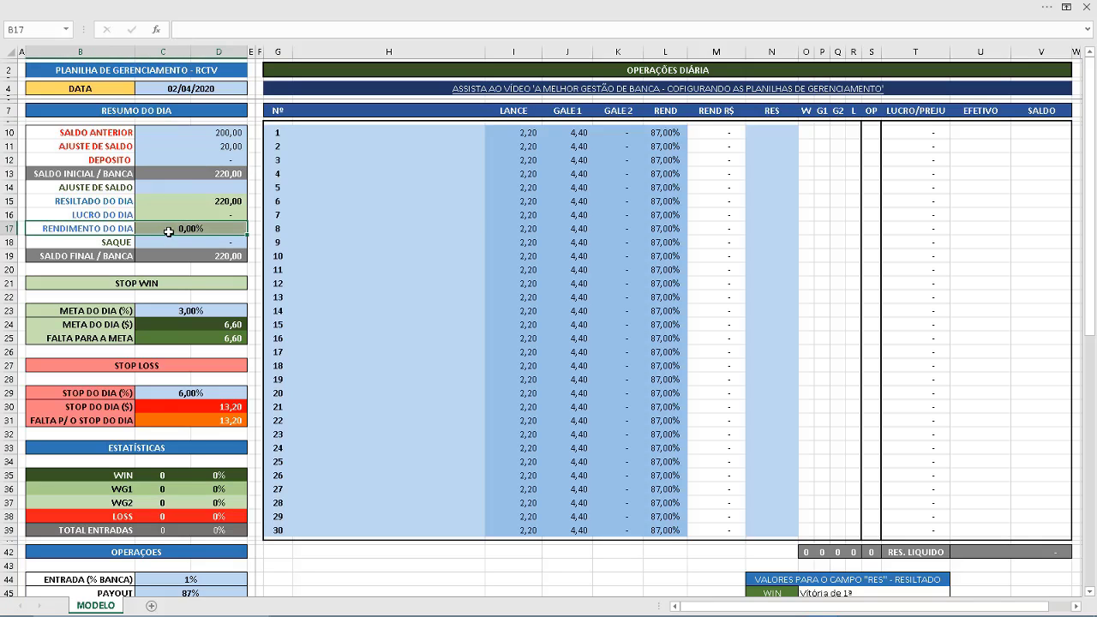
Step: Set the Ajuste de Saldo in C11 to 2
left_click(219, 146)
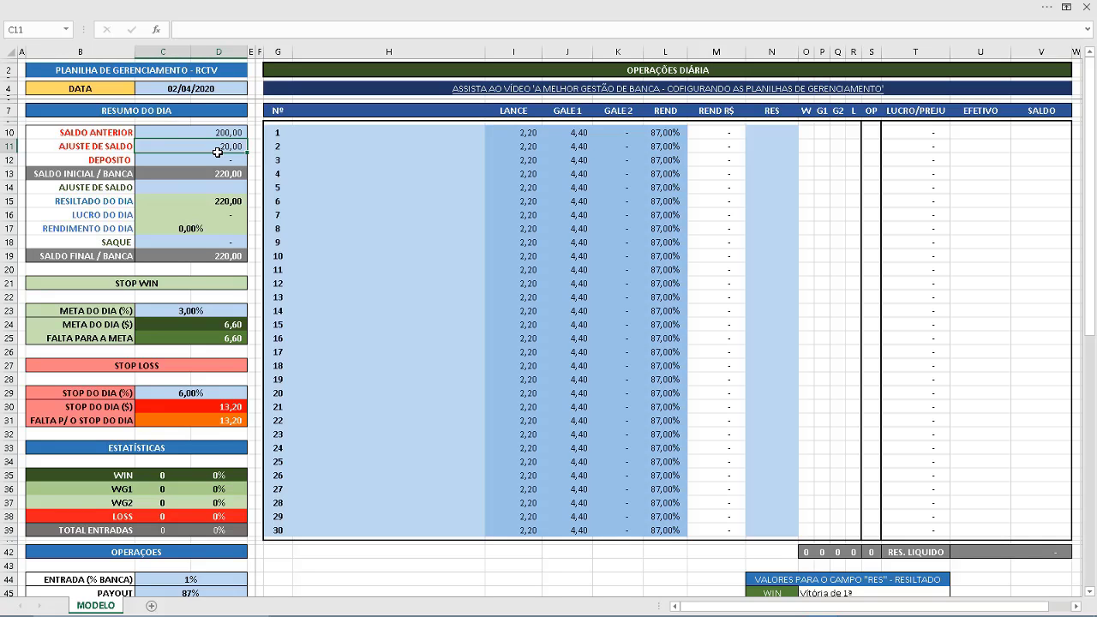
type("2")
key("Return")
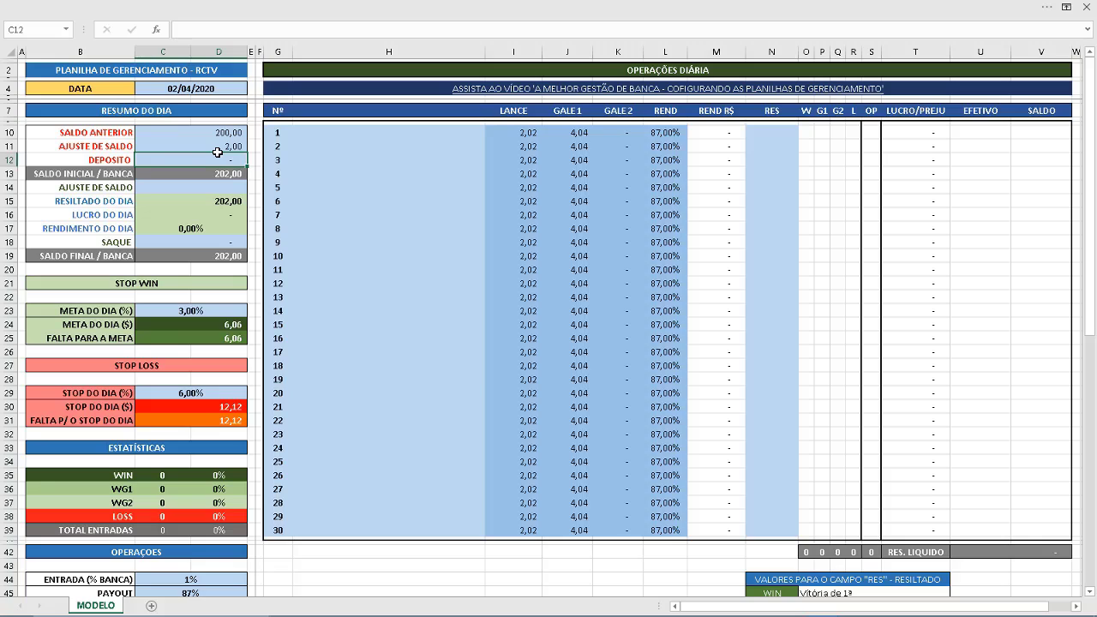
Step: Set the Depósito in the daily summary to 200
key("Up")
key("Up")
key("Down")
key("Down")
type("200")
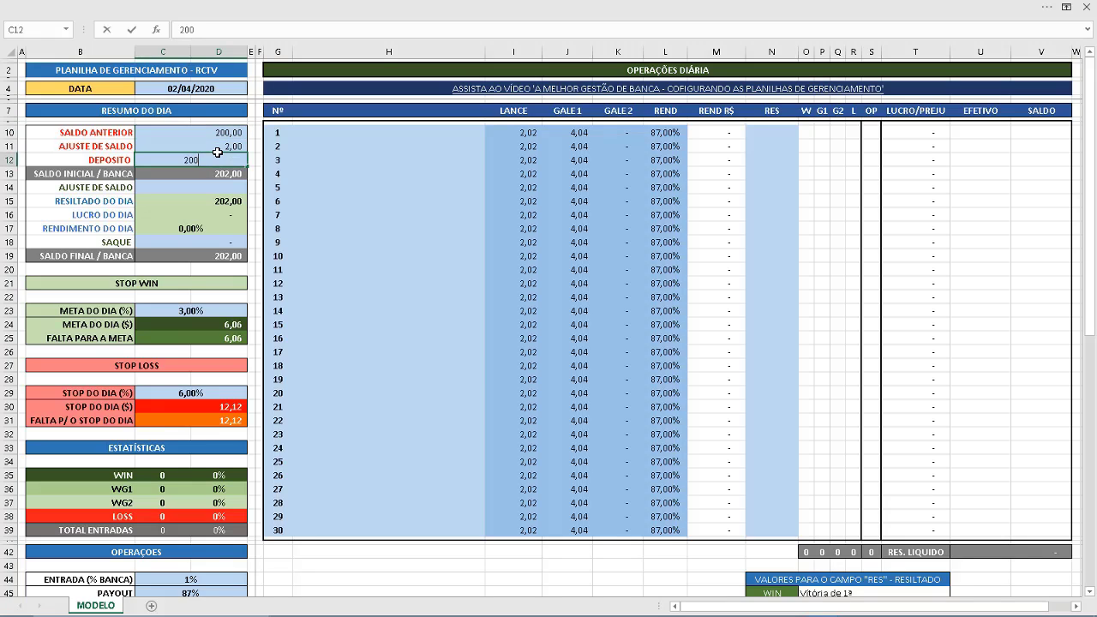
key("Return")
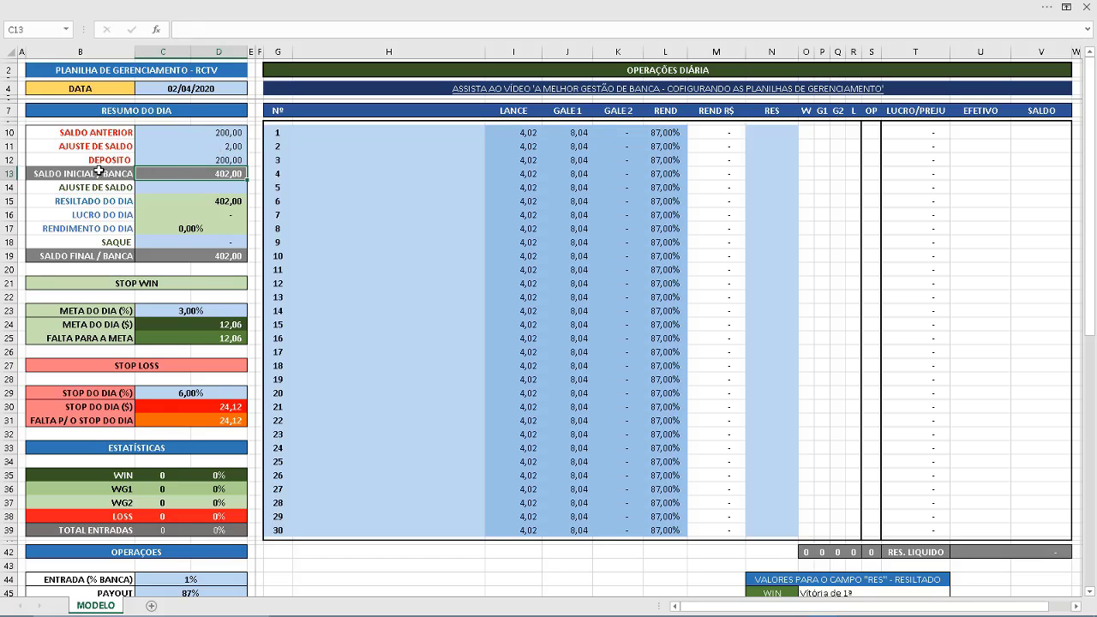
Step: Set the Depósito in C12 and the Ajuste de Saldo in C11 to 0
left_click(190, 157)
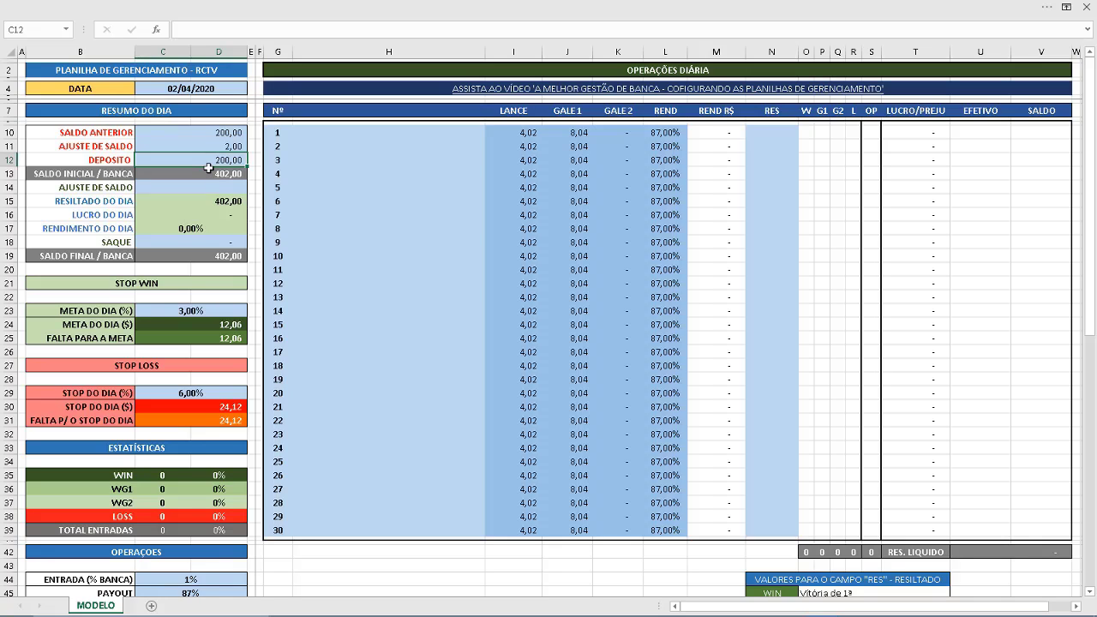
type("0")
key("Up")
type("0")
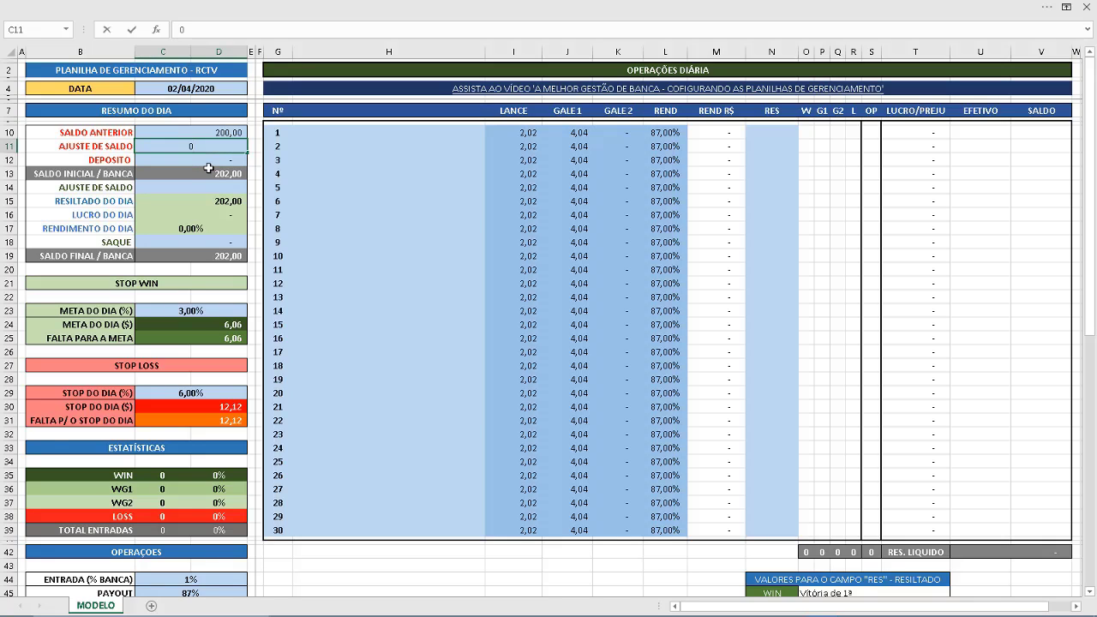
key("Return")
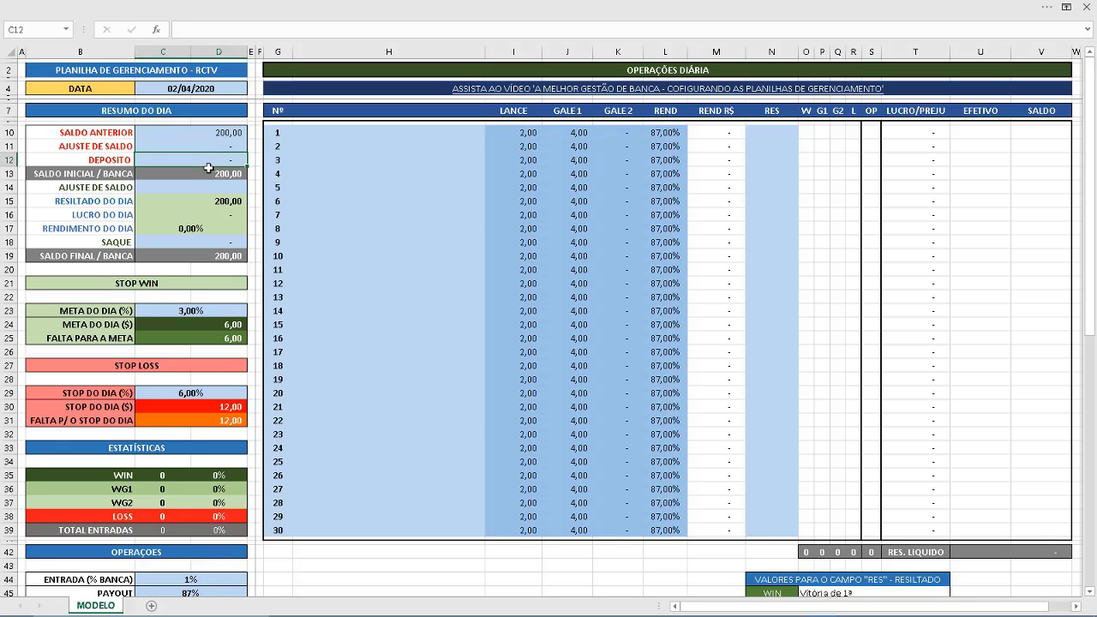
Step: Set the Ajuste de Saldo in C14 to 2 and check the Rendimento do Dia and Lucro do Dia cells
left_click(180, 185)
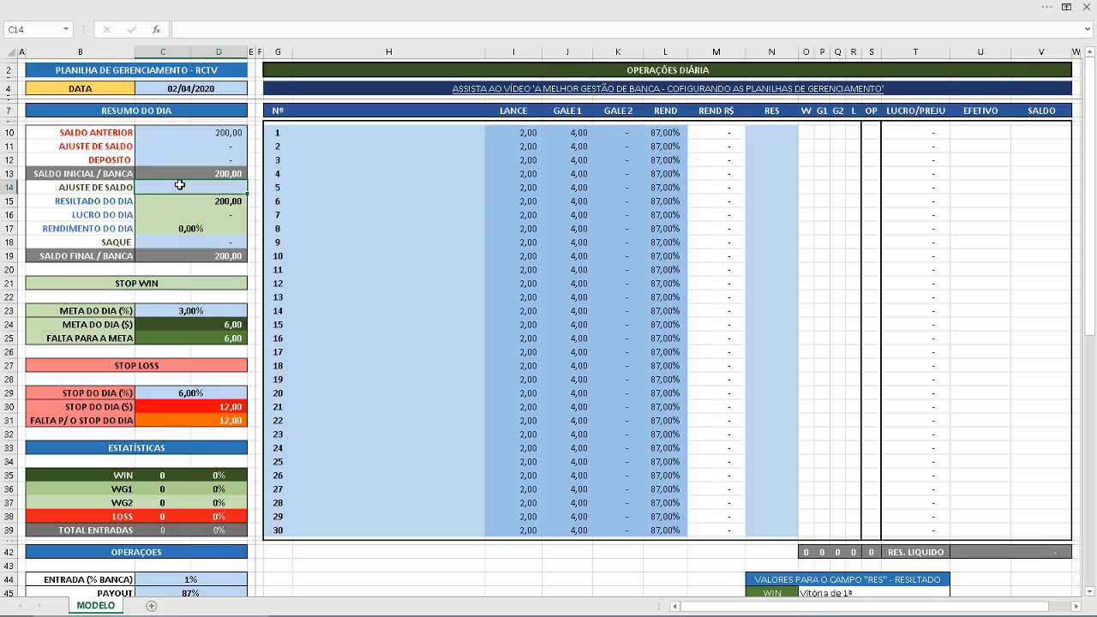
type("2")
key("Return")
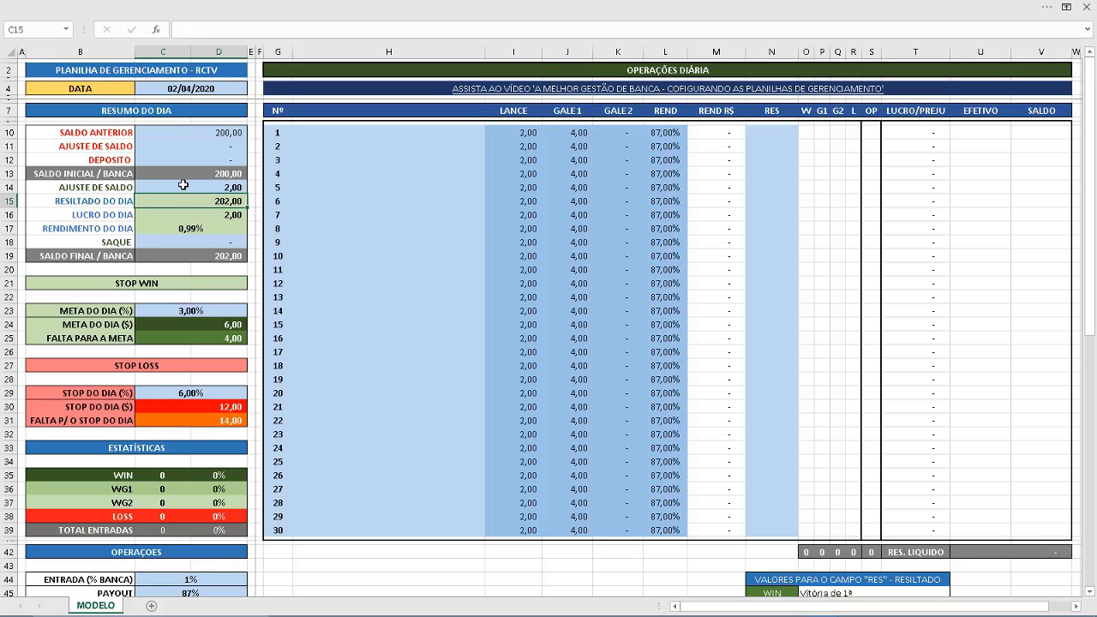
left_click(183, 186)
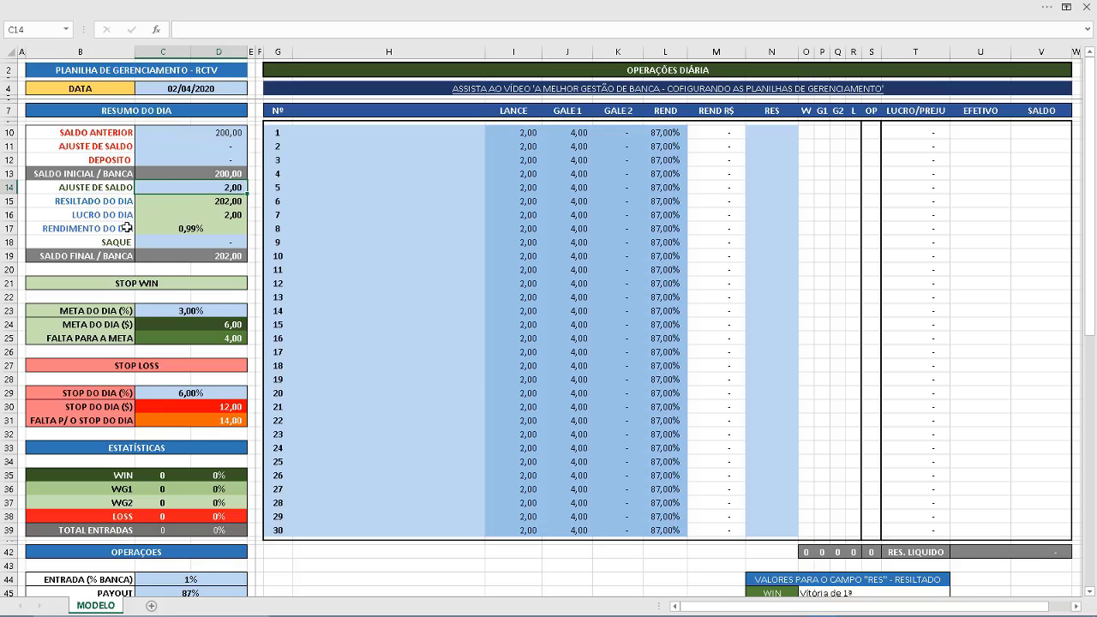
left_click(209, 230)
left_click(220, 220)
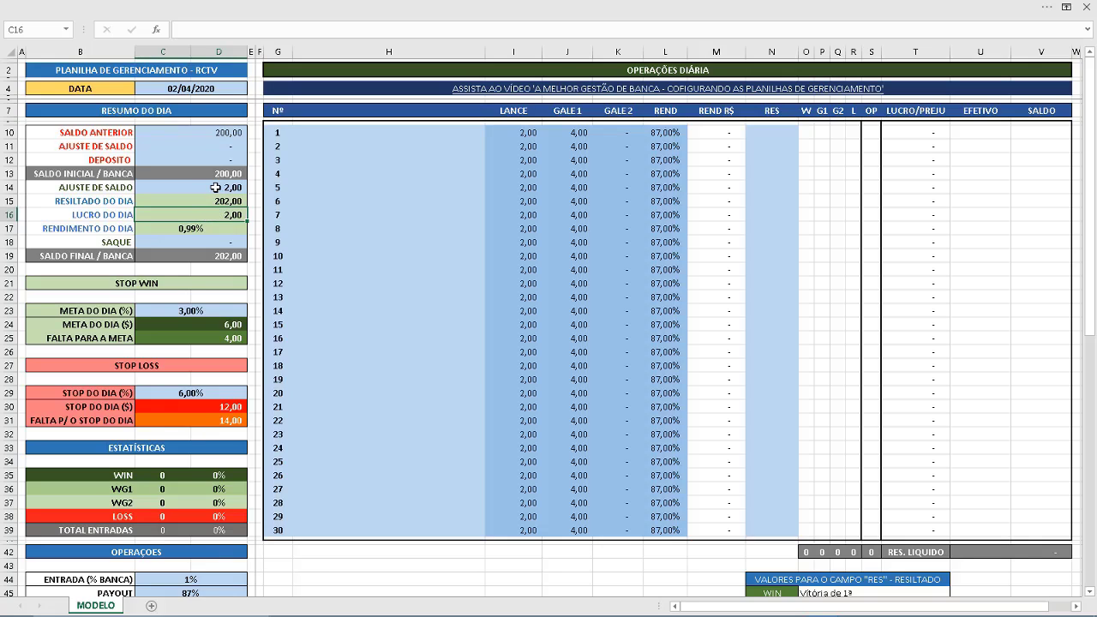
Step: Try an Ajuste de Saldo of -2 in C14 and reset the cell to 0
left_click(216, 187)
type("-2")
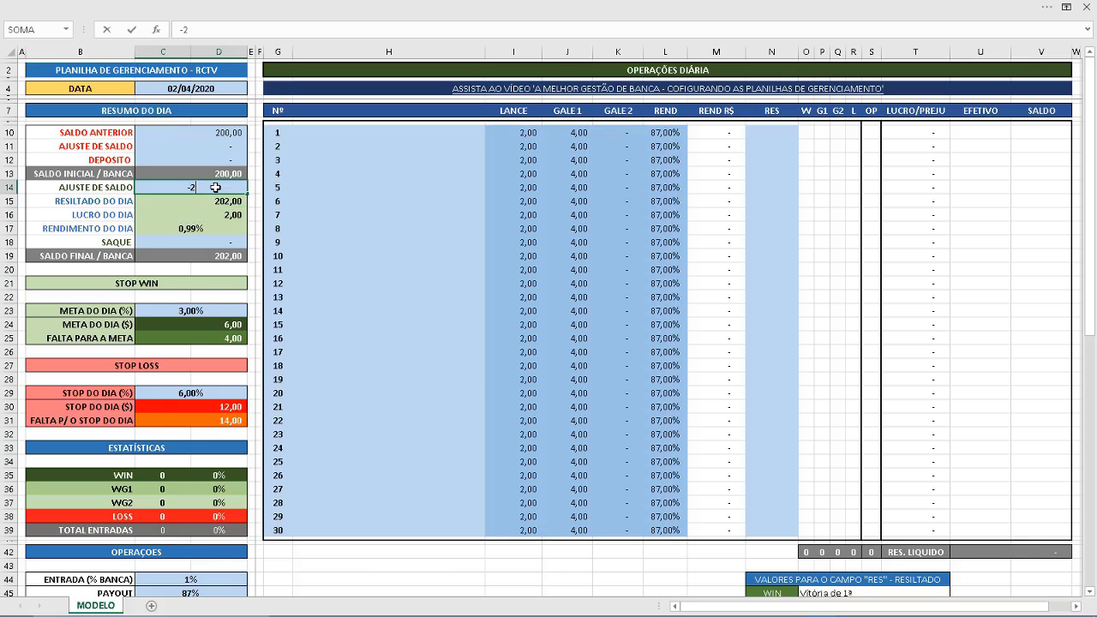
key("ctrl+Return")
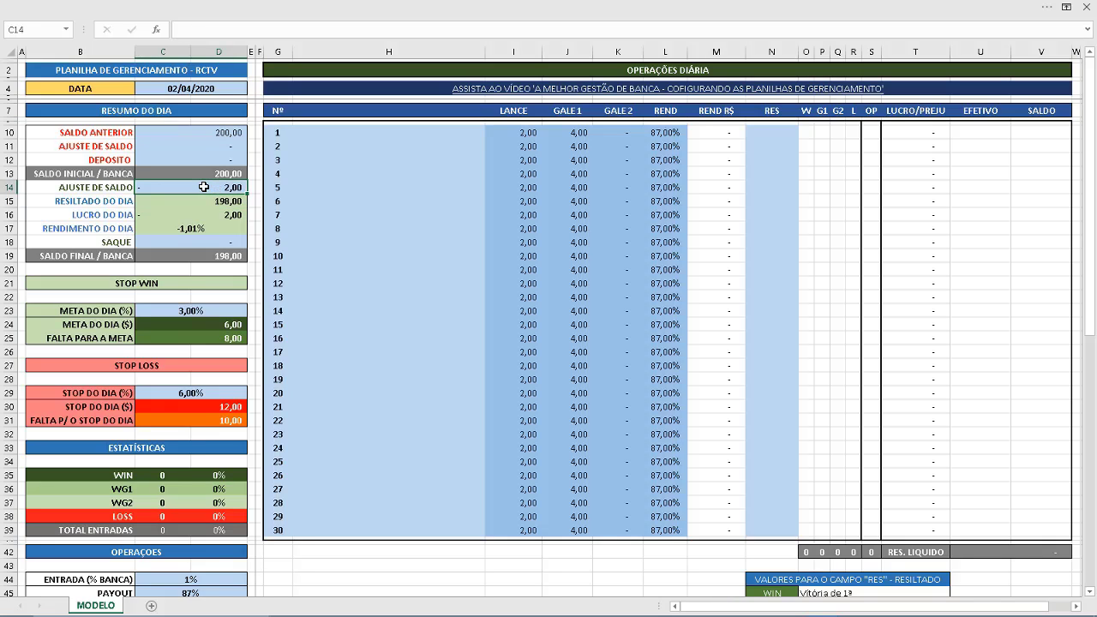
key("BackSpace")
type("0")
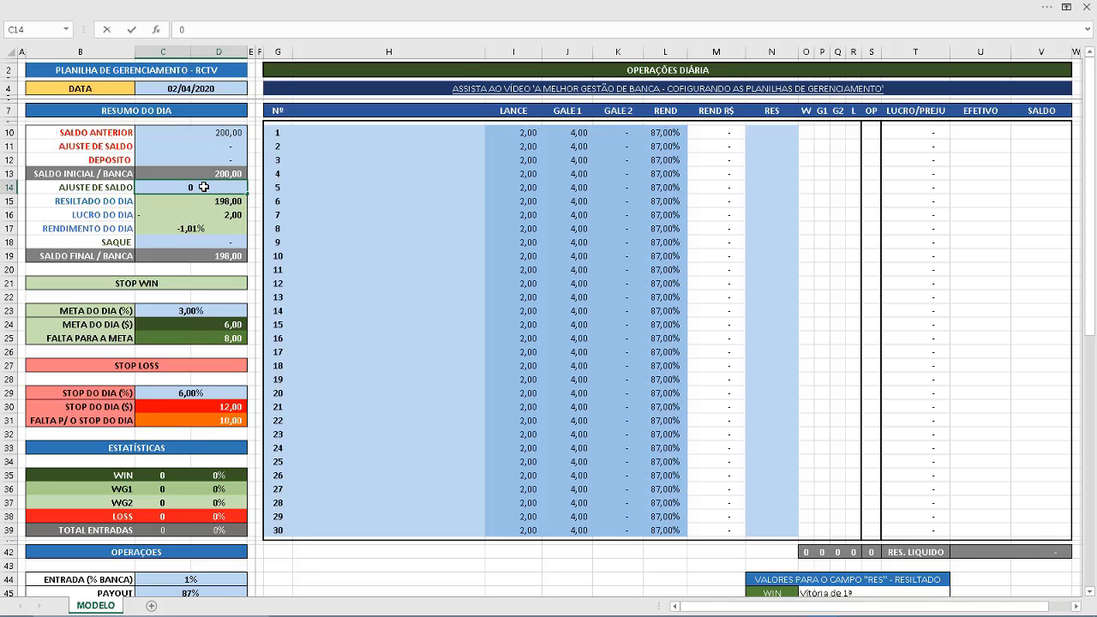
key("Return")
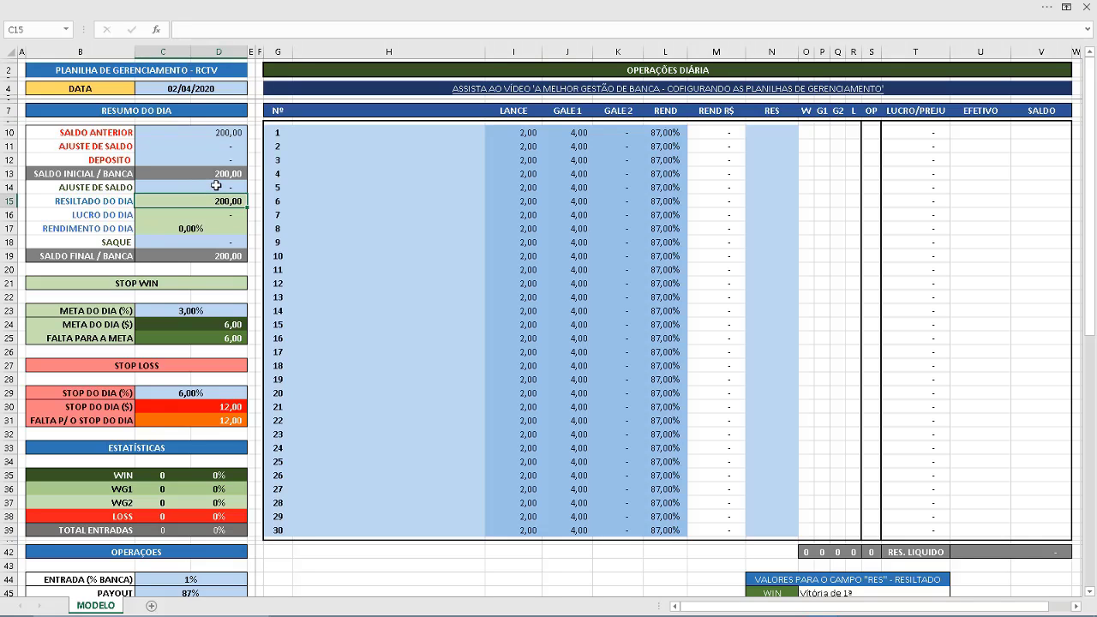
Step: Examine both Ajuste de Saldo cells, the Resultado do Dia, the Saldo Inicial / Banca row and the Res. Líquido of the daily operations
left_click(216, 187)
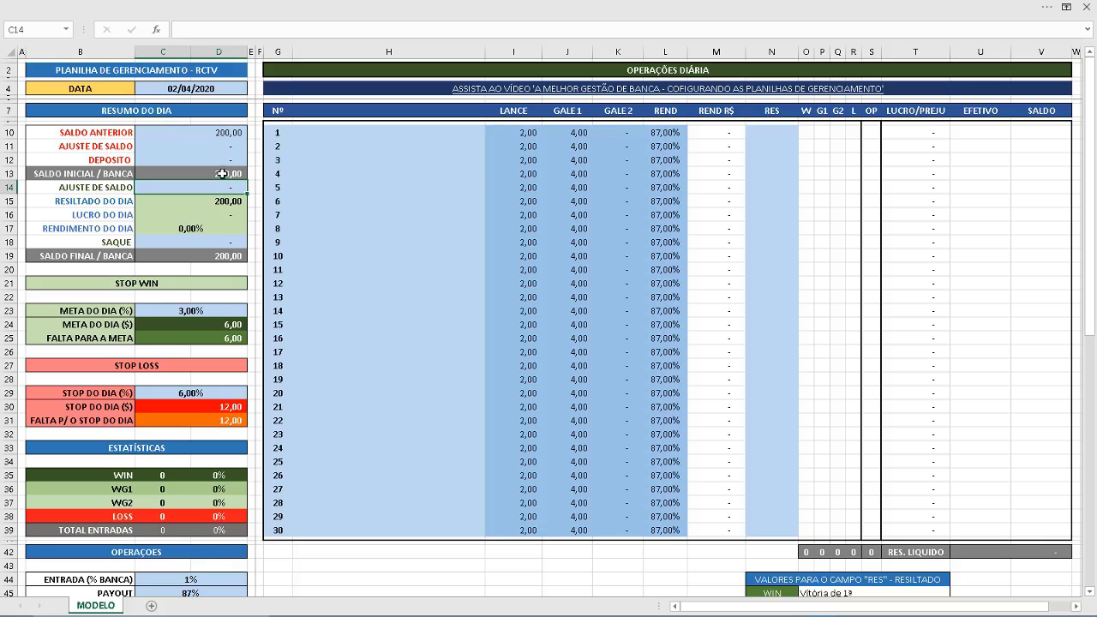
left_click(205, 147)
left_click(201, 182)
left_click(167, 202)
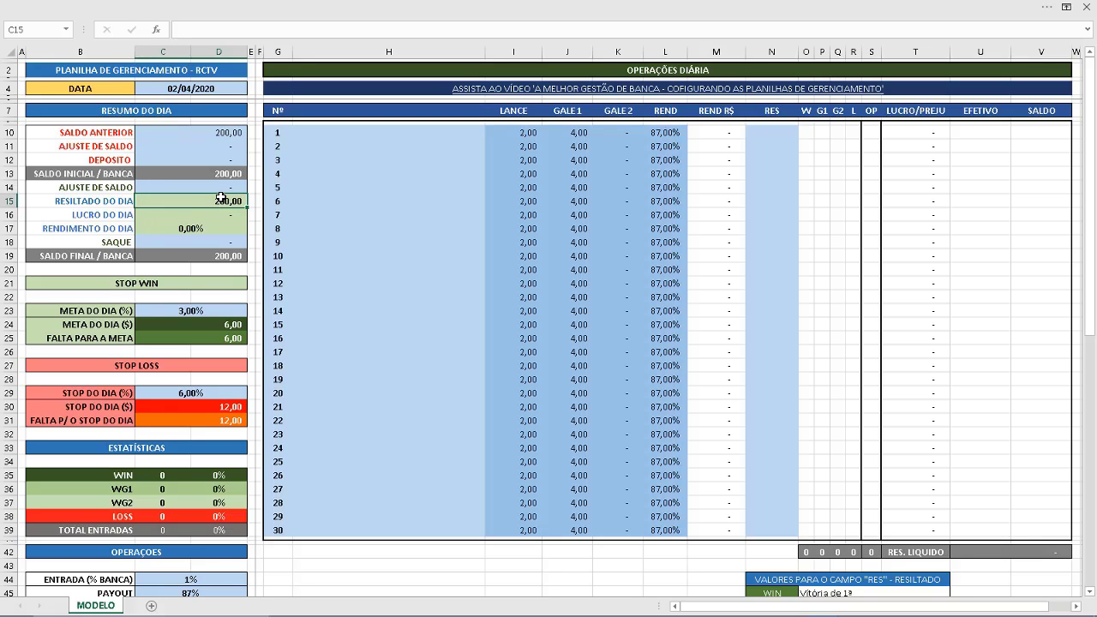
left_click(182, 171)
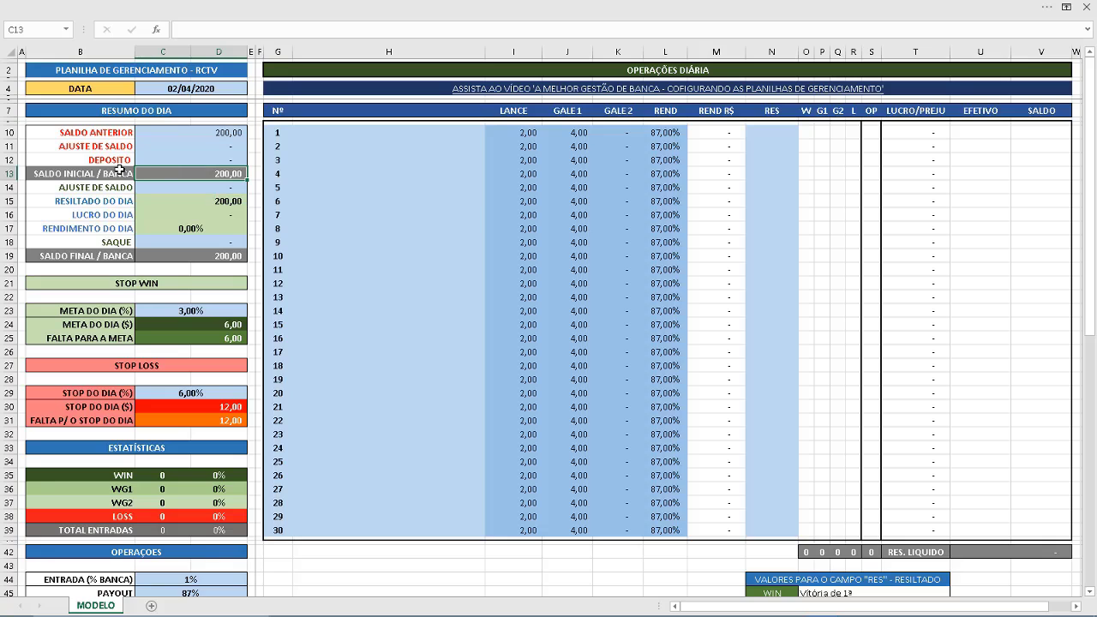
left_click_drag(86, 171, 180, 172)
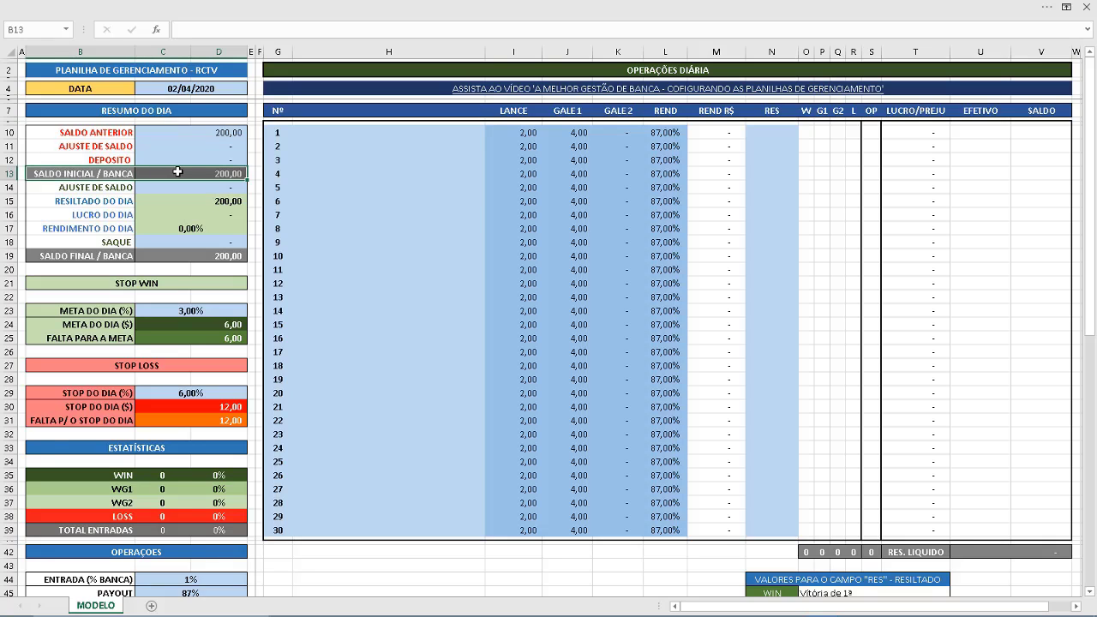
left_click(182, 187)
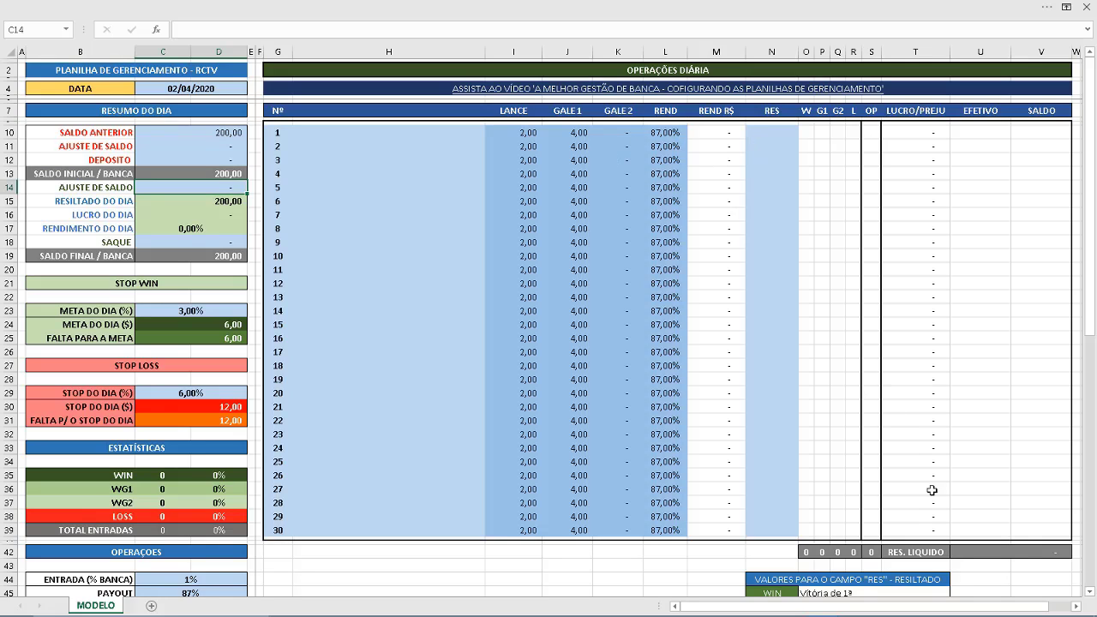
left_click(989, 553)
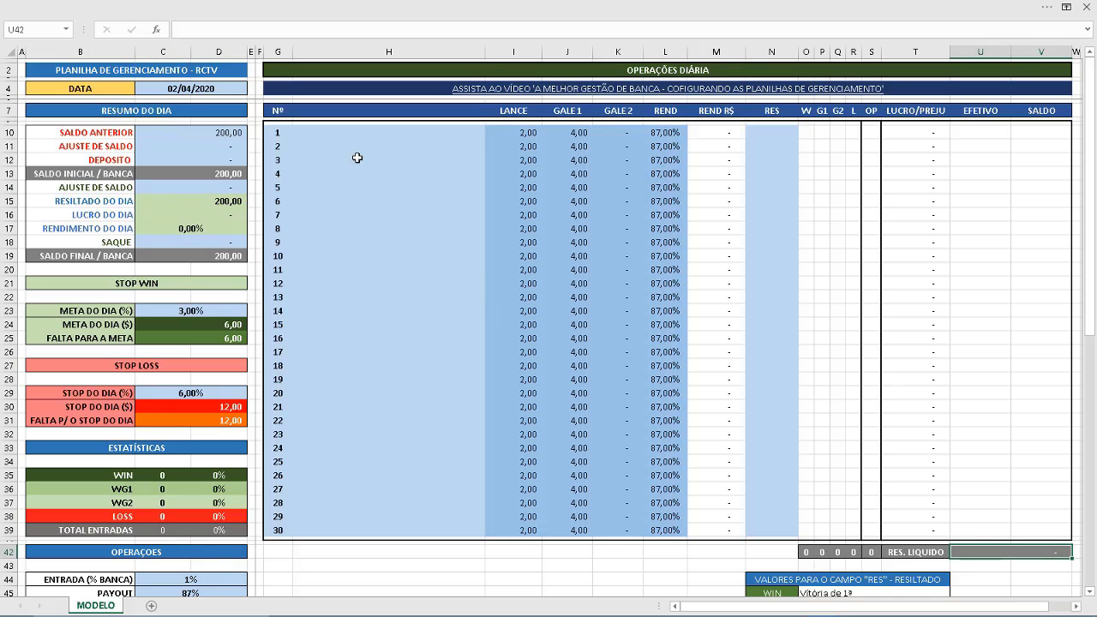
Step: Enter the results WIN, WG1 and WIN in the RES column for operations 1 to 3
left_click(761, 134)
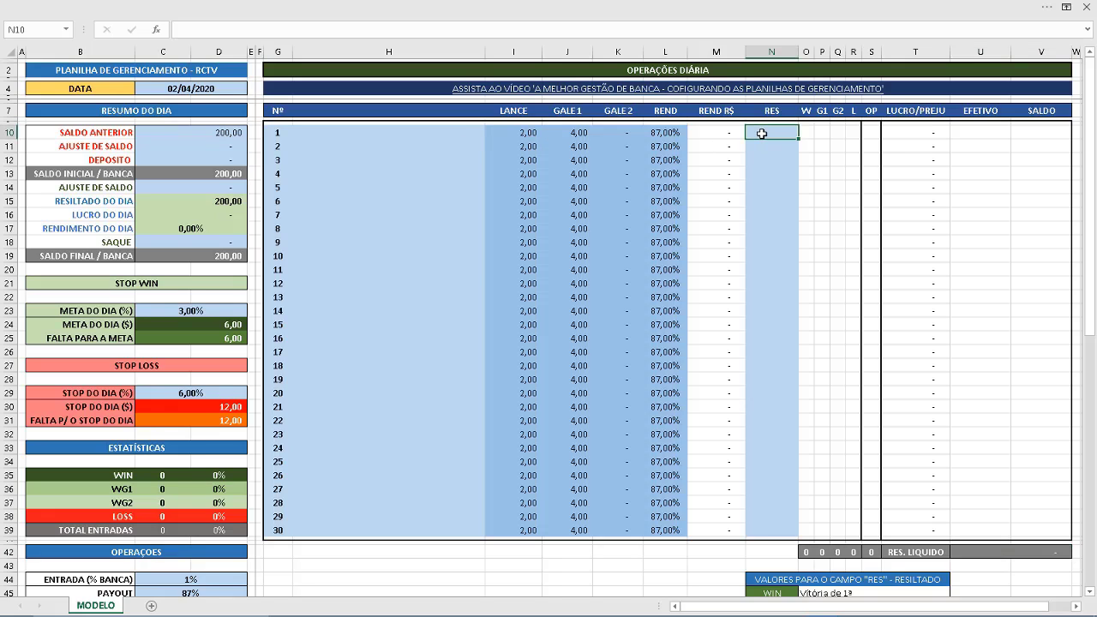
type("WIN")
key("Return")
type("W")
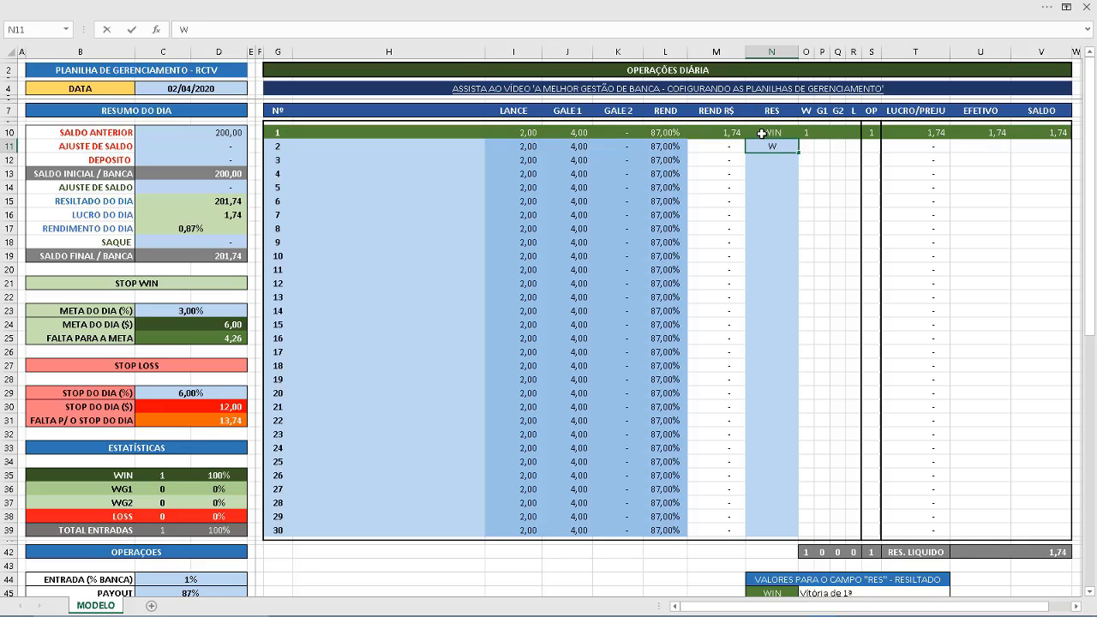
type("G1")
key("Return")
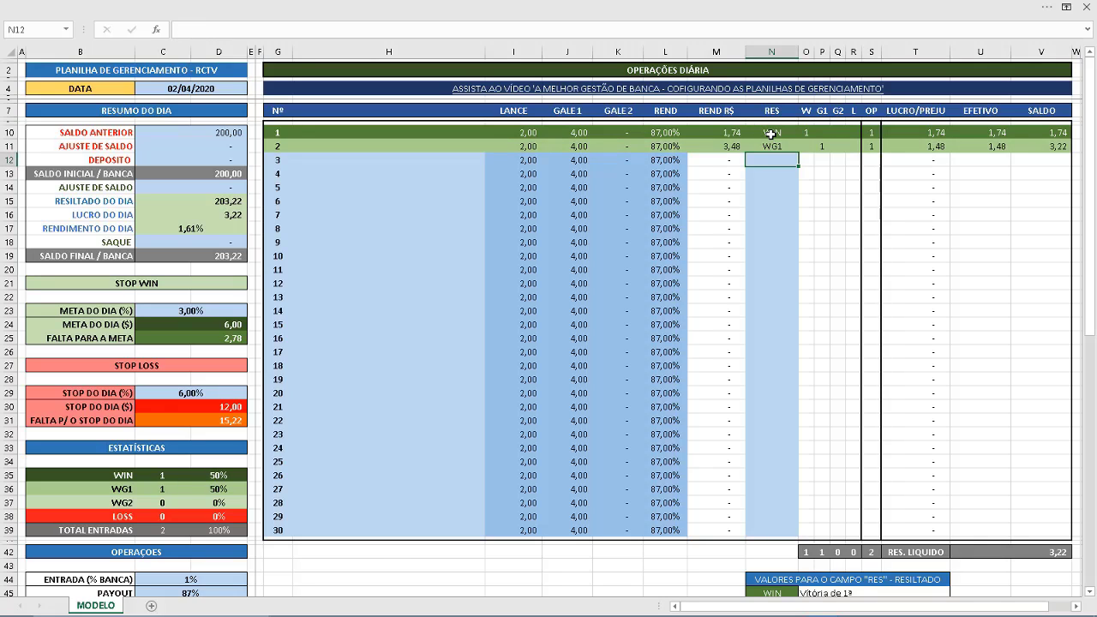
type("WIN")
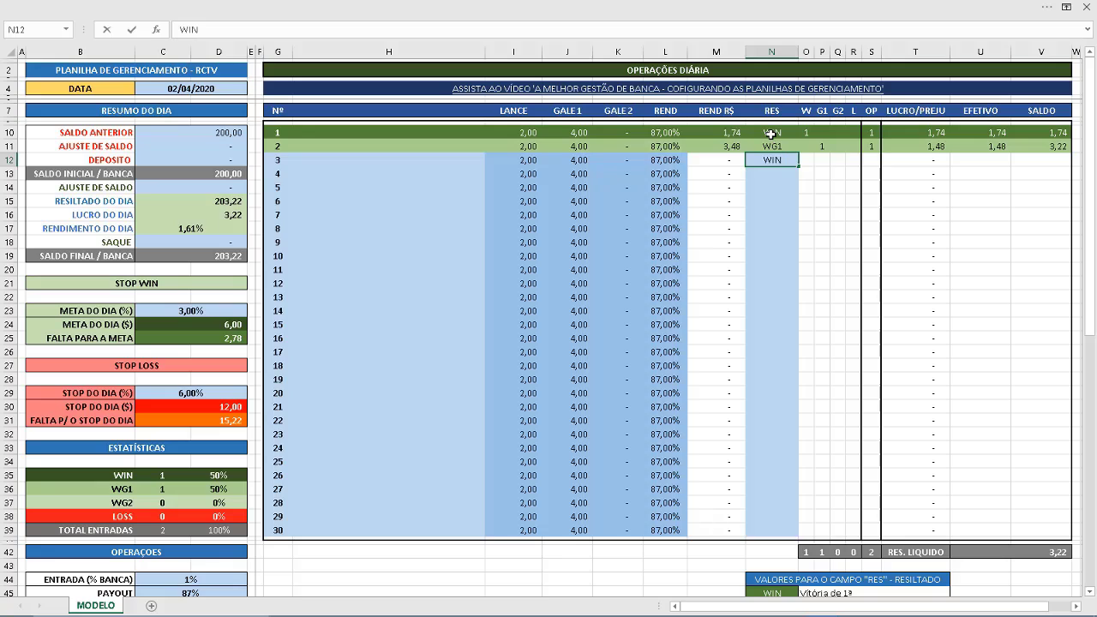
key("Return")
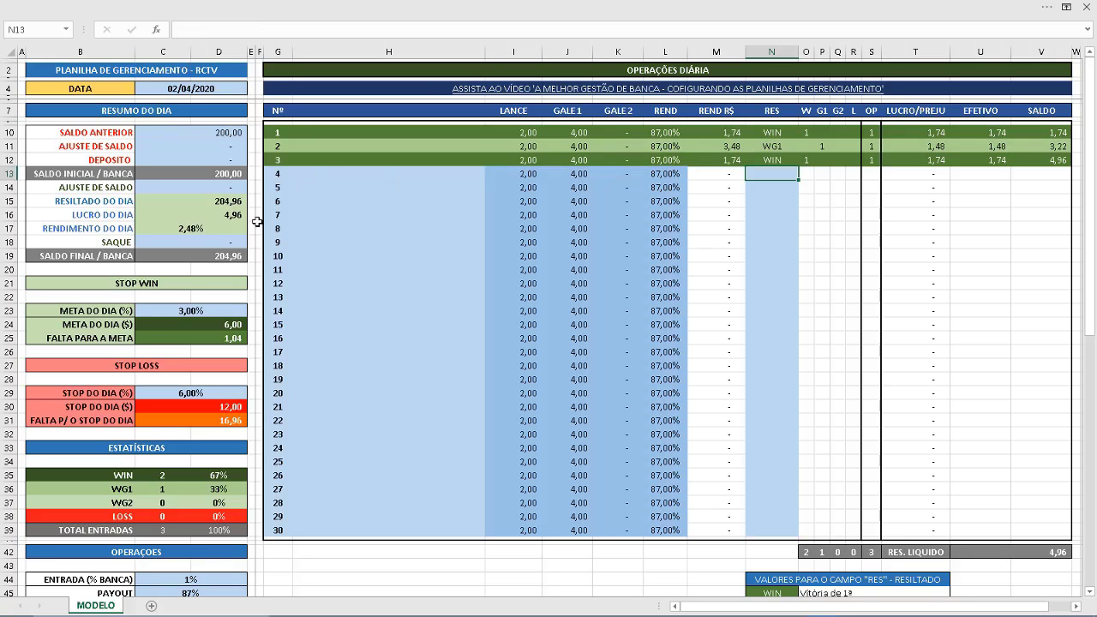
Step: Test an Ajuste de Saldo of 10 in C14 against the Rendimento do Dia and reset the cell to 0
left_click(204, 218)
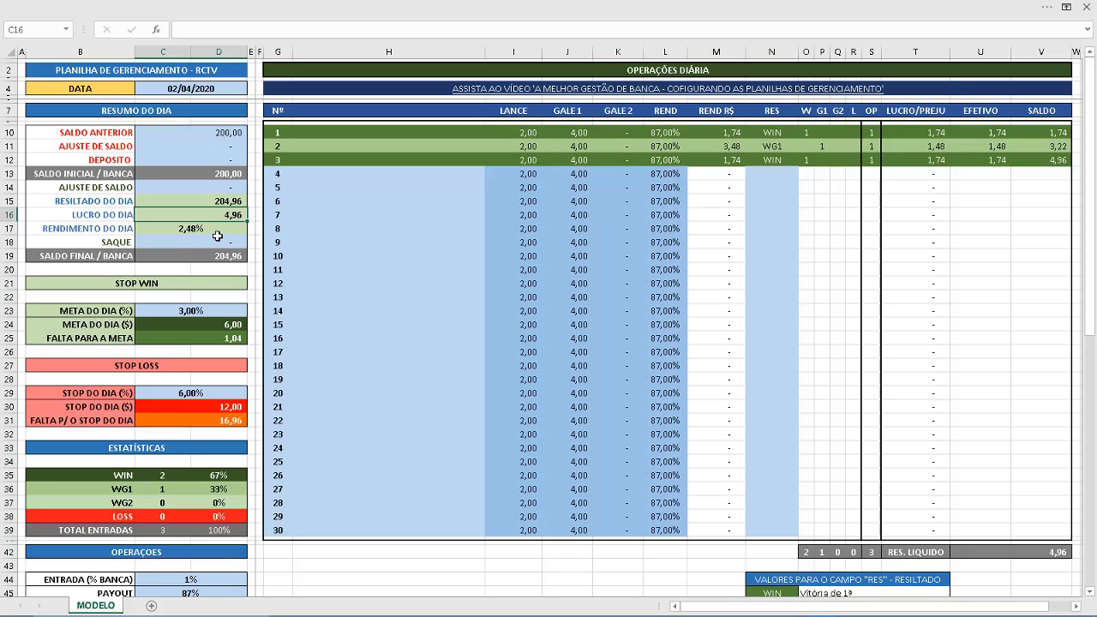
left_click(202, 187)
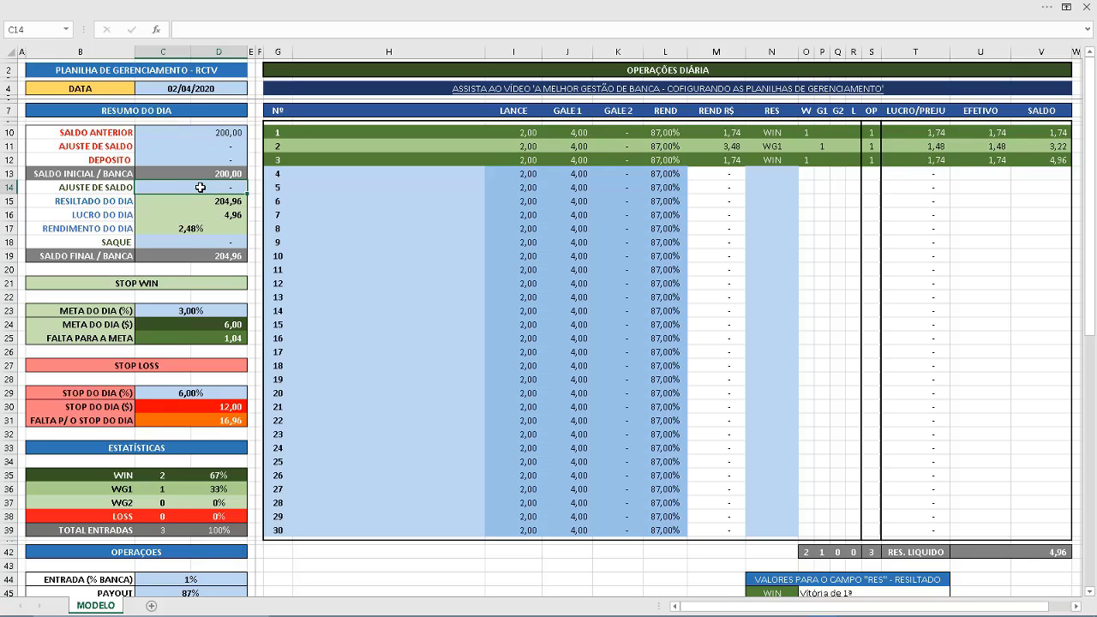
type("10")
key("Return")
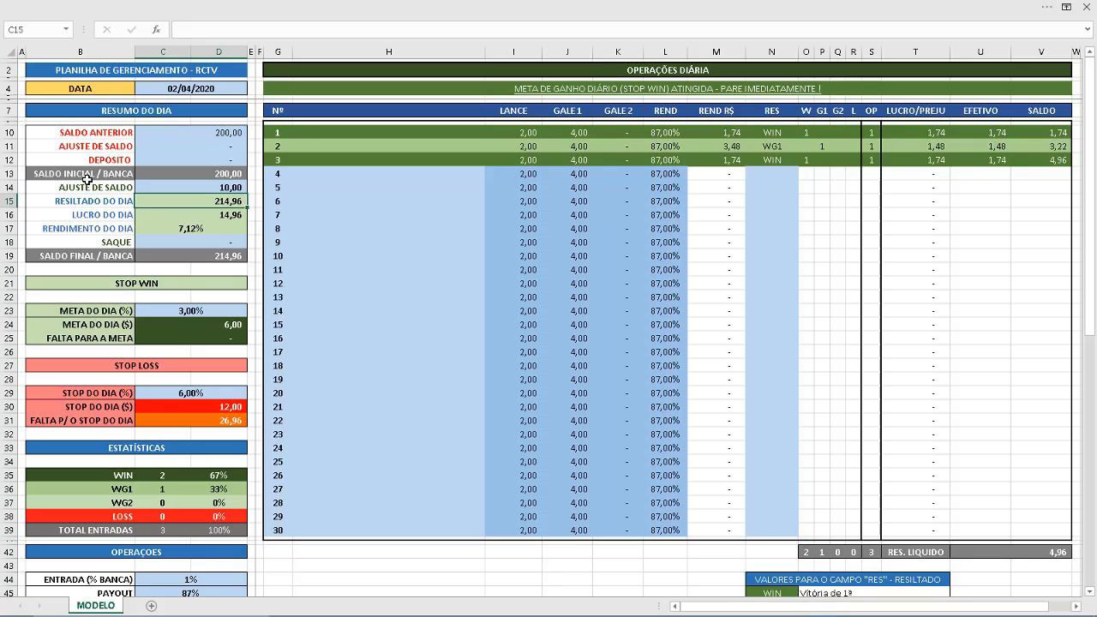
left_click(210, 229)
left_click(210, 189)
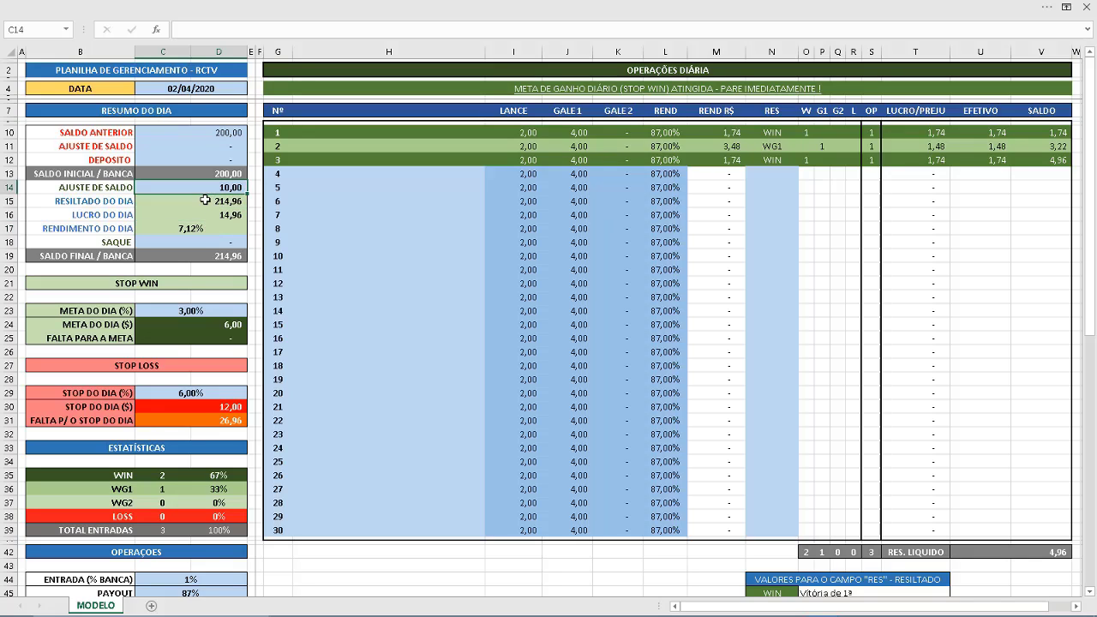
type("0")
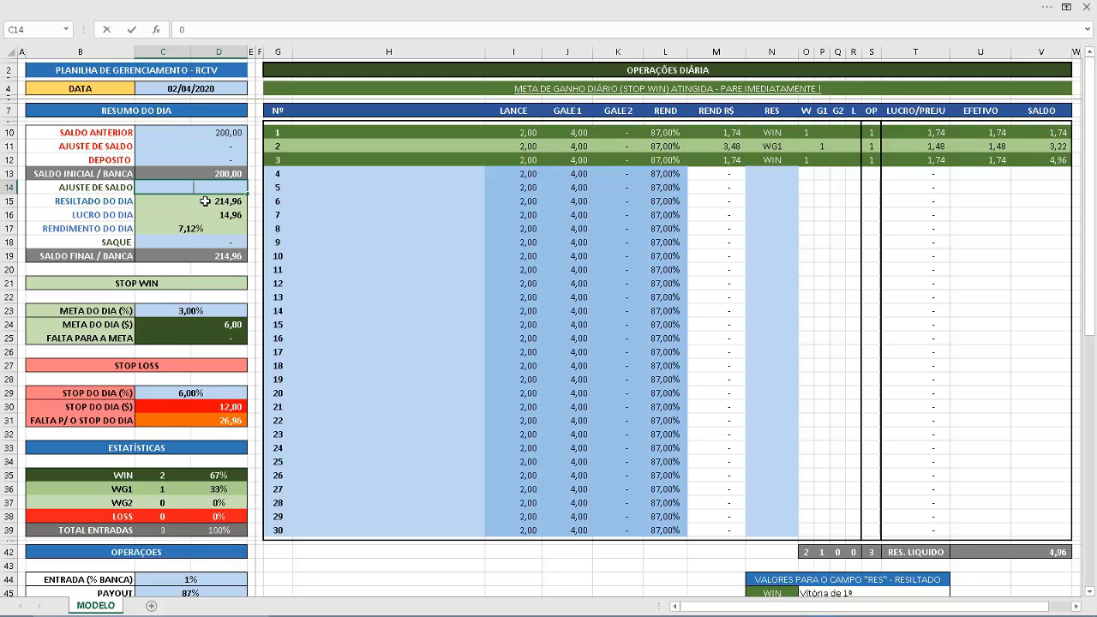
Step: Test an Ajuste de Saldo of 10 in C11 against the Rendimento do Dia and reset the cell to 0
left_click(178, 150)
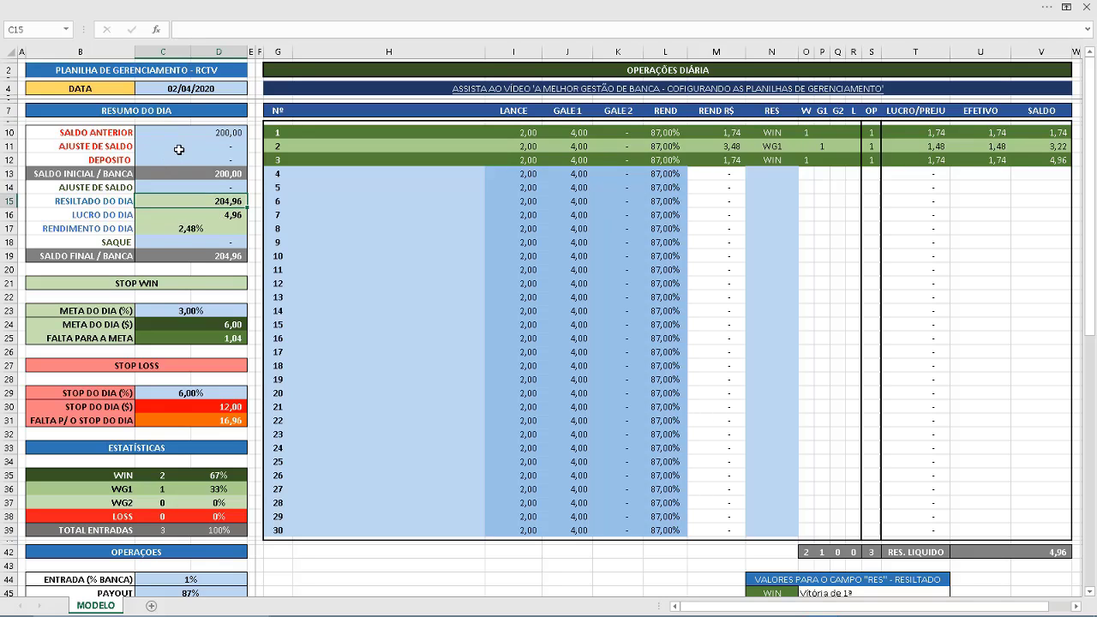
type("10")
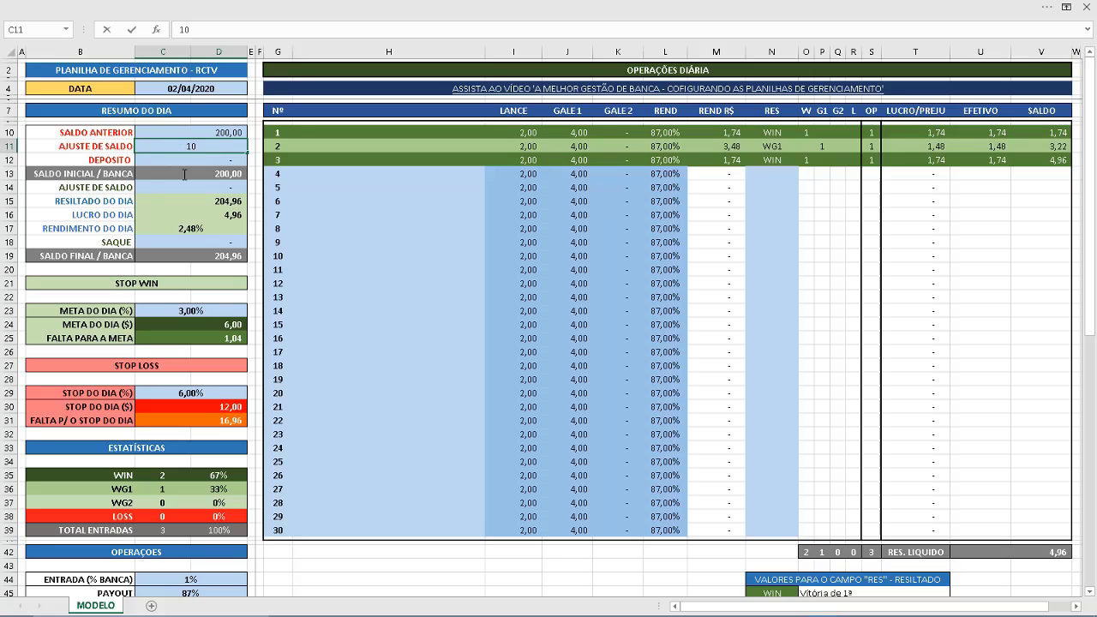
key("Return")
left_click(212, 228)
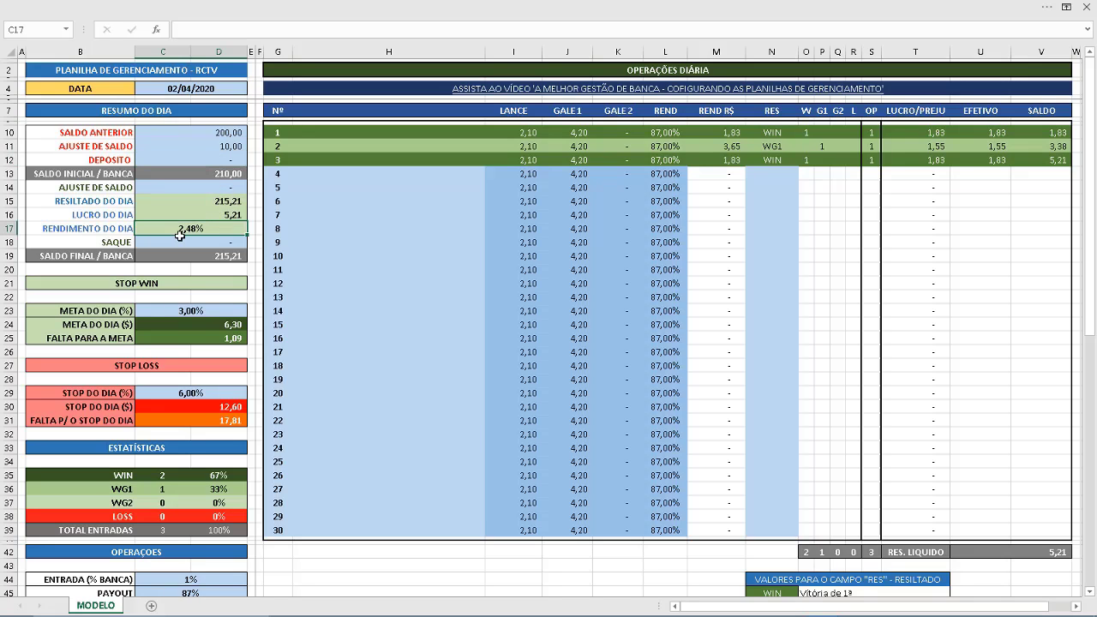
left_click(227, 146)
key("BackSpace")
type("0")
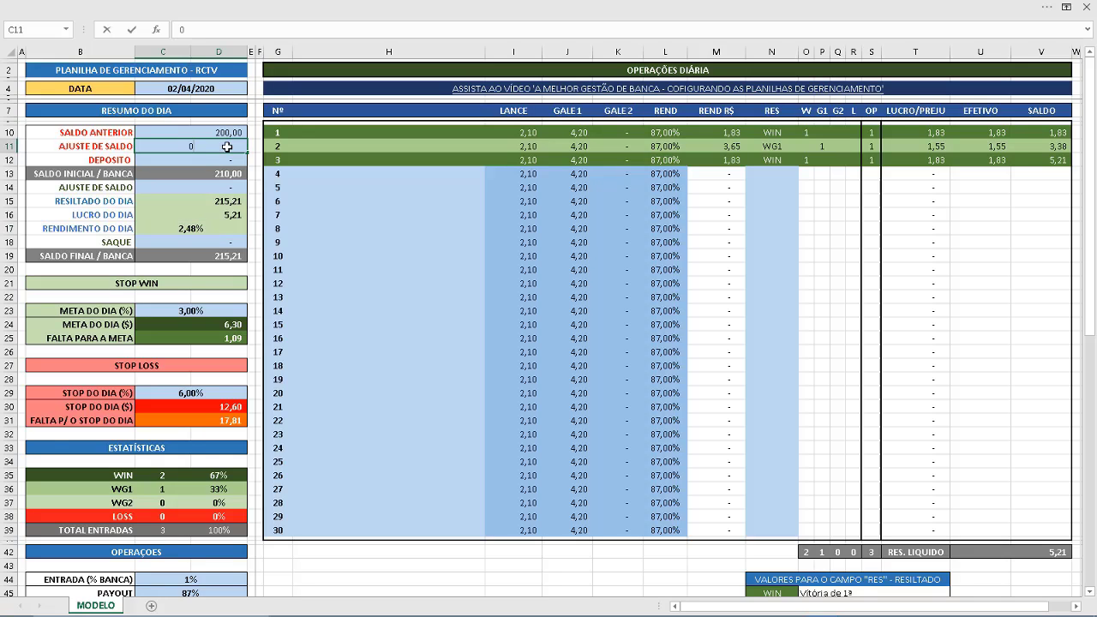
key("Return")
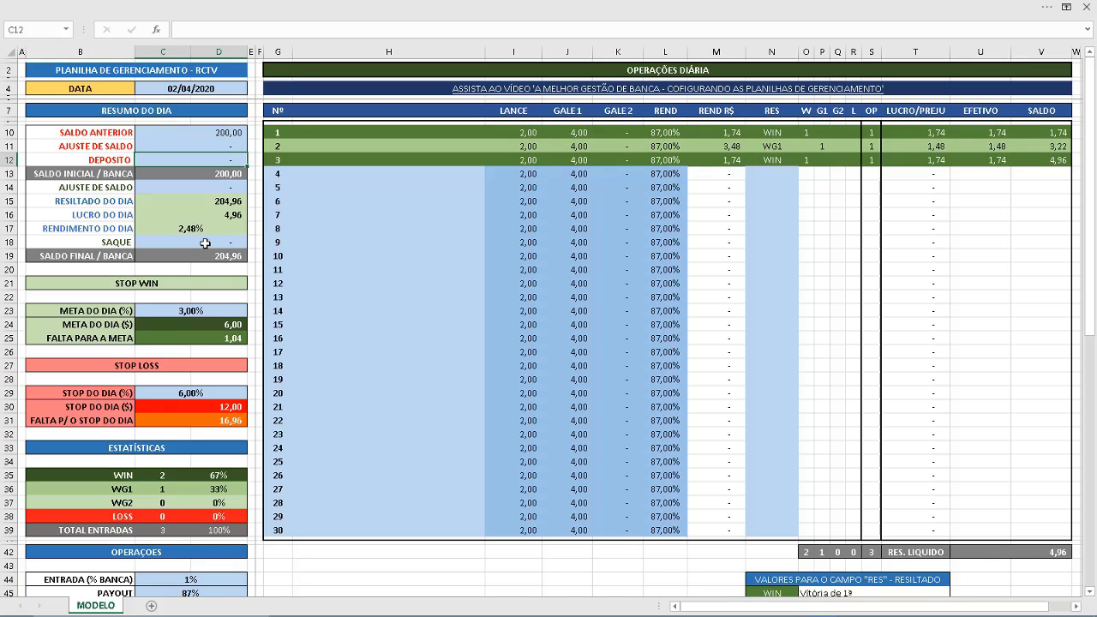
Step: Set the Saque in C18 of the daily summary to 100
left_click(210, 241)
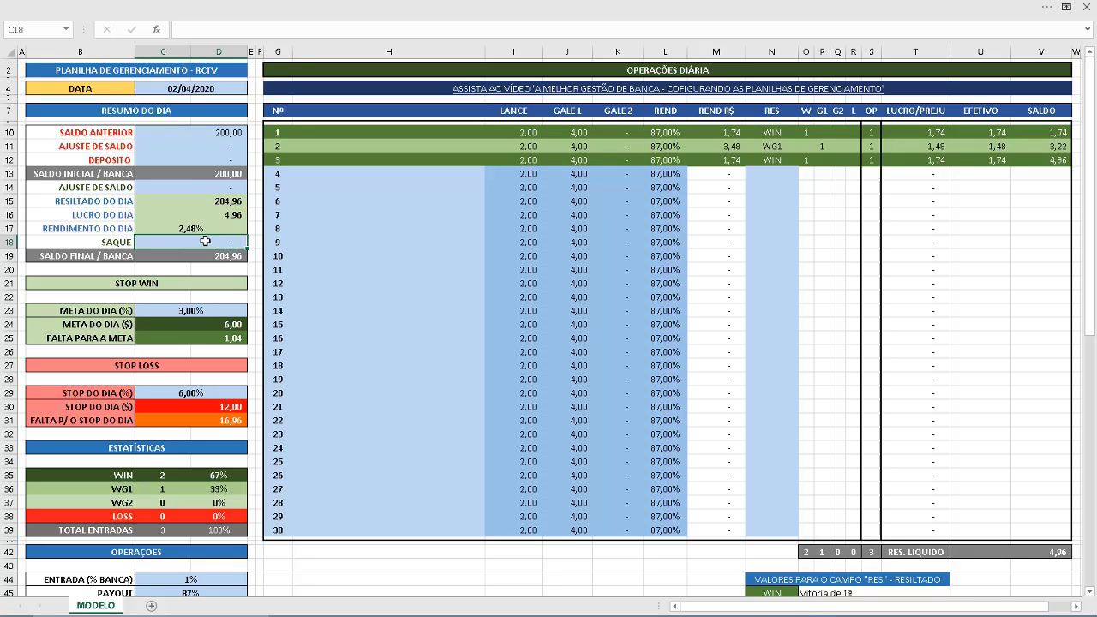
type("100")
key("Return")
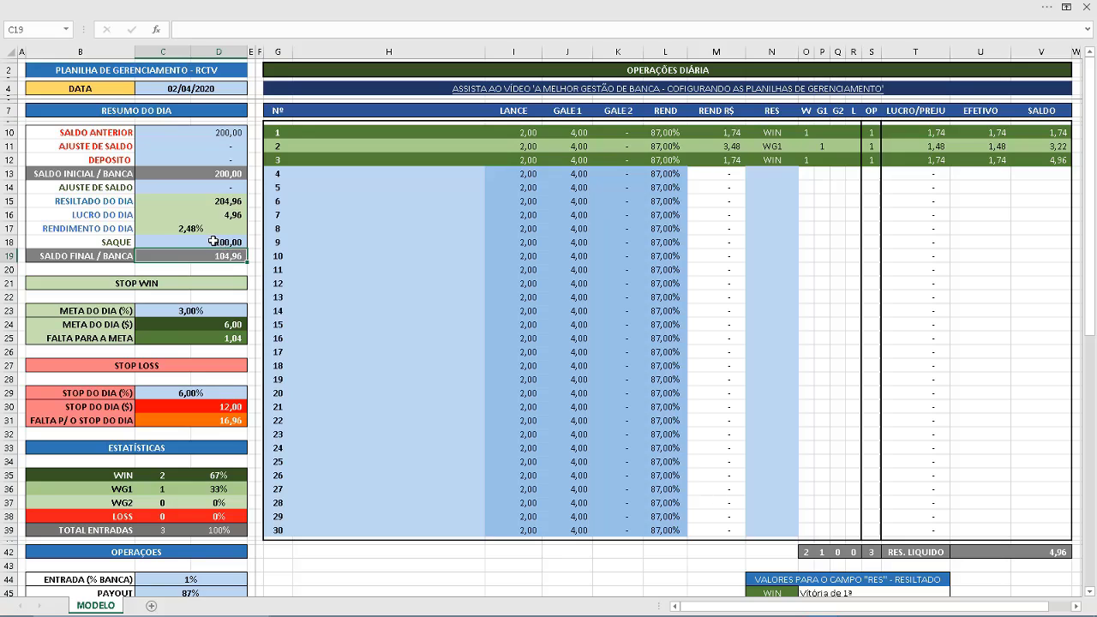
left_click(210, 240)
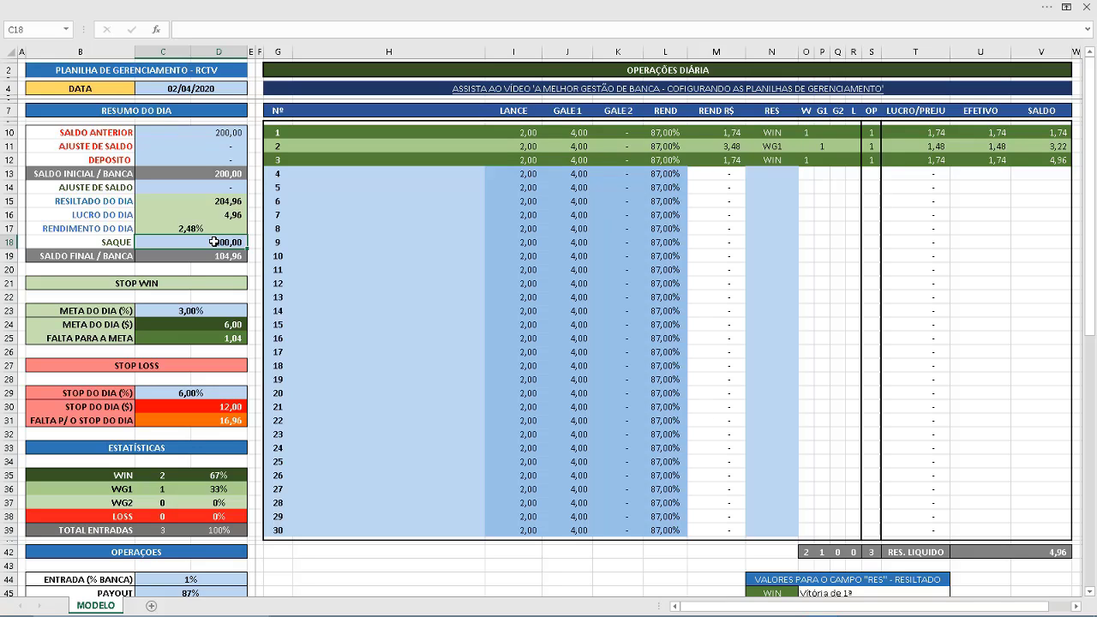
Step: Reset the Saque in C18 to 0 and review the STOP WIN and STOP LOSS blocks
type("0")
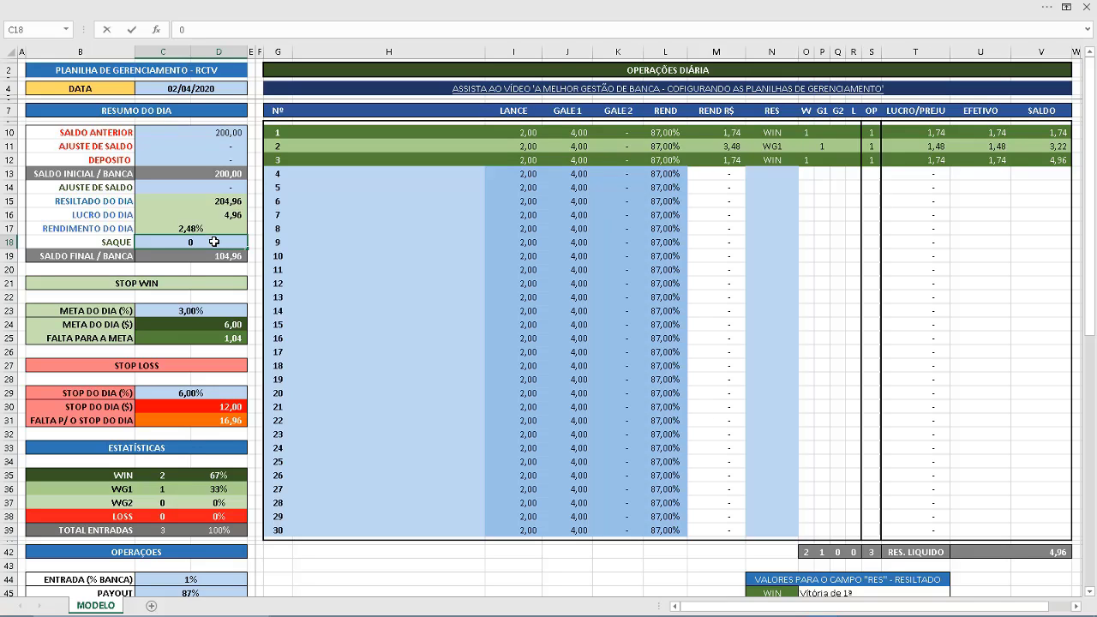
key("Return")
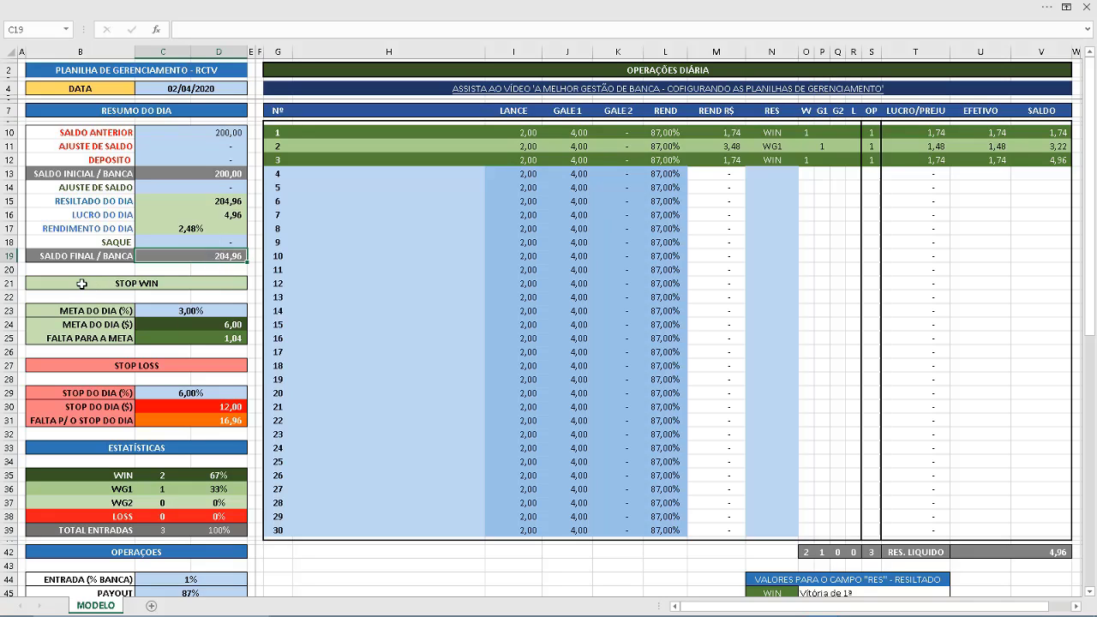
left_click_drag(81, 284, 124, 408)
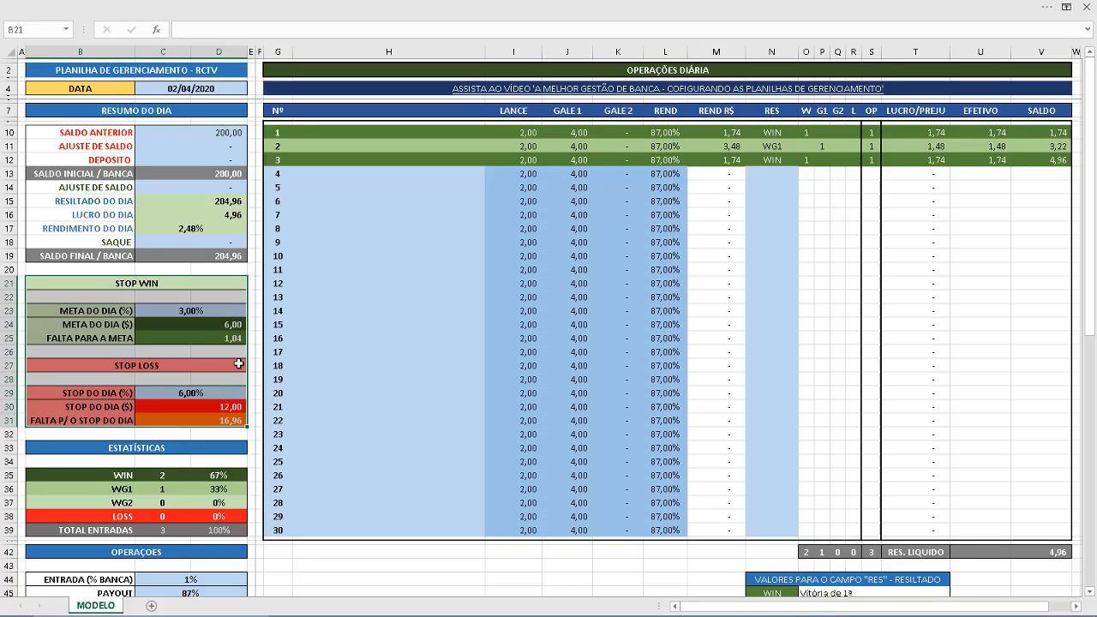
left_click(209, 313)
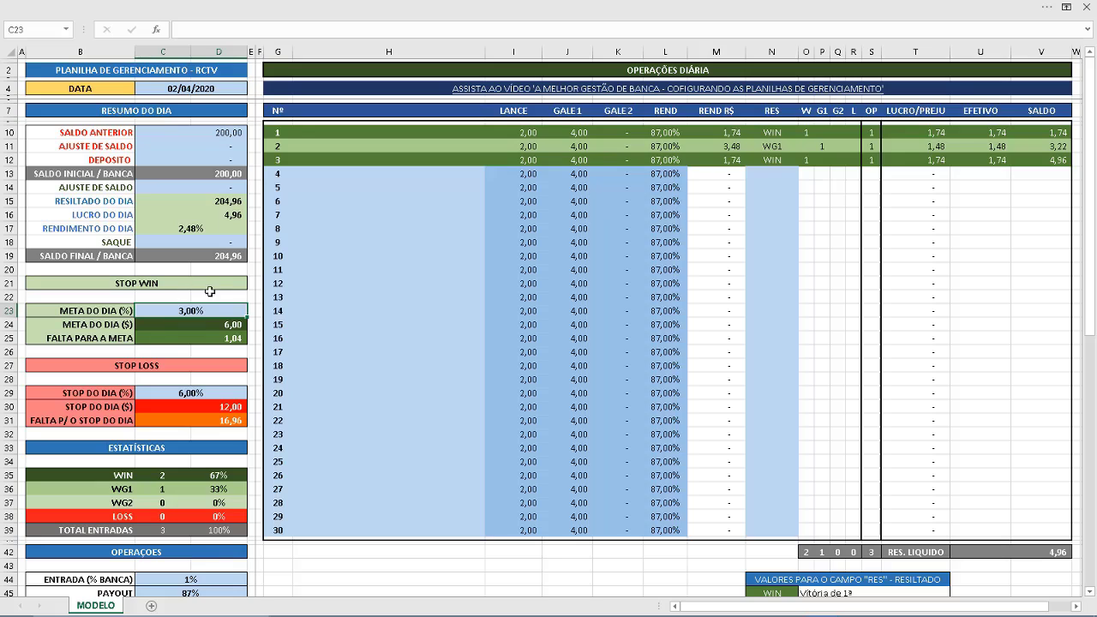
left_click(170, 283)
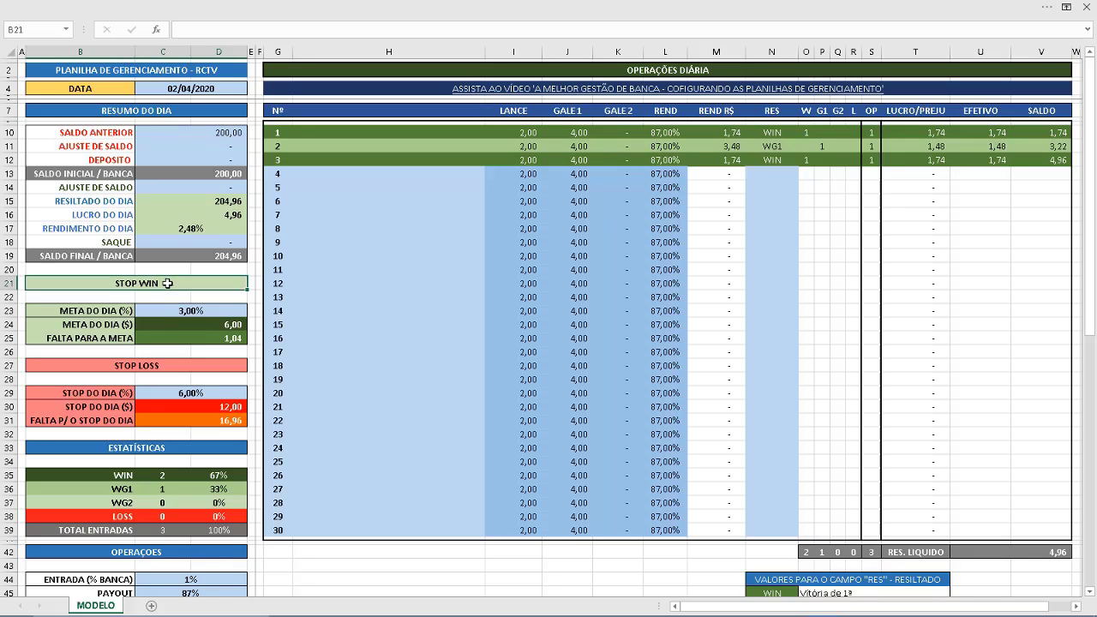
left_click(174, 370)
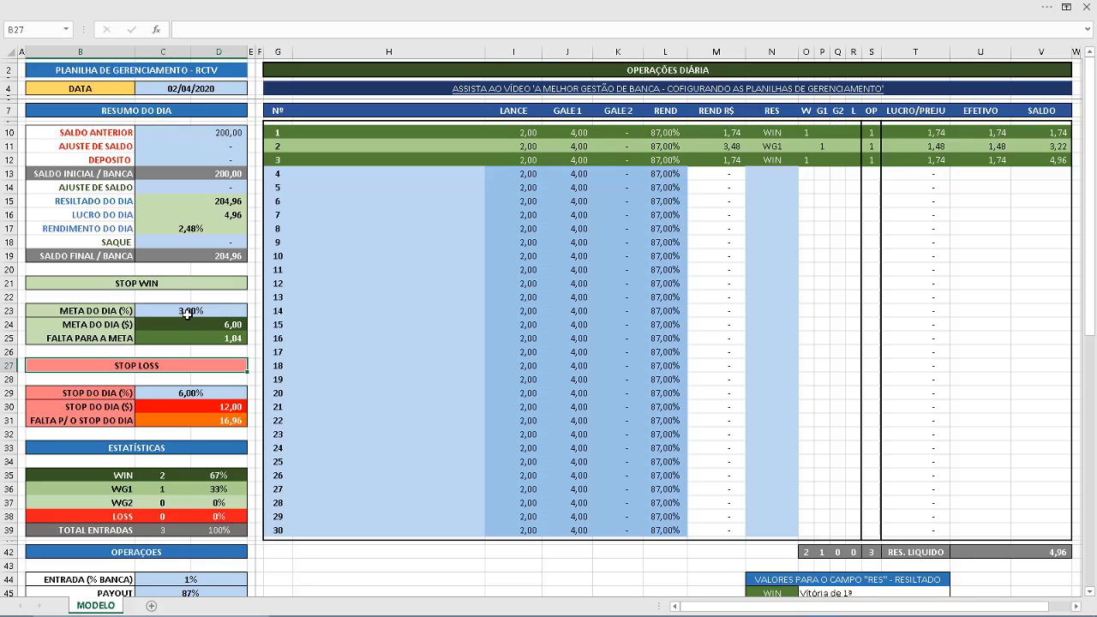
Step: Enter WG1 as the result of operation 4 and compare the Rendimento do Dia with the Meta and Stop do Dia percentages
left_click(771, 172)
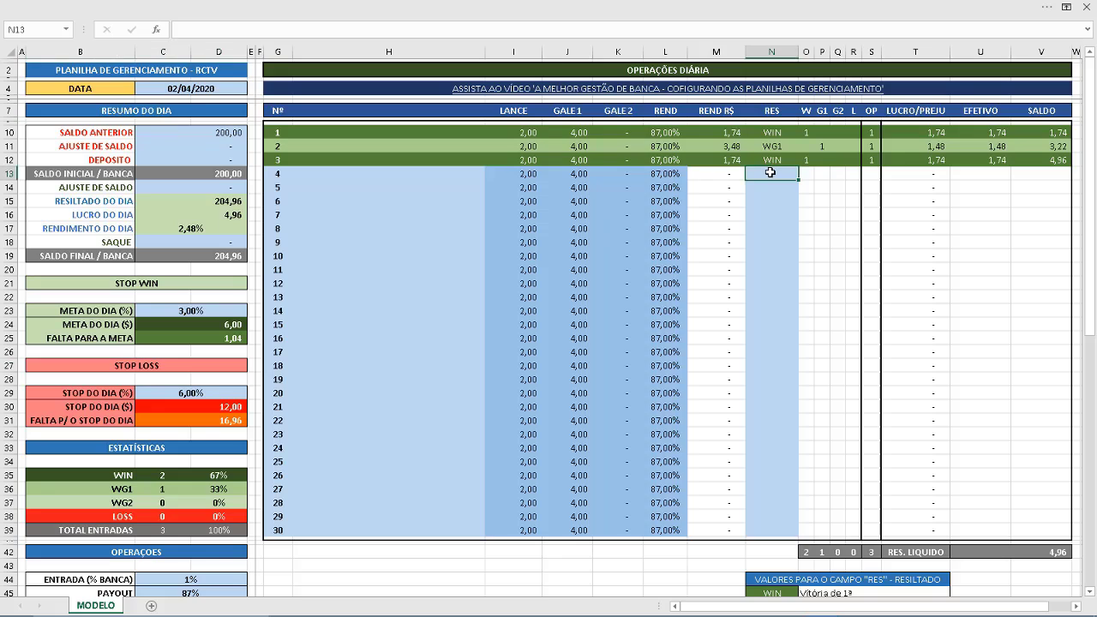
type("WG1")
key("Return")
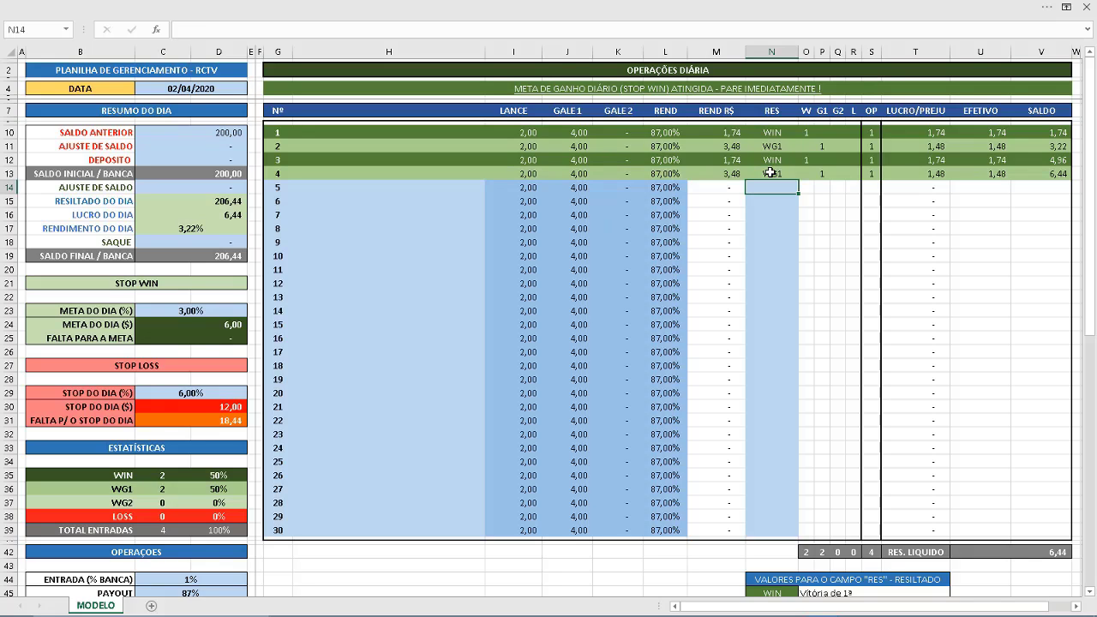
left_click(212, 228)
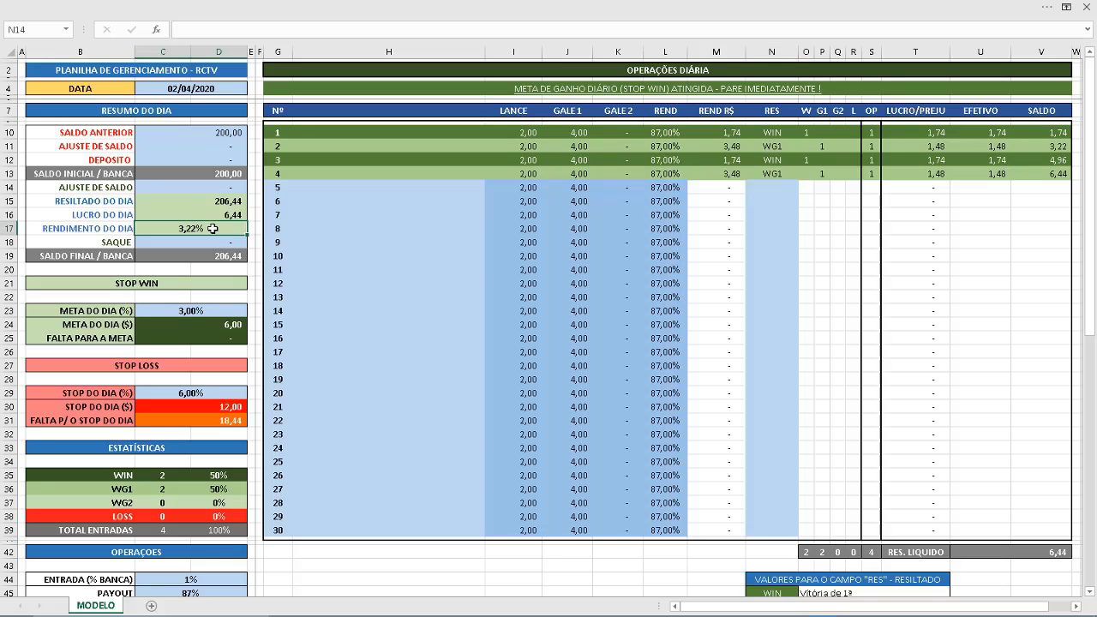
left_click(209, 308)
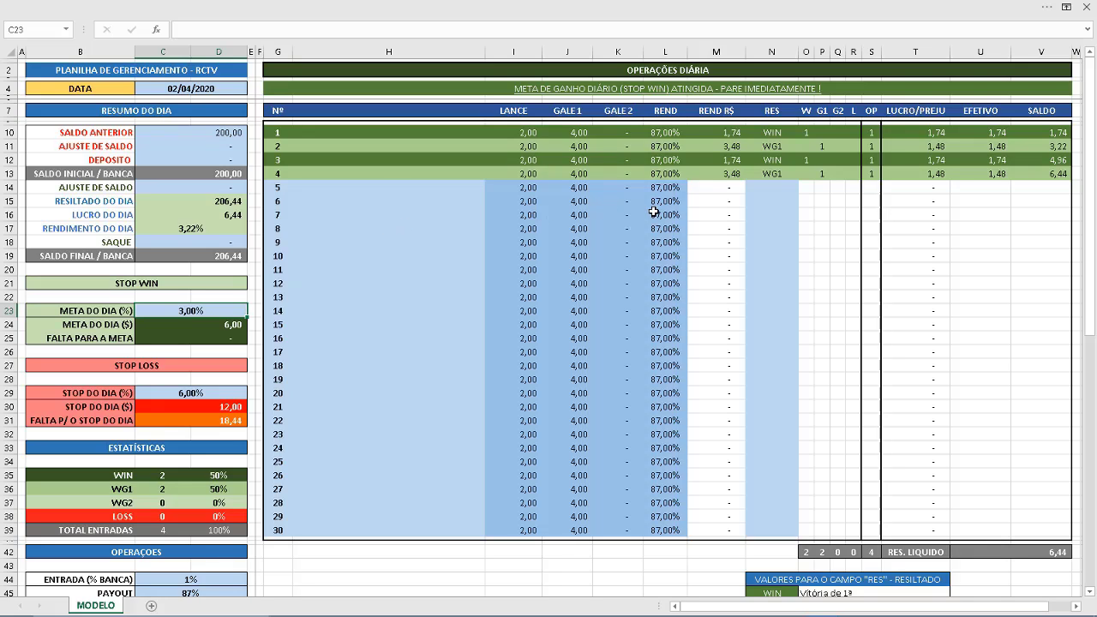
left_click(195, 395)
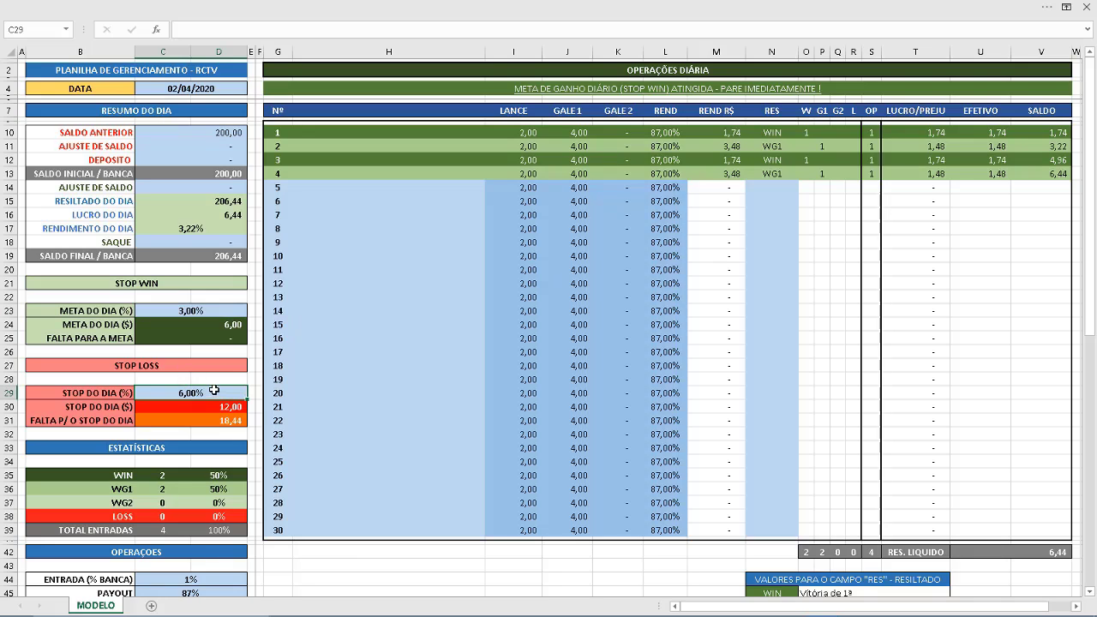
left_click(198, 310)
left_click(189, 393)
Step: Clear the results of operations 3 and 4 in the RES column
left_click(776, 135)
key("Down")
key("Down")
key("shift+Down")
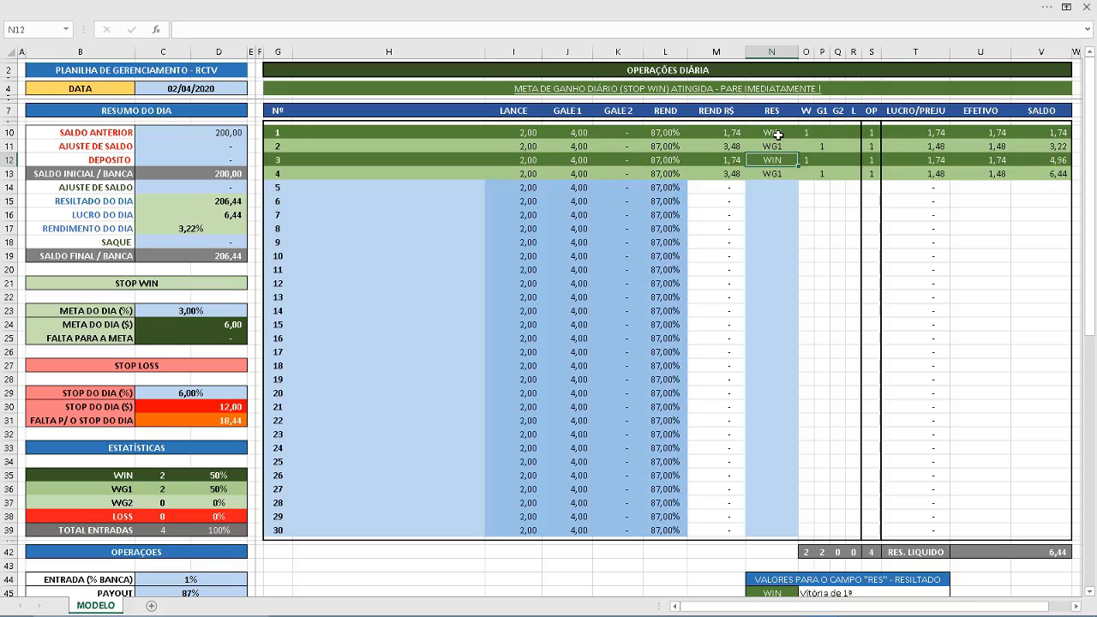
key("Delete")
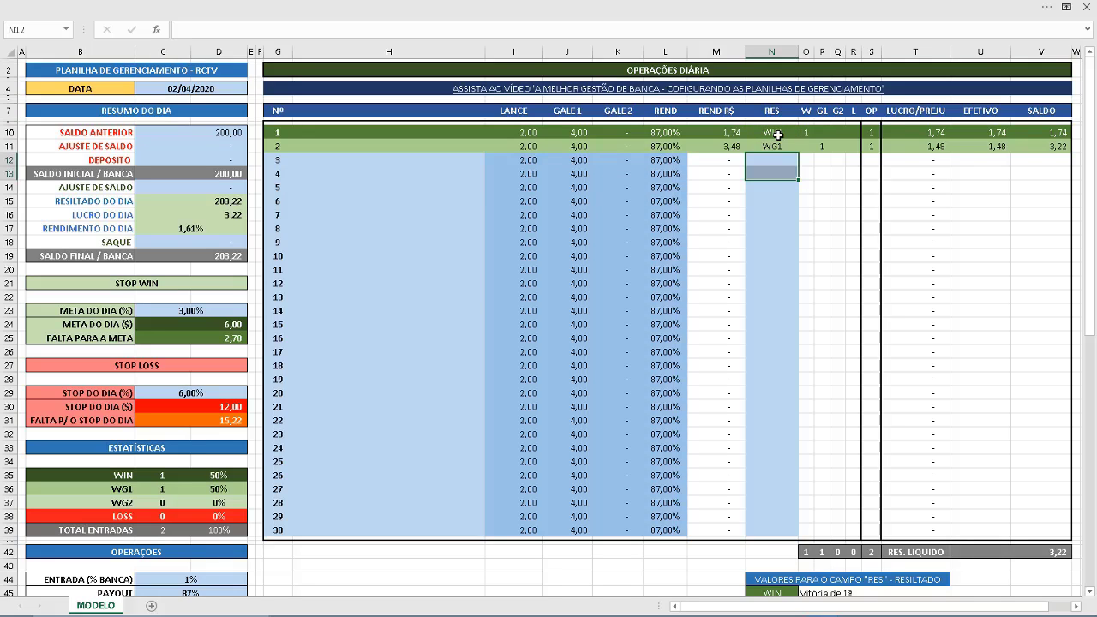
Step: Change the result of operation 1 to LOSS and clear the result of operation 2
key("Up")
key("Up")
key("Up")
key("Down")
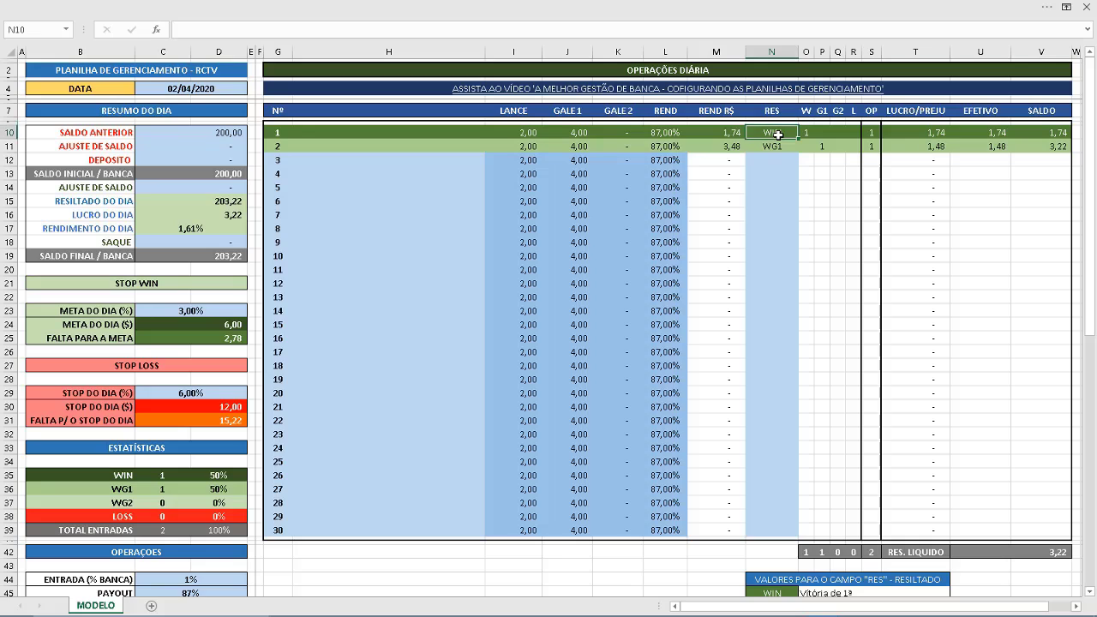
type("LOSS")
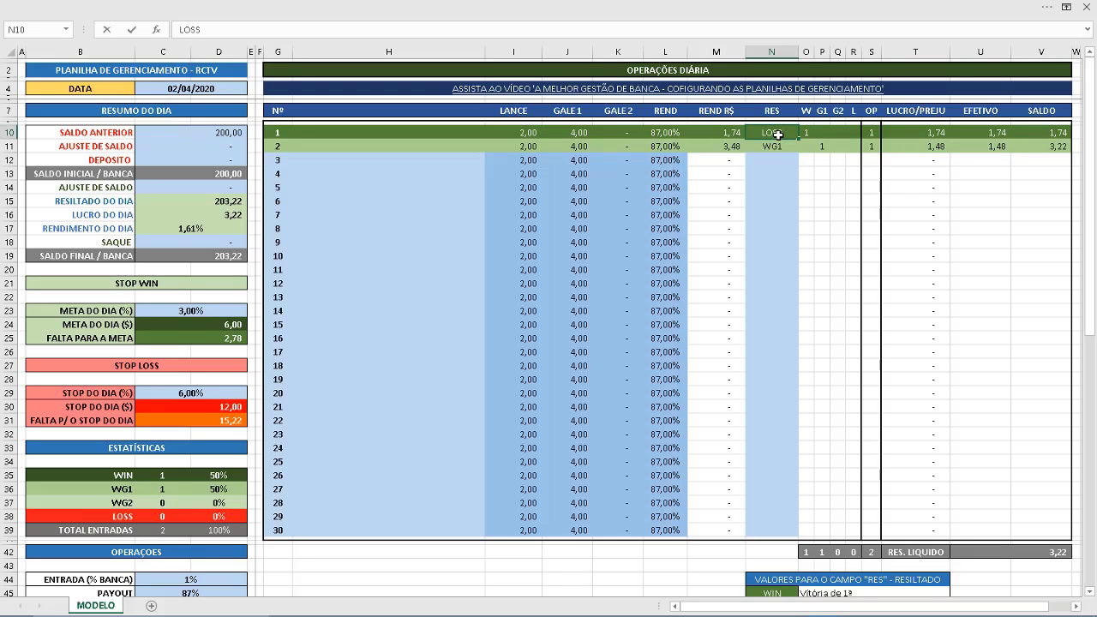
key("Return")
key("Down")
key("Up")
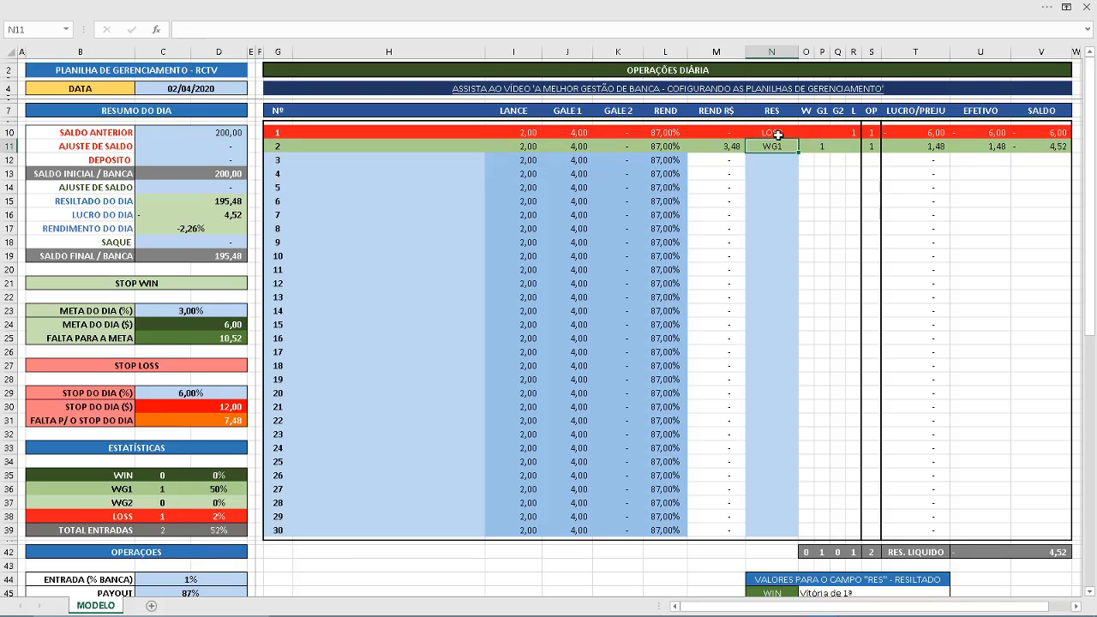
key("Delete")
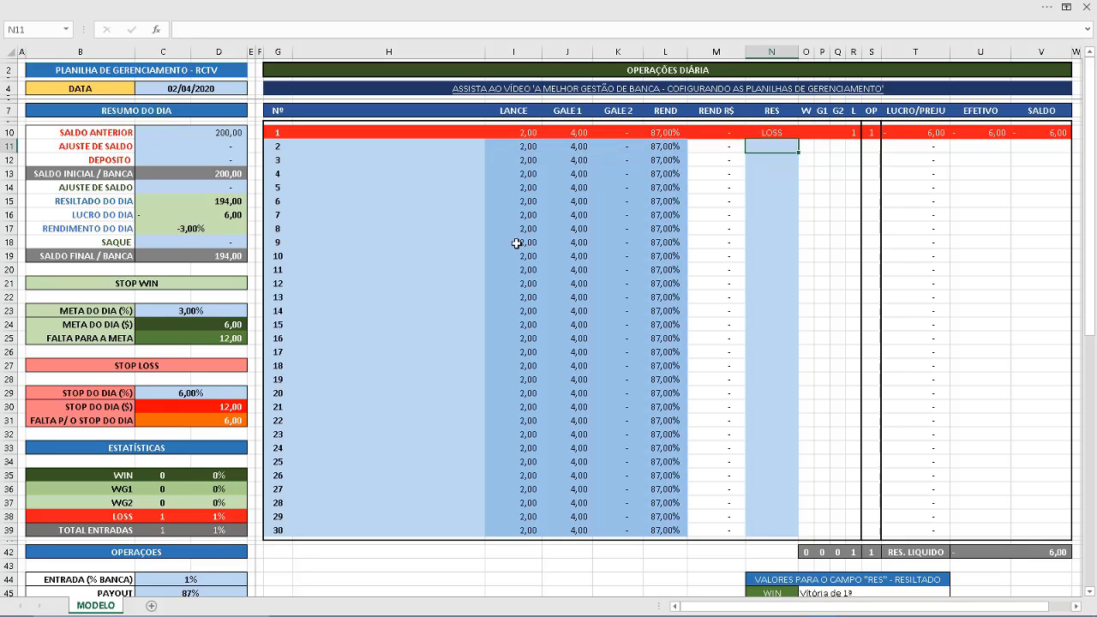
Step: Compare the Rendimento do Dia with the Stop do Dia (%) and enter LOSS, WG1 and LOSS as results of operations 2 to 4
left_click(180, 229)
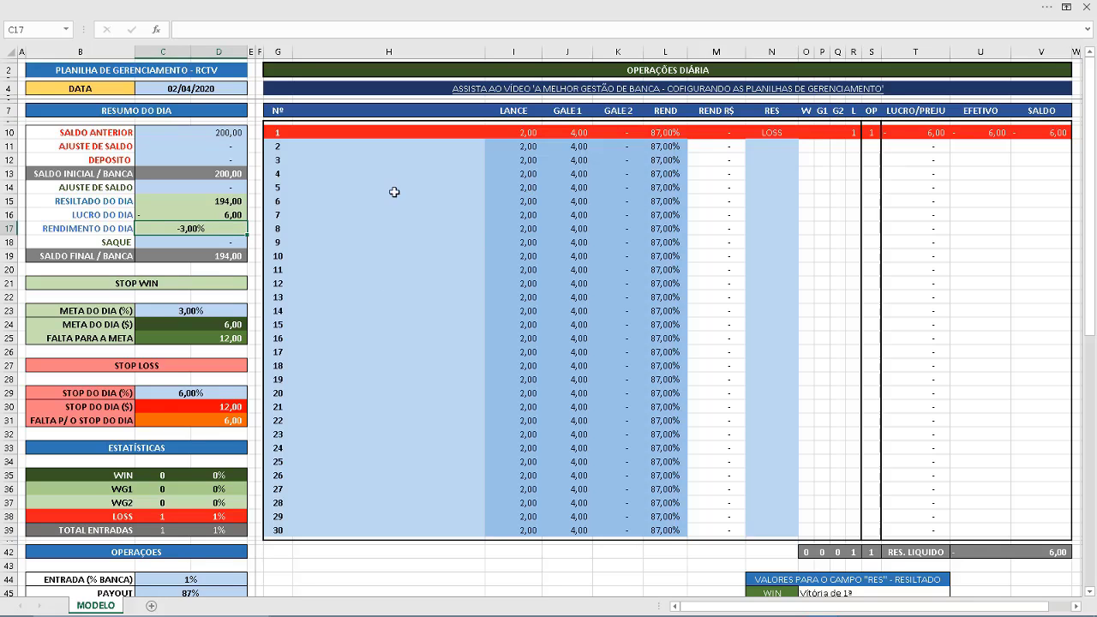
left_click(174, 391)
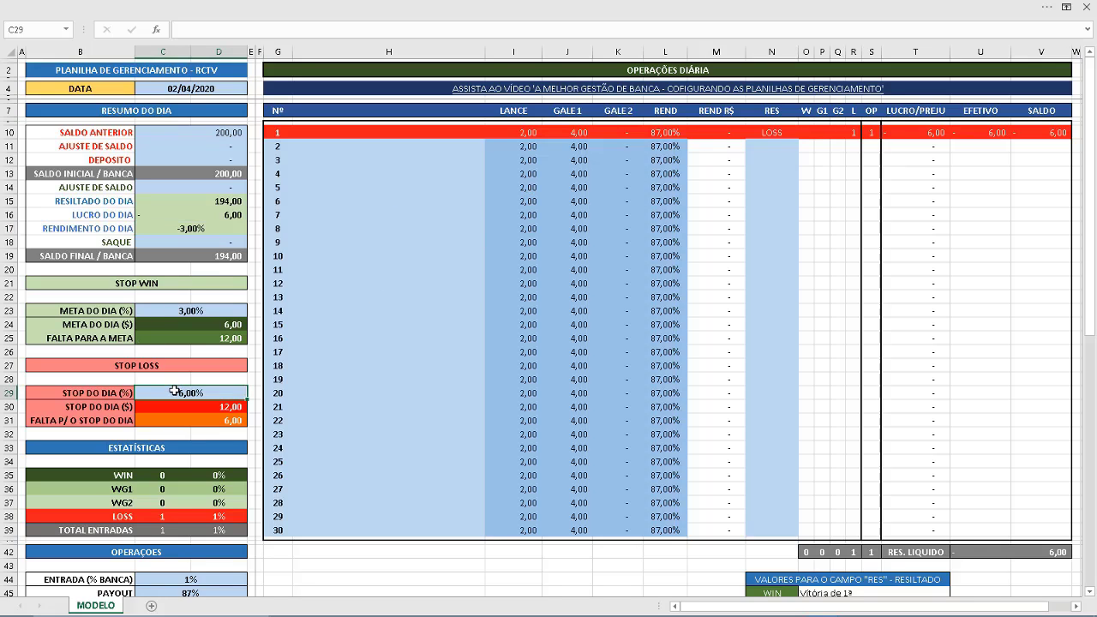
left_click(781, 147)
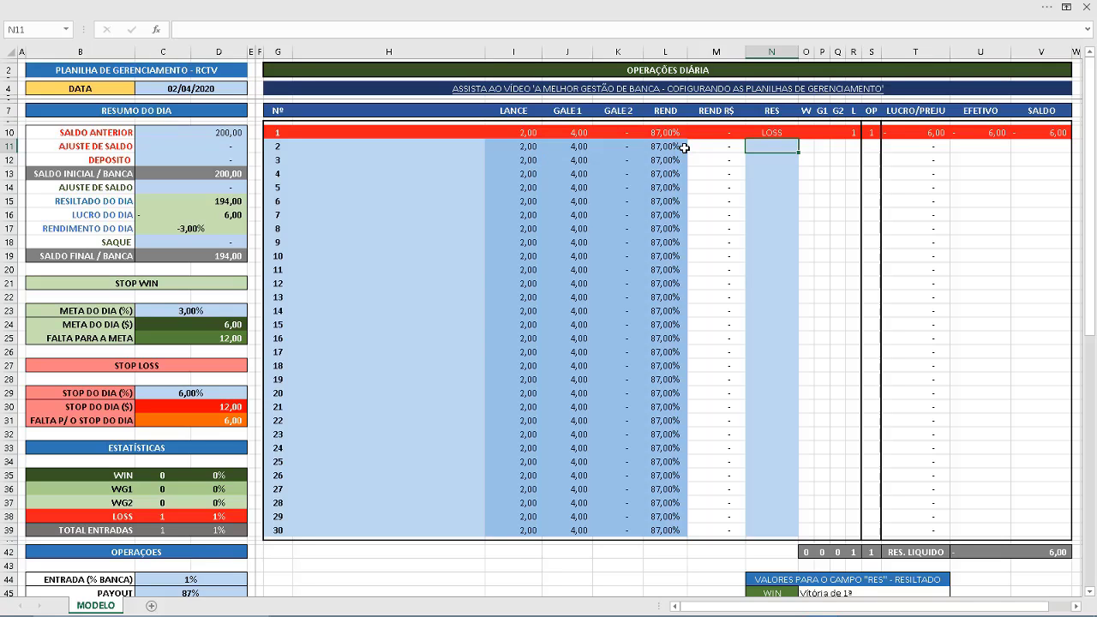
type("LOSS")
key("Return")
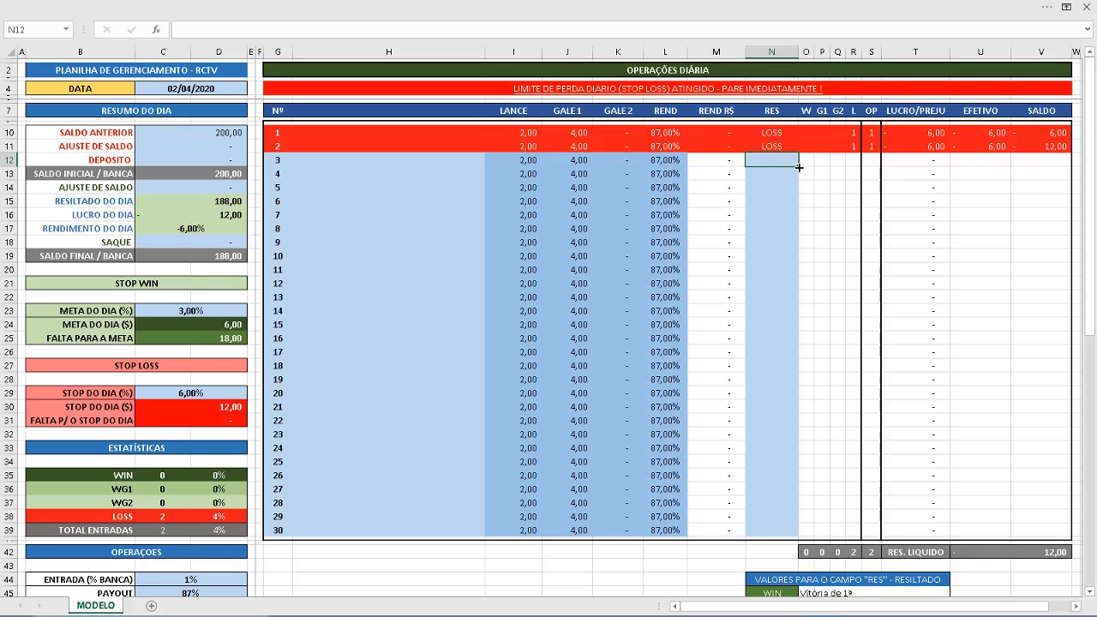
type("WG1")
key("Return")
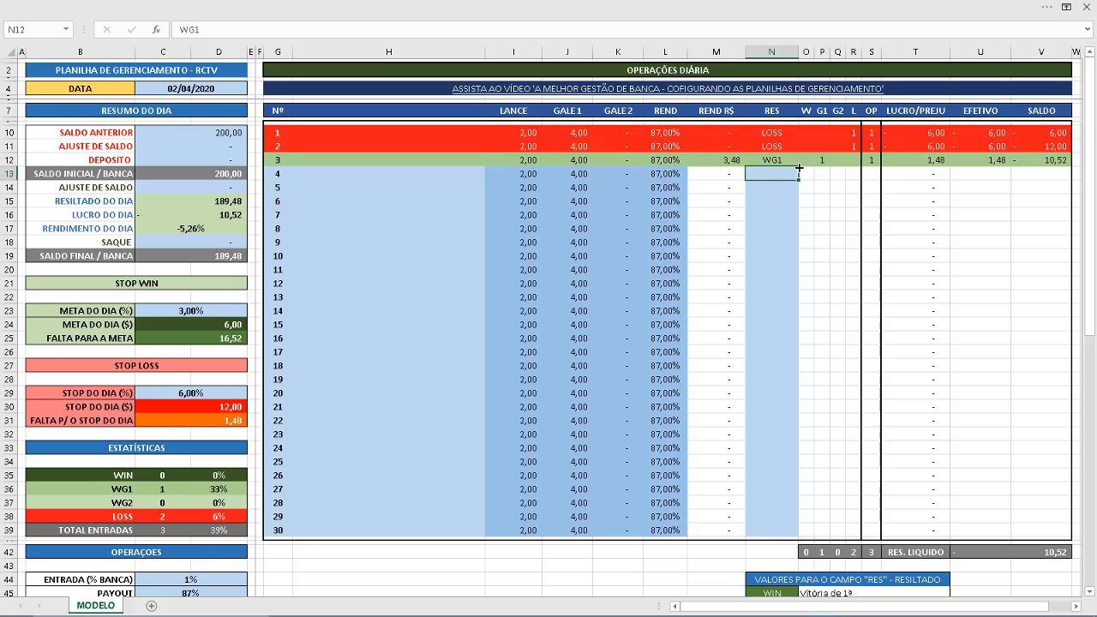
type("LOSS")
key("Return")
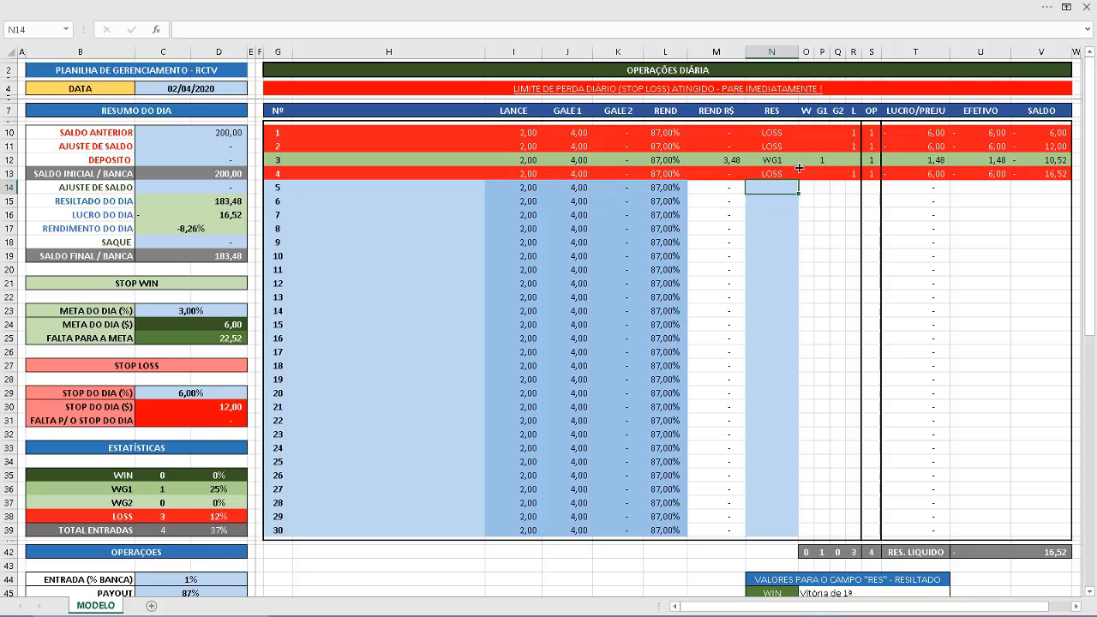
Step: Try WG2 as the result of operation 4, set it back to LOSS and check the Rendimento do Dia
key("Up")
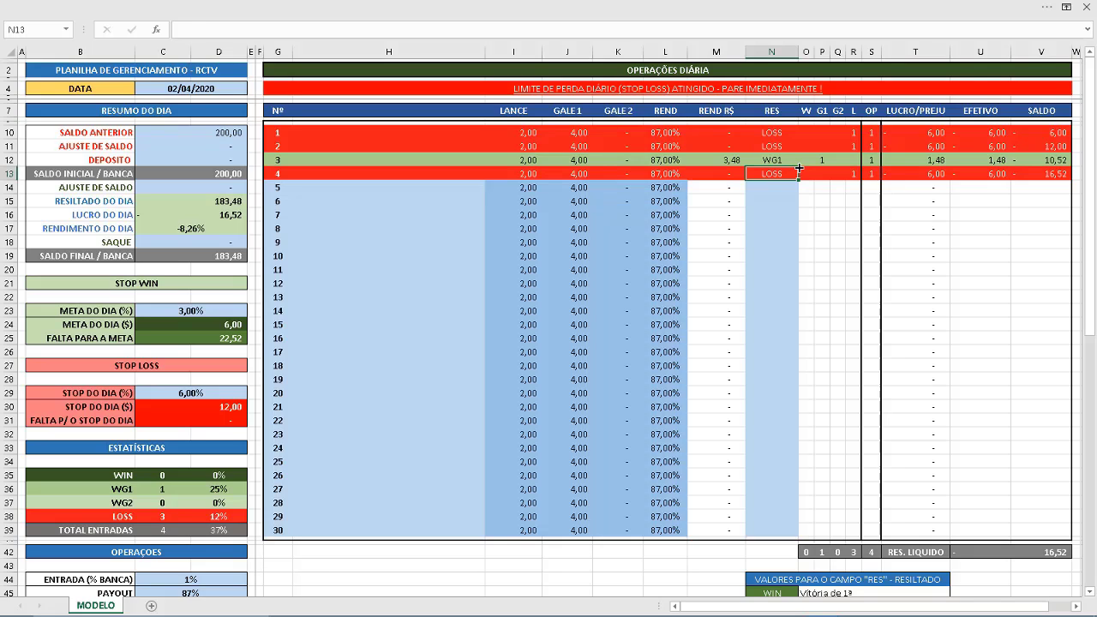
type("WG2")
key("Return")
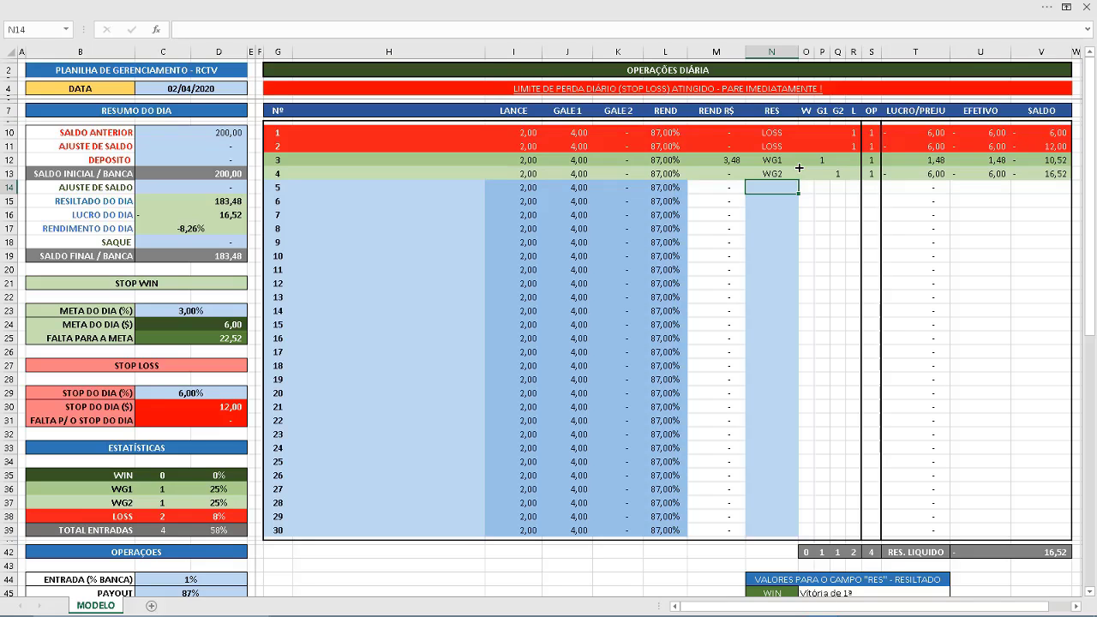
left_click(786, 171)
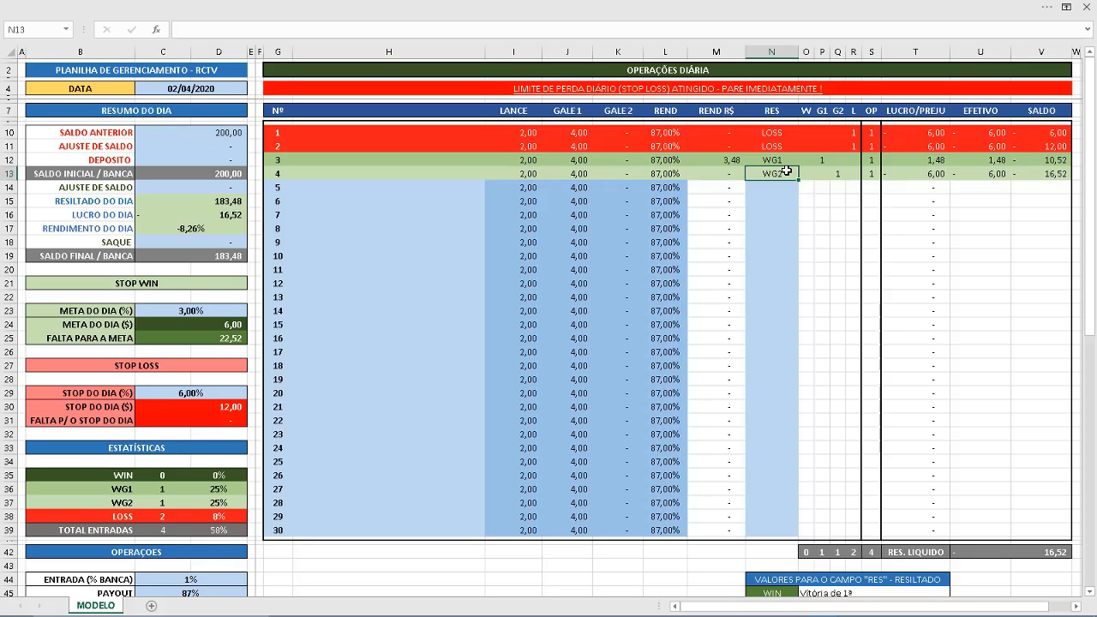
type("LOSS")
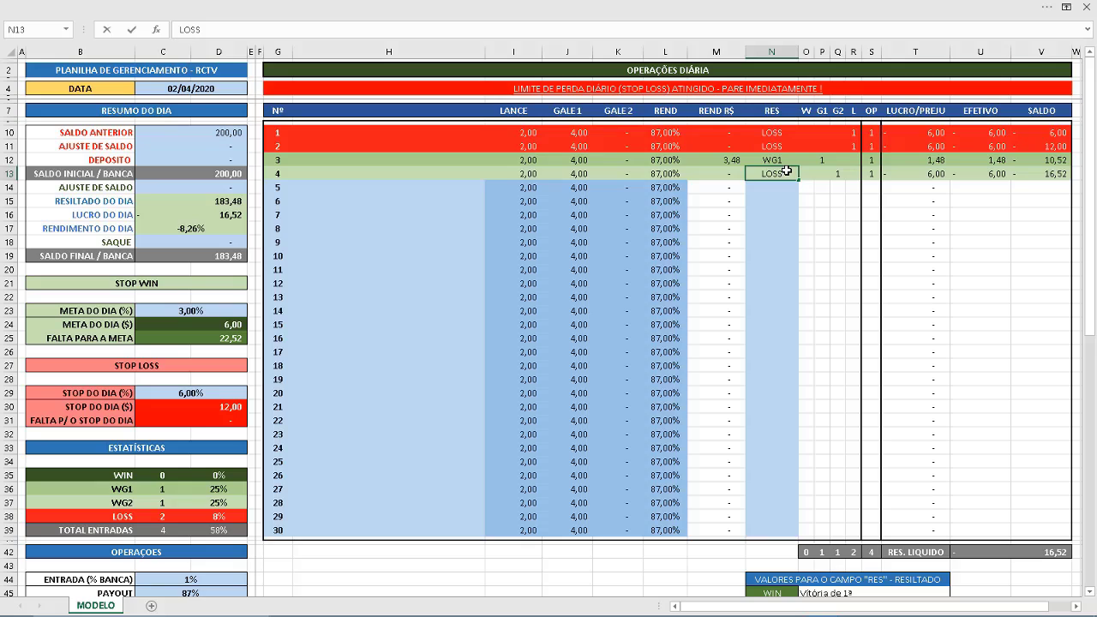
key("Return")
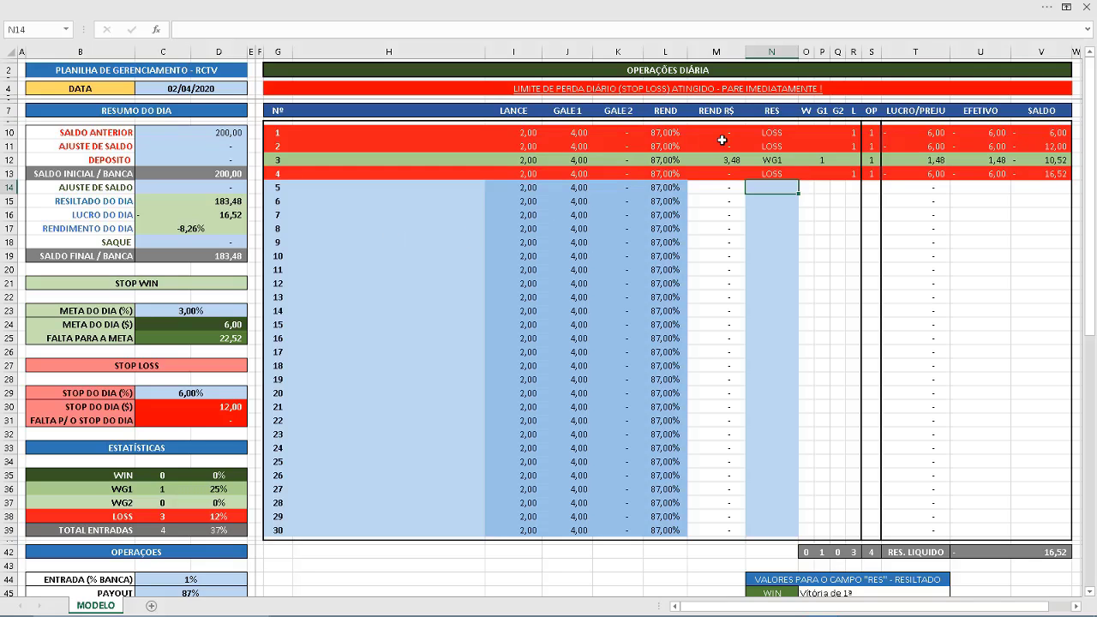
left_click(769, 161)
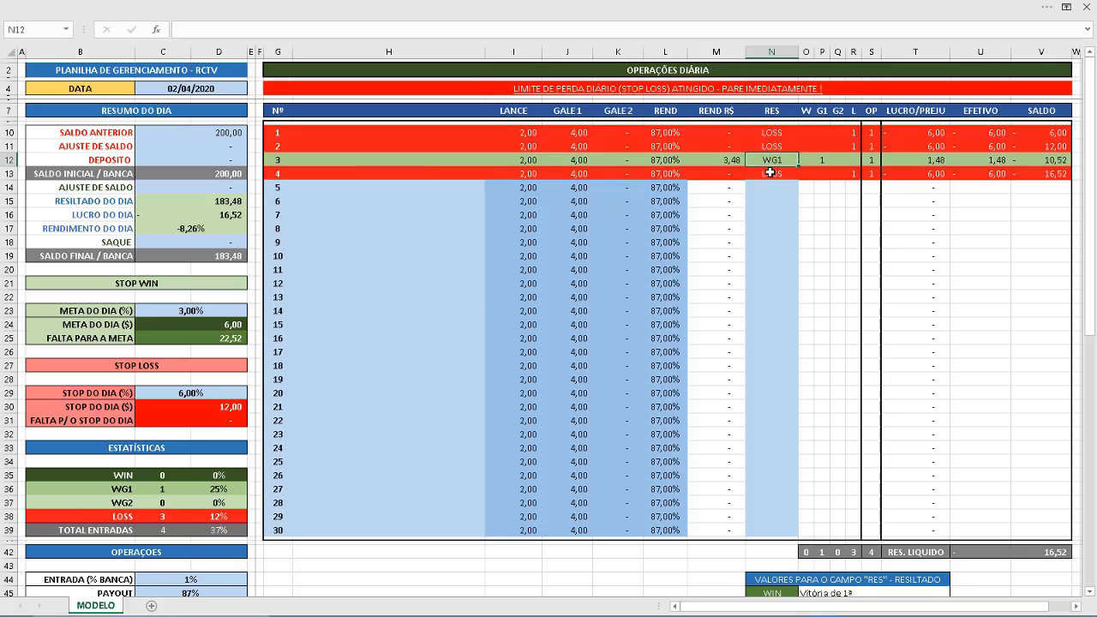
left_click(198, 230)
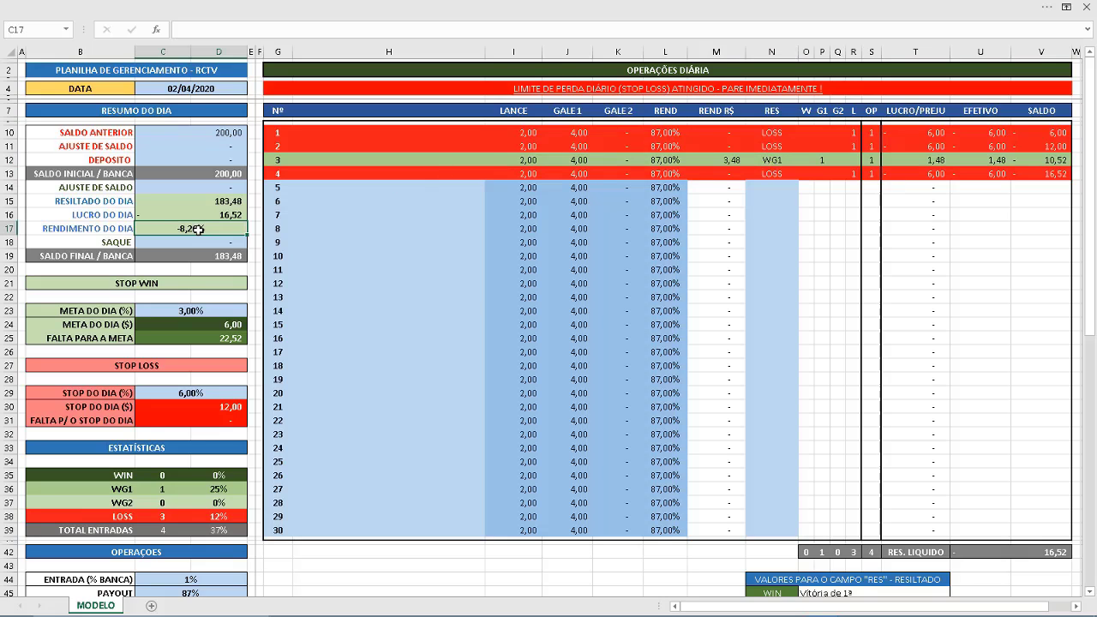
Step: Clear the results of operations 1 to 4 in the RES column and select the Meta do Dia (%) value
left_click(778, 172)
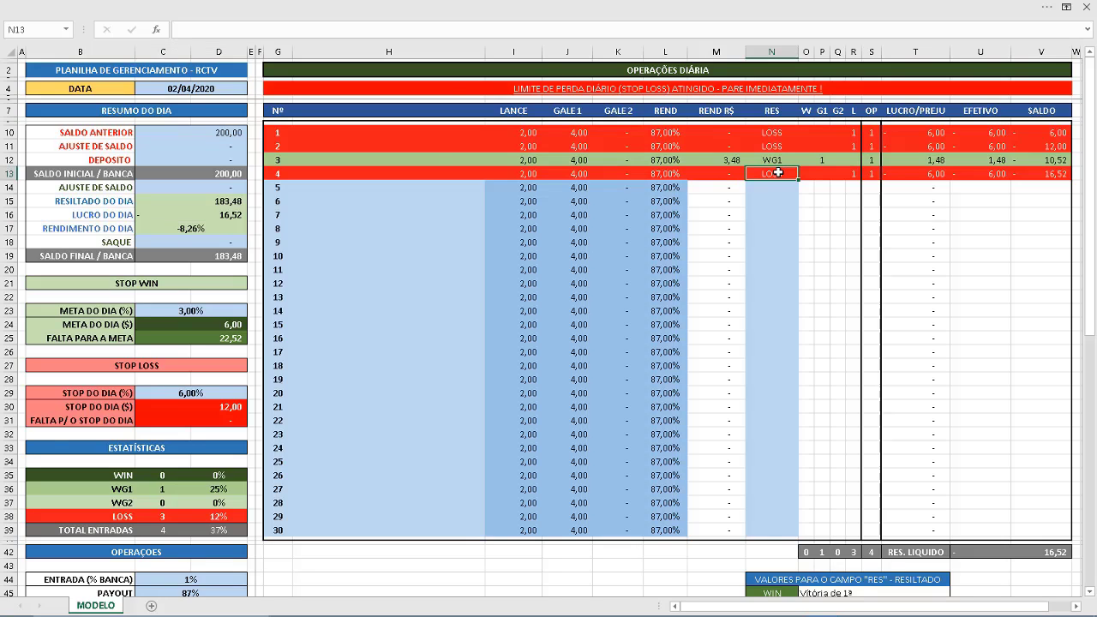
key("Delete")
key("Up")
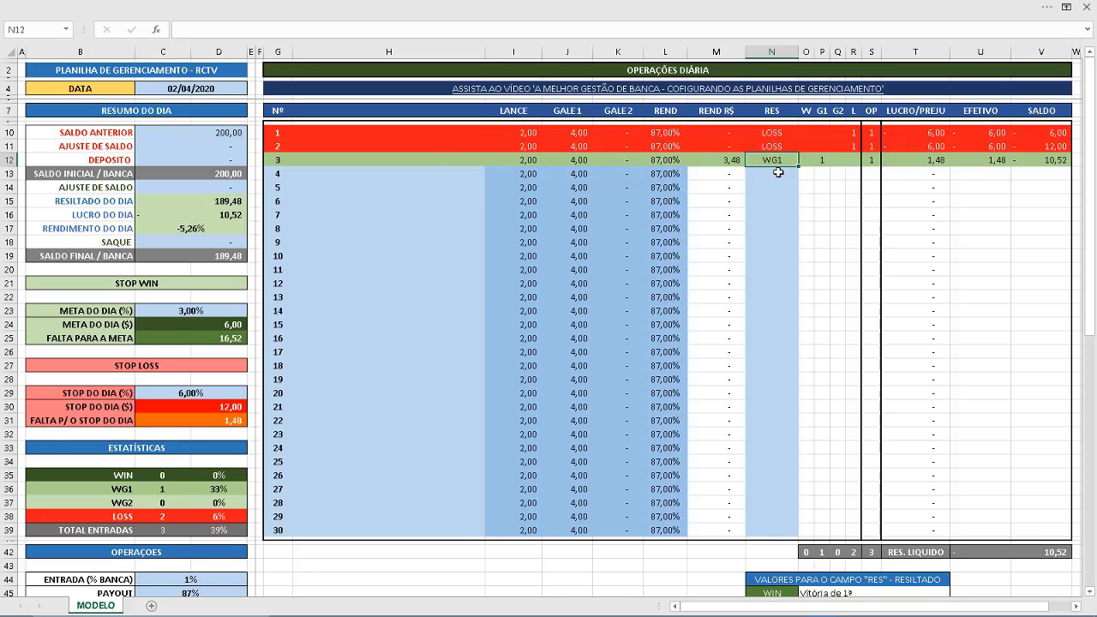
key("Delete")
key("Up")
key("Delete")
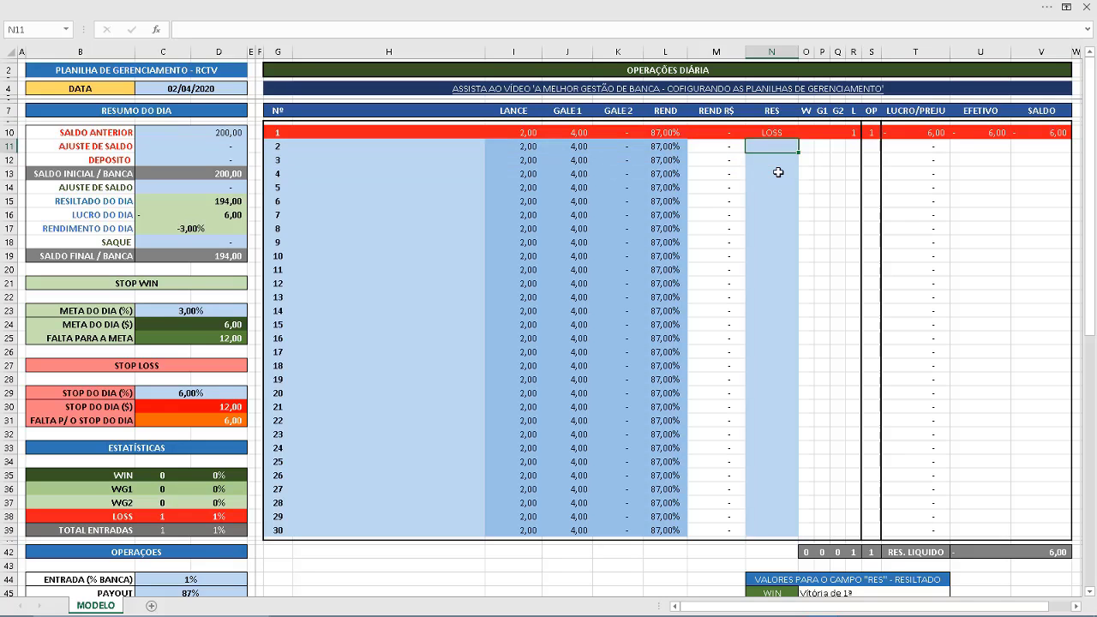
key("Up")
key("Delete")
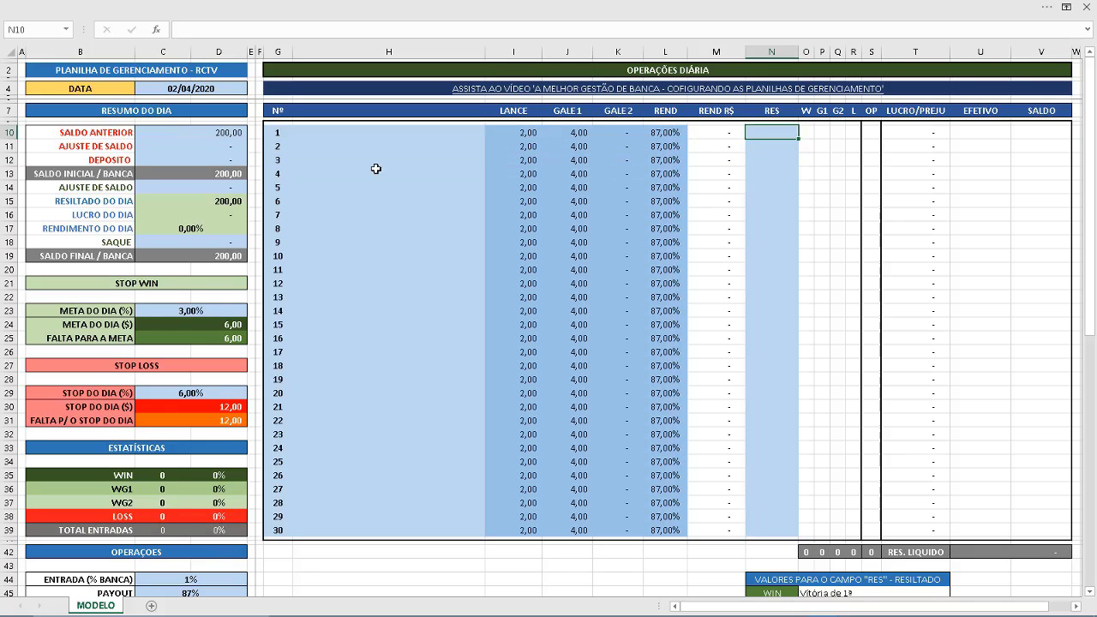
left_click(186, 310)
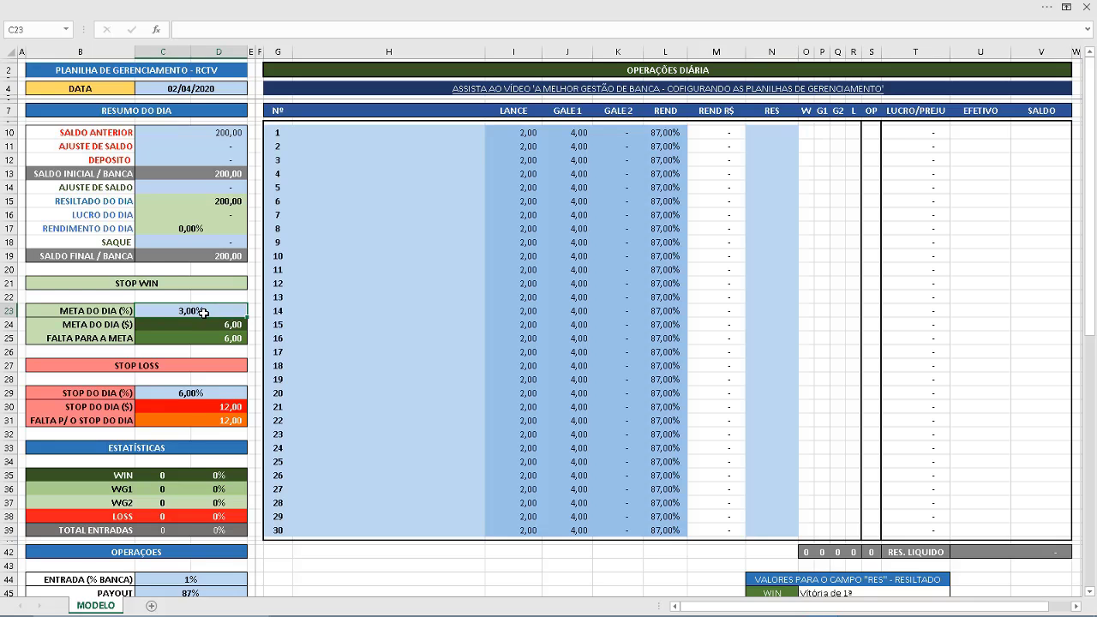
Step: Review the WG1 and WG2 rows of the Estatísticas block and select the Entrada (% Banca) value under Operações
scroll(197, 310, "down", 1)
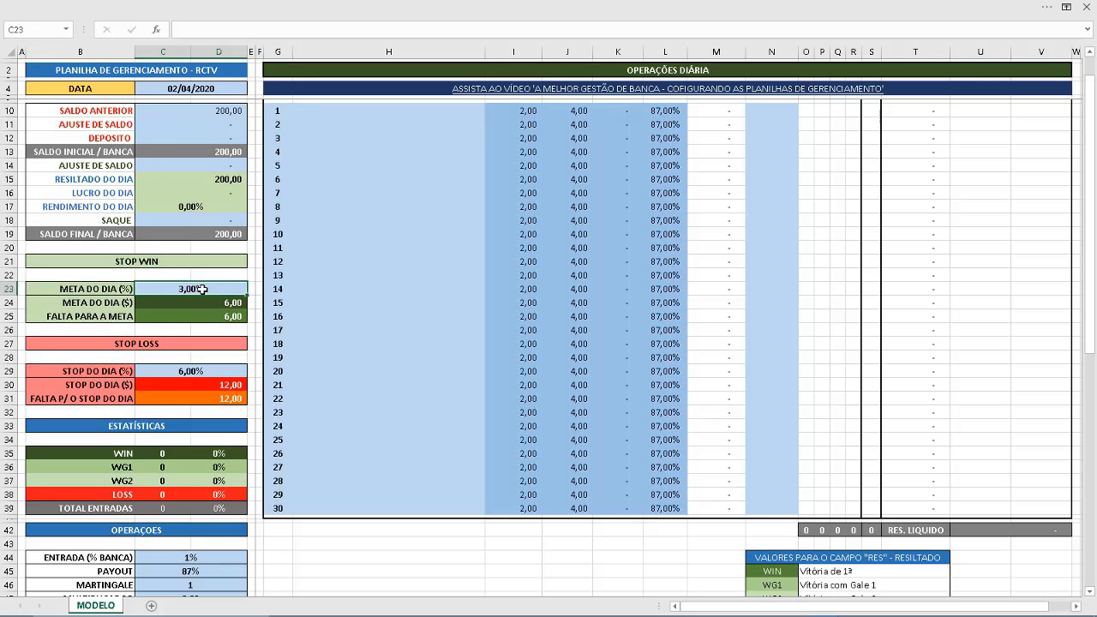
scroll(201, 291, "down", 1)
scroll(201, 293, "down", 1)
scroll(192, 323, "down", 2)
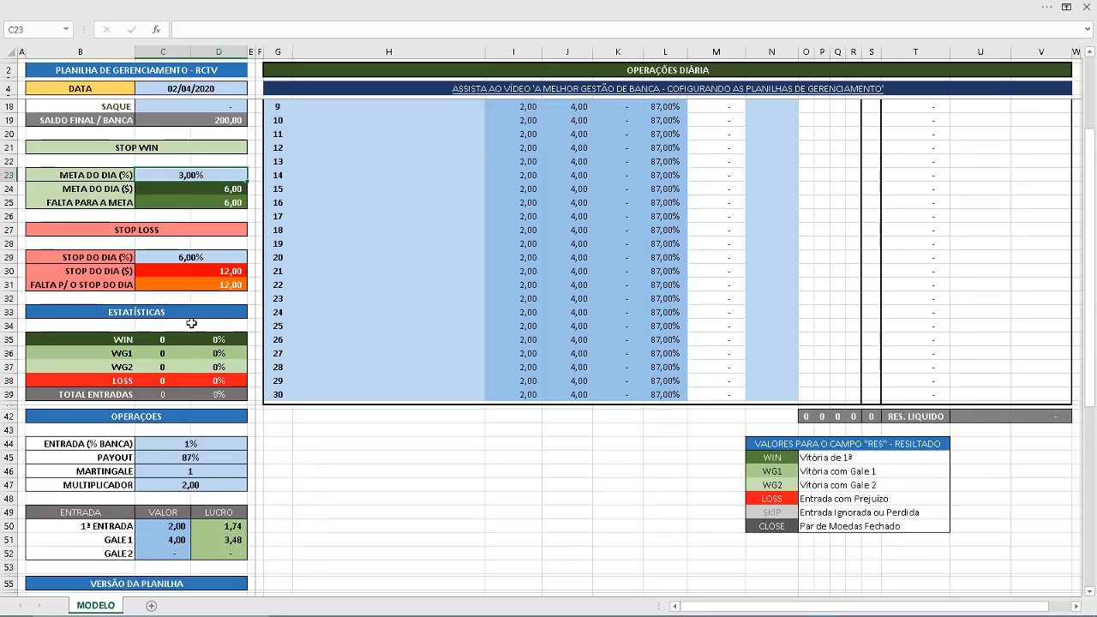
scroll(191, 323, "down", 1)
scroll(190, 335, "down", 1)
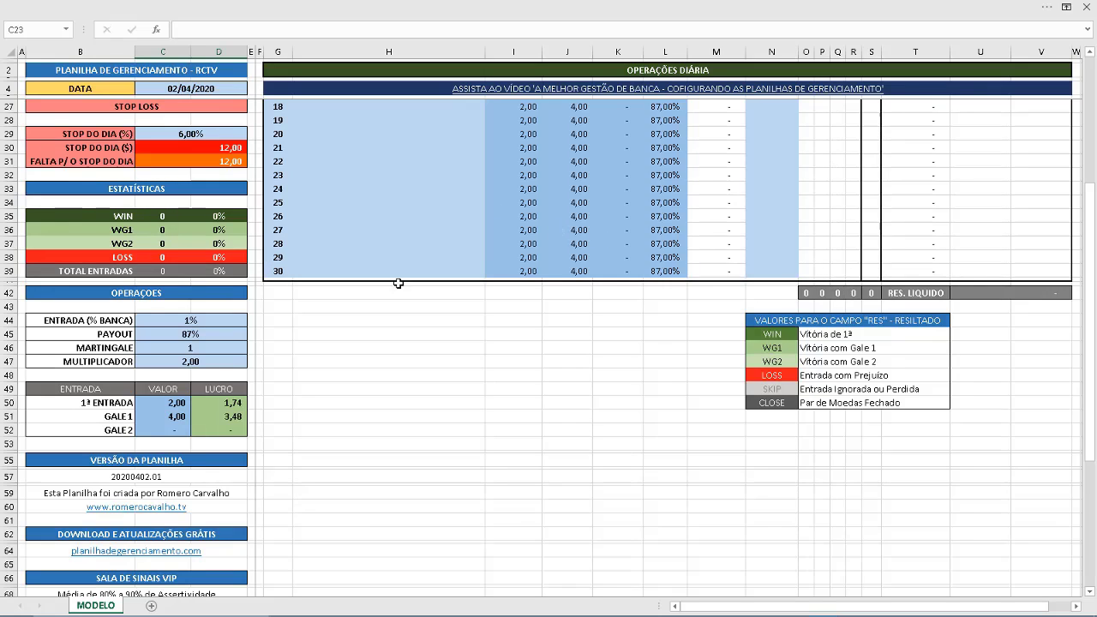
left_click(131, 232)
left_click(132, 246)
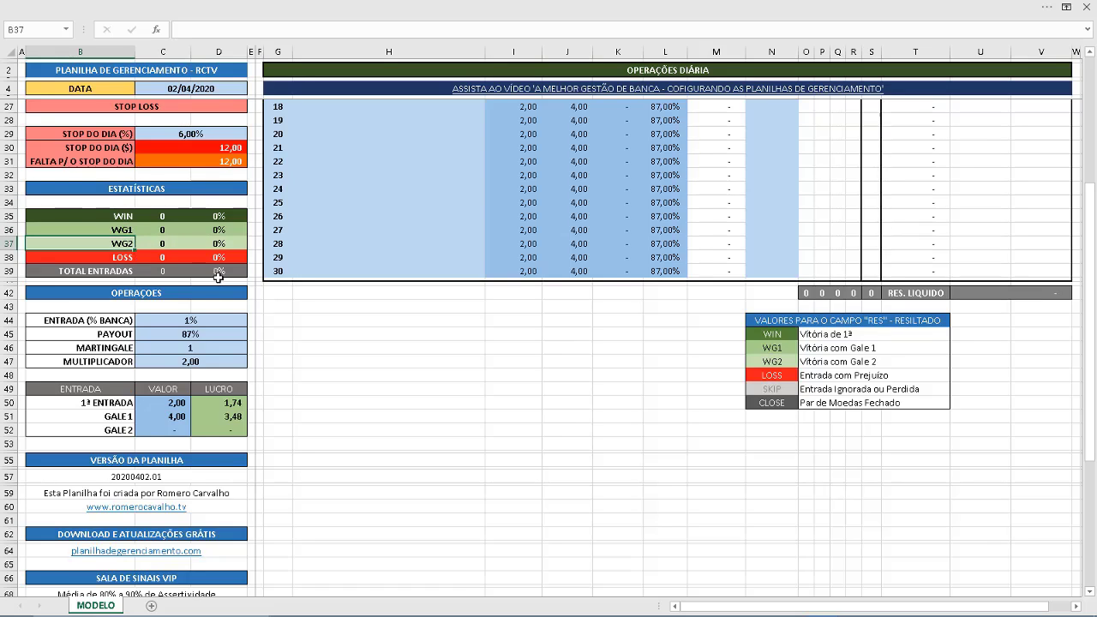
left_click(185, 320)
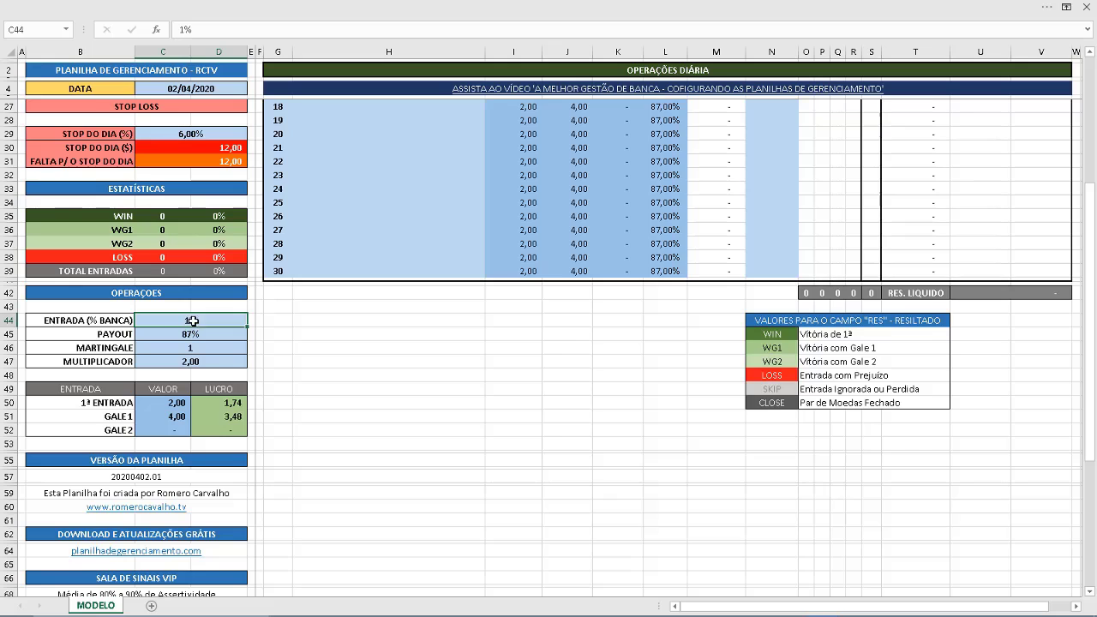
Step: Set the Saldo Anterior to 100 and check the formula behind the 1ª Entrada value
scroll(204, 319, "up", 5)
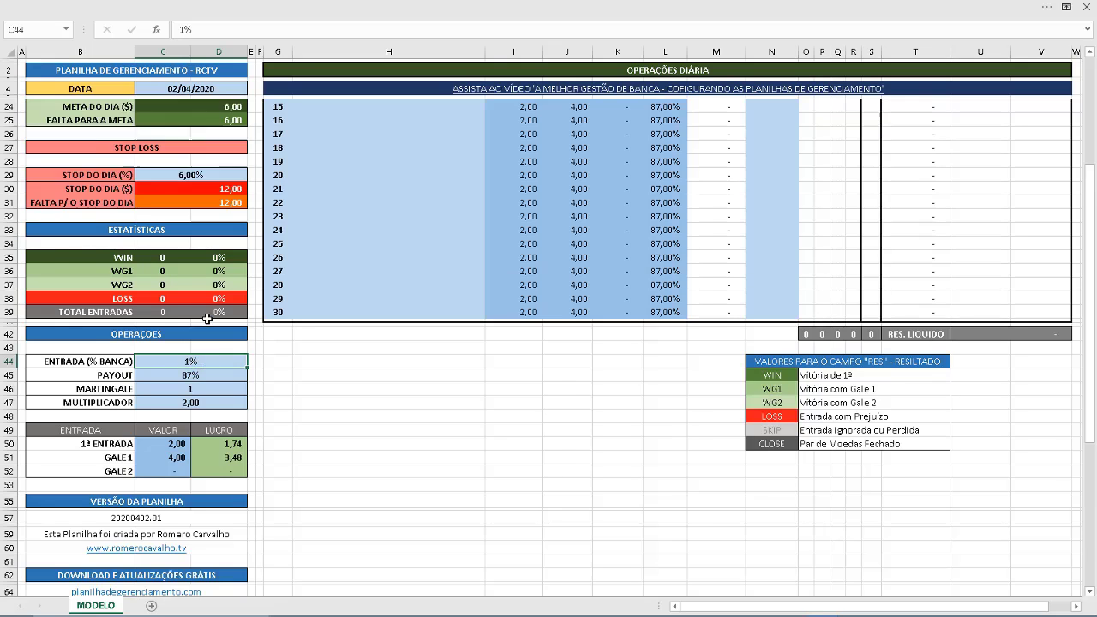
scroll(208, 319, "up", 2)
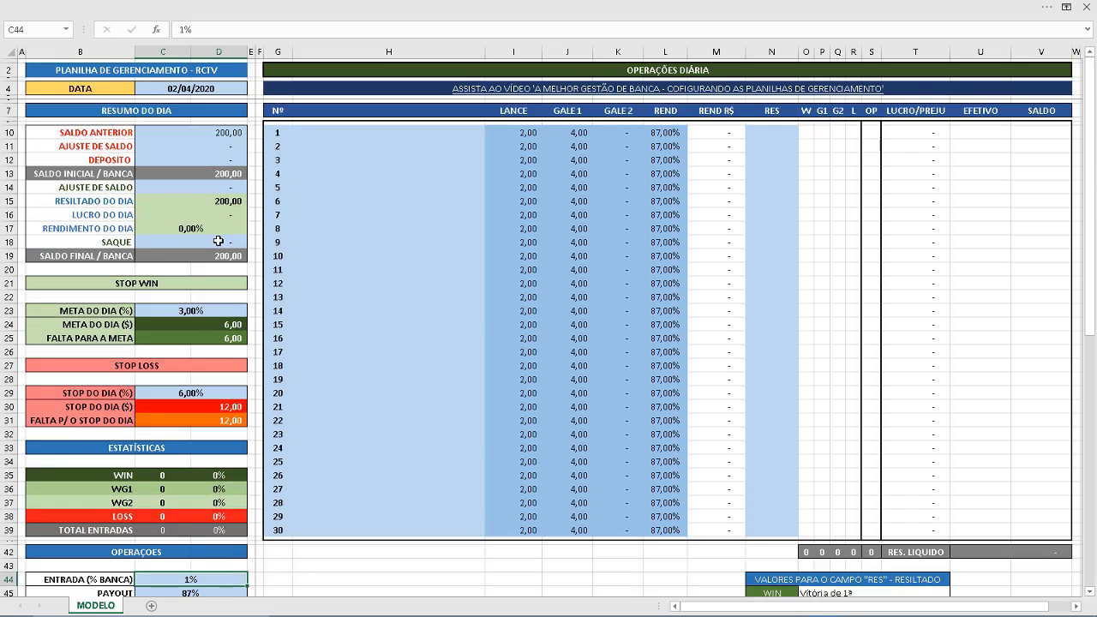
left_click(216, 136)
type("100")
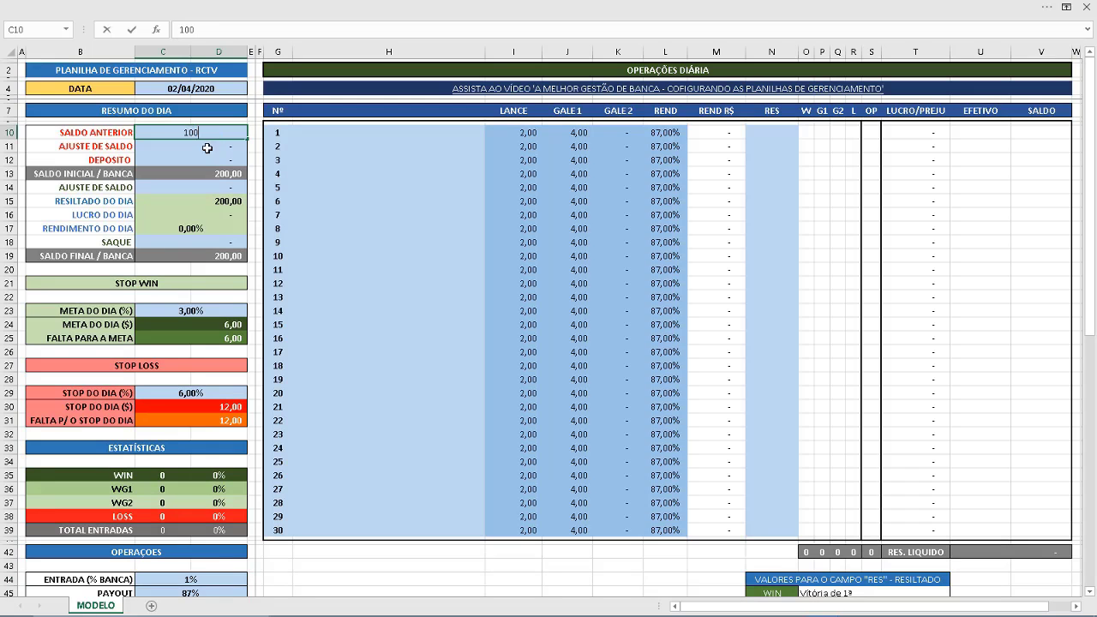
key("Return")
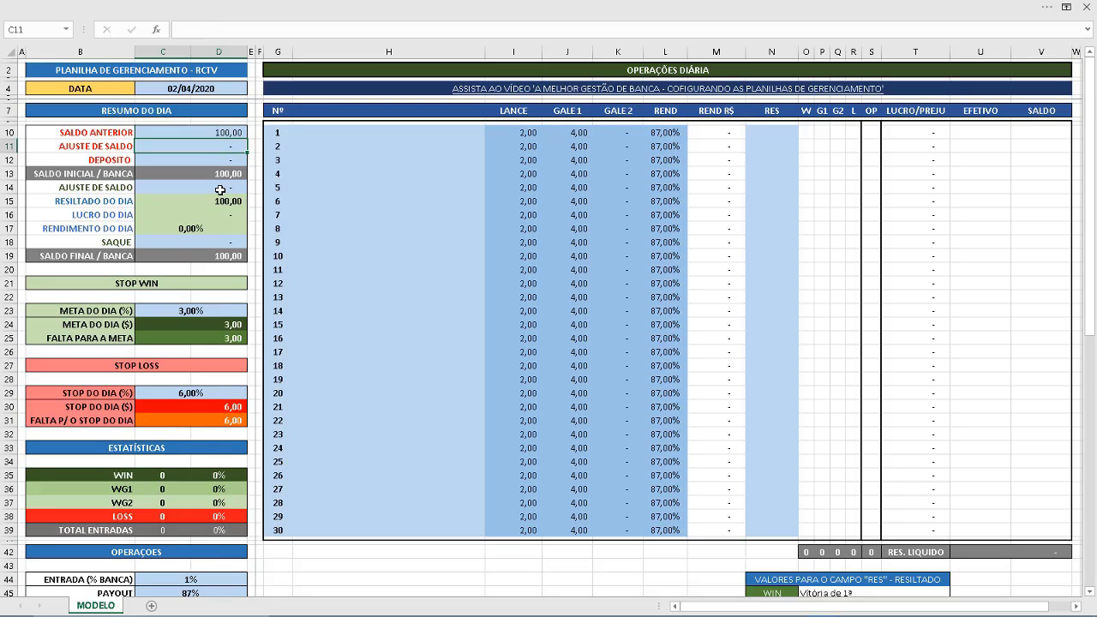
scroll(219, 193, "down", 5)
left_click(199, 363)
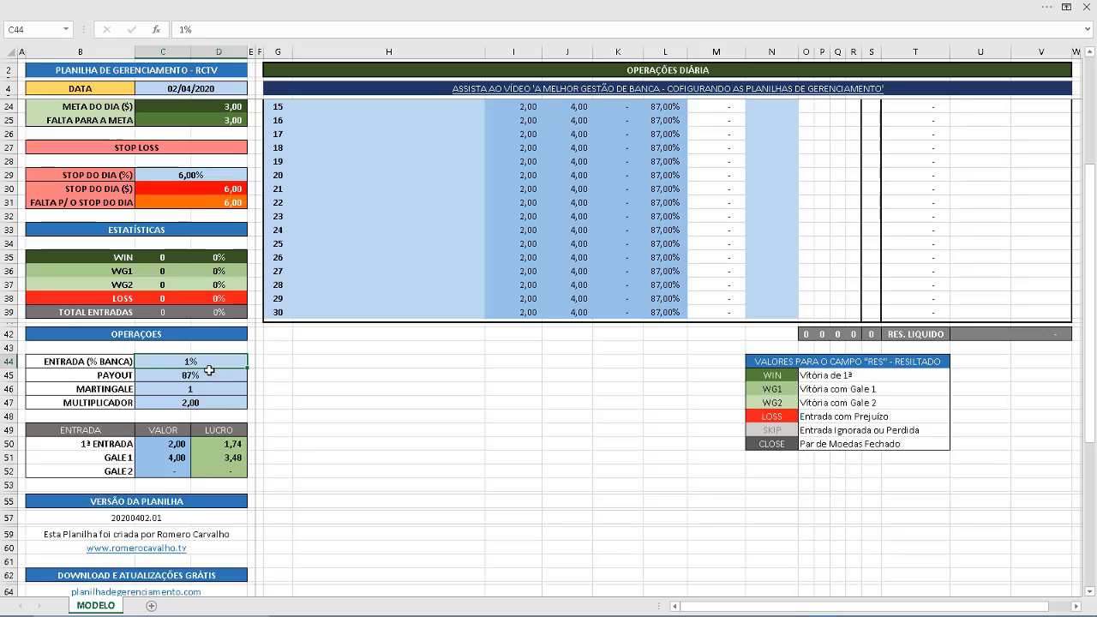
left_click(166, 445)
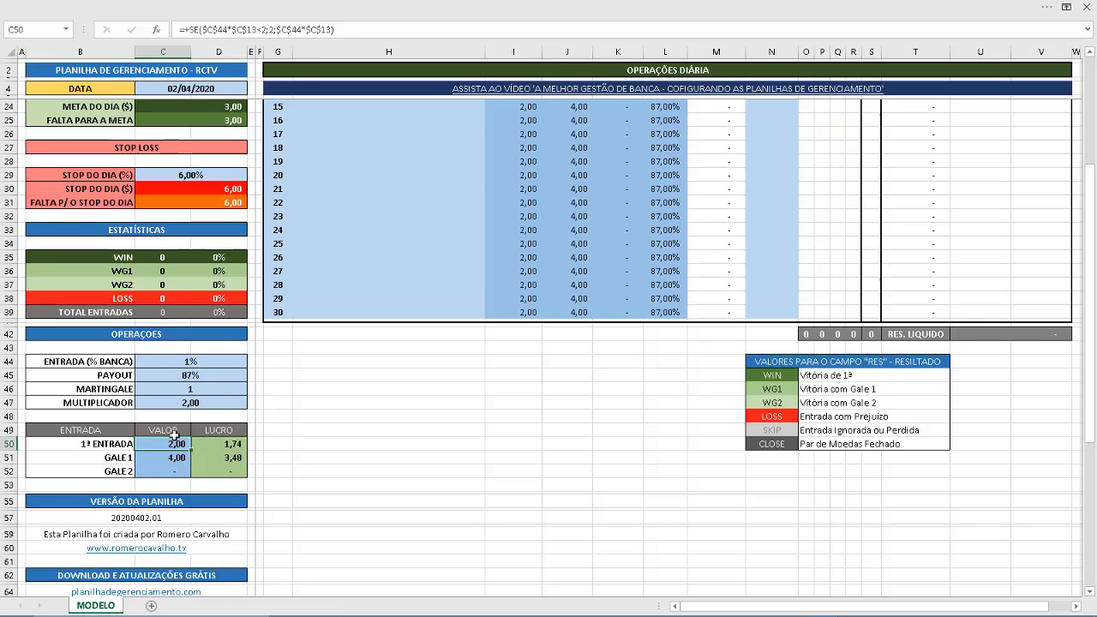
Step: Try 2% and 3% as the Entrada (% Banca) under Operações
left_click(195, 361)
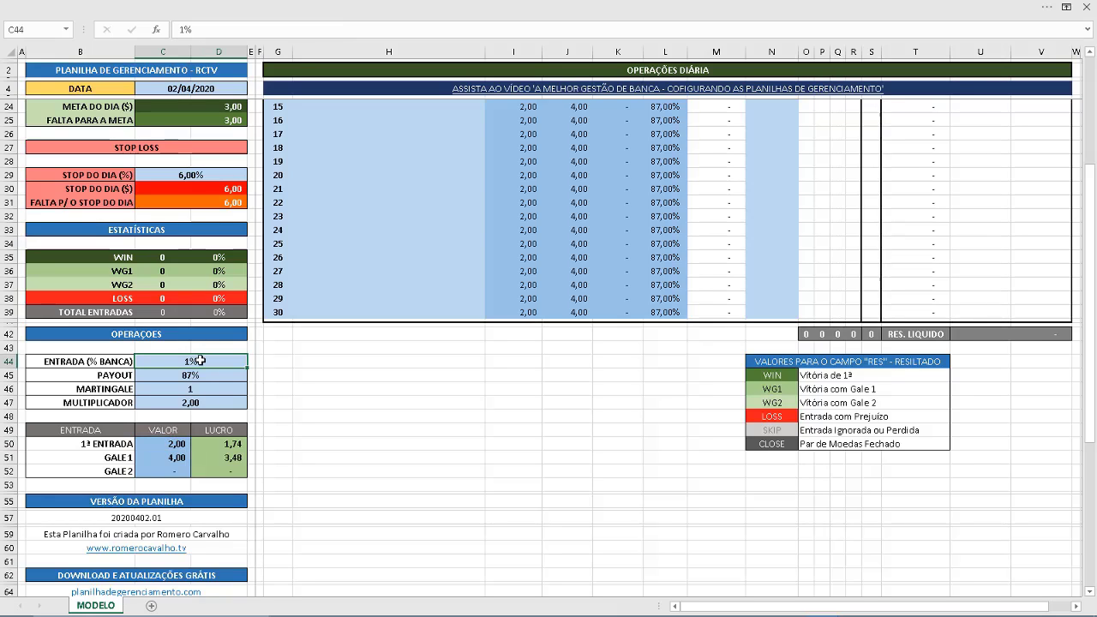
type("2")
key("Return")
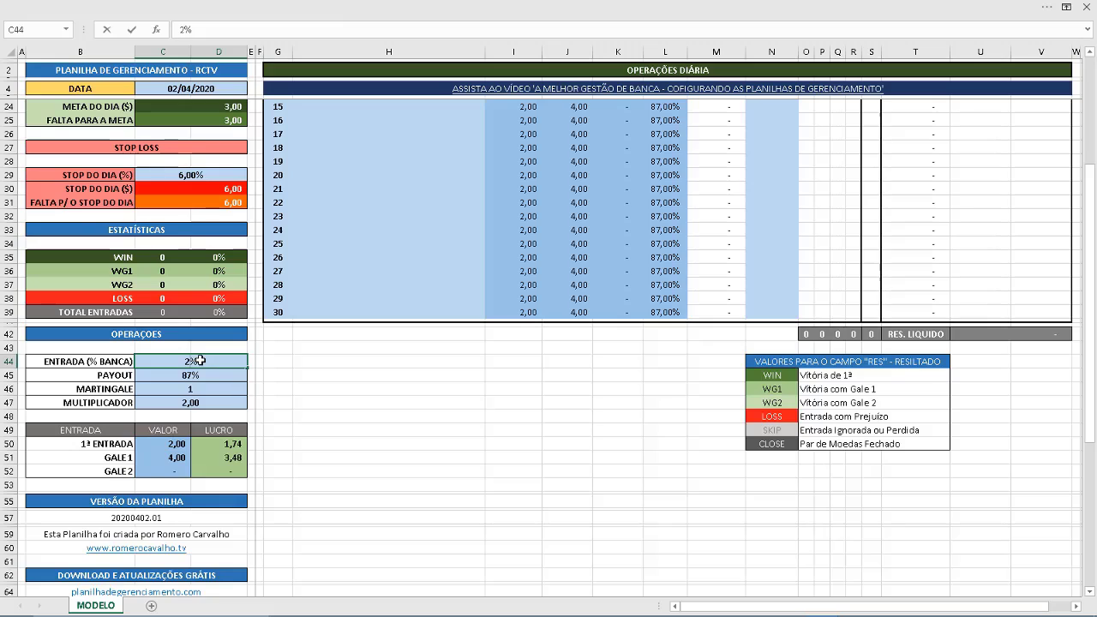
key("Return")
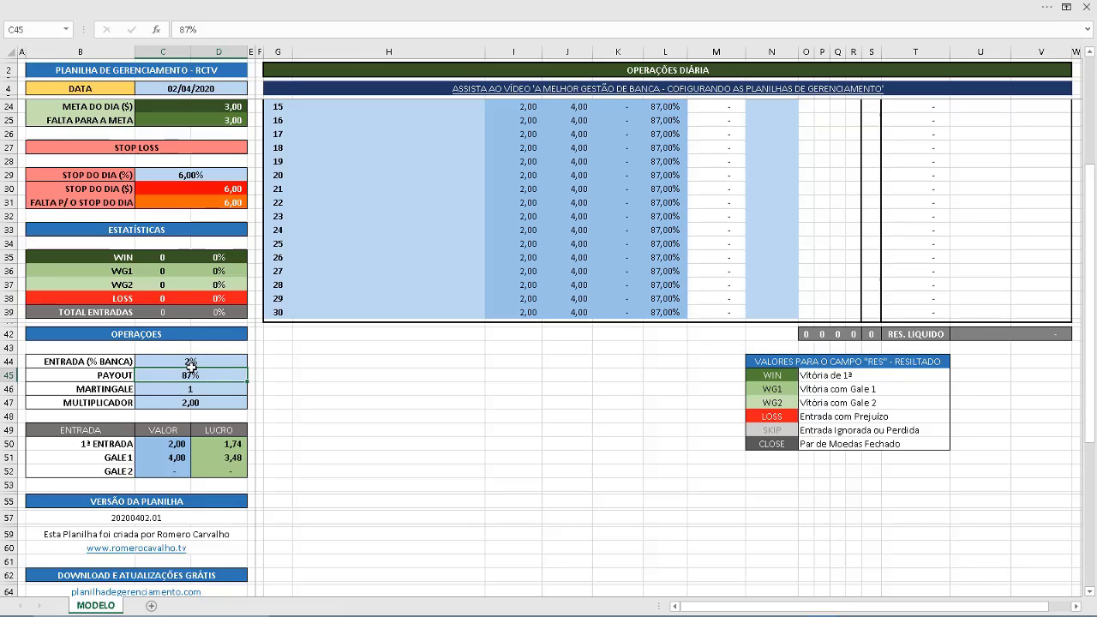
left_click(192, 363)
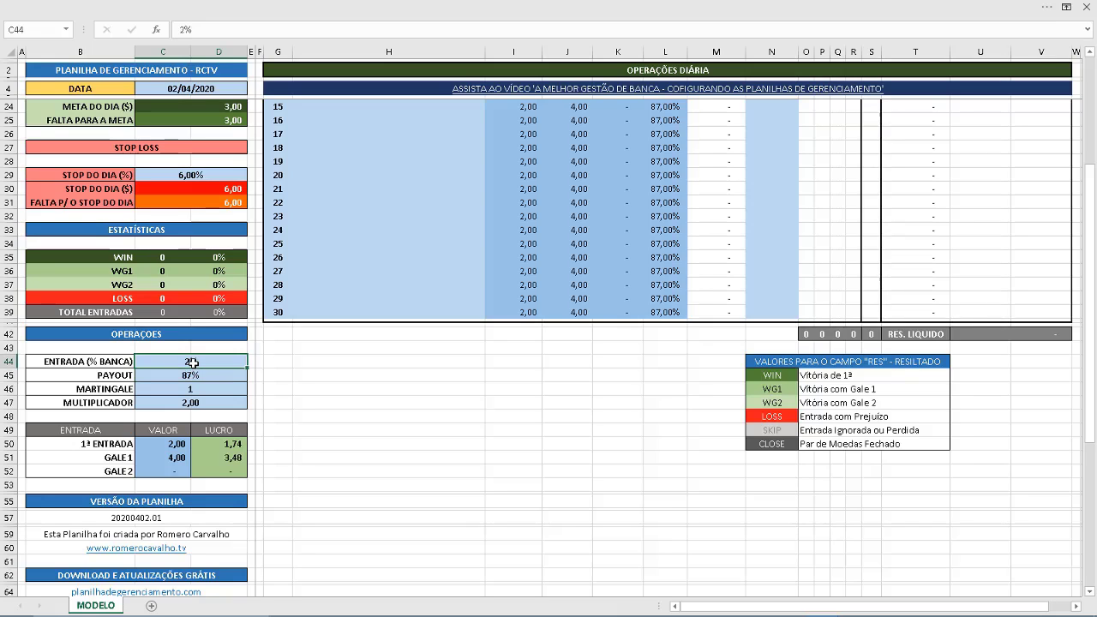
type("3")
key("Return")
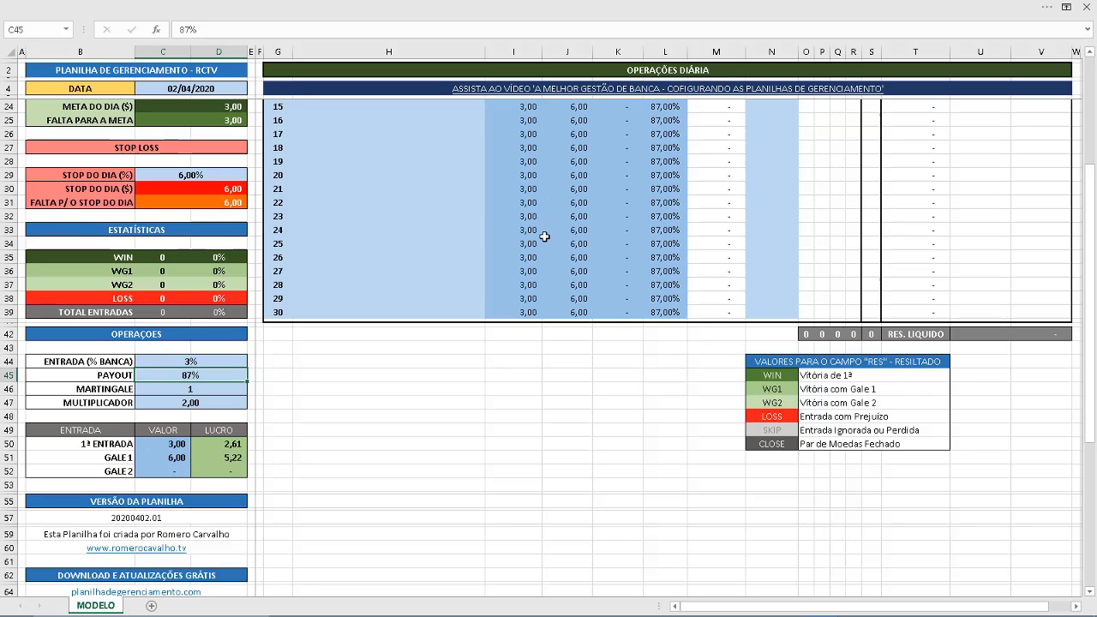
Step: Set the Entrada (% Banca) back to 1% and the Saldo Anterior back to 200
left_click(197, 361)
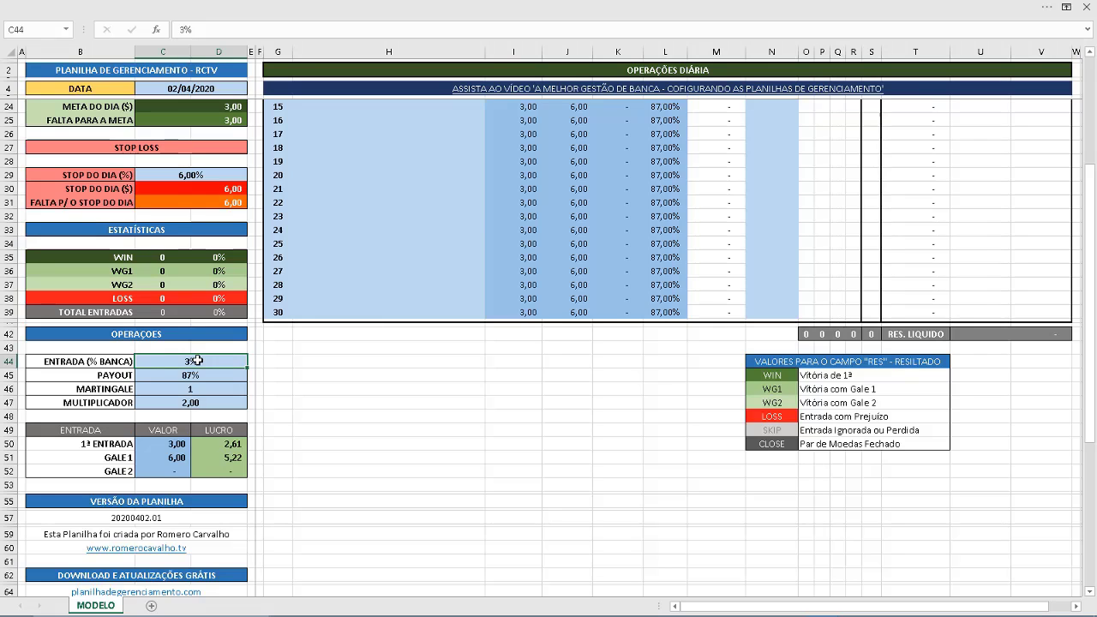
double_click(197, 361)
key("Return")
scroll(197, 283, "up", 6)
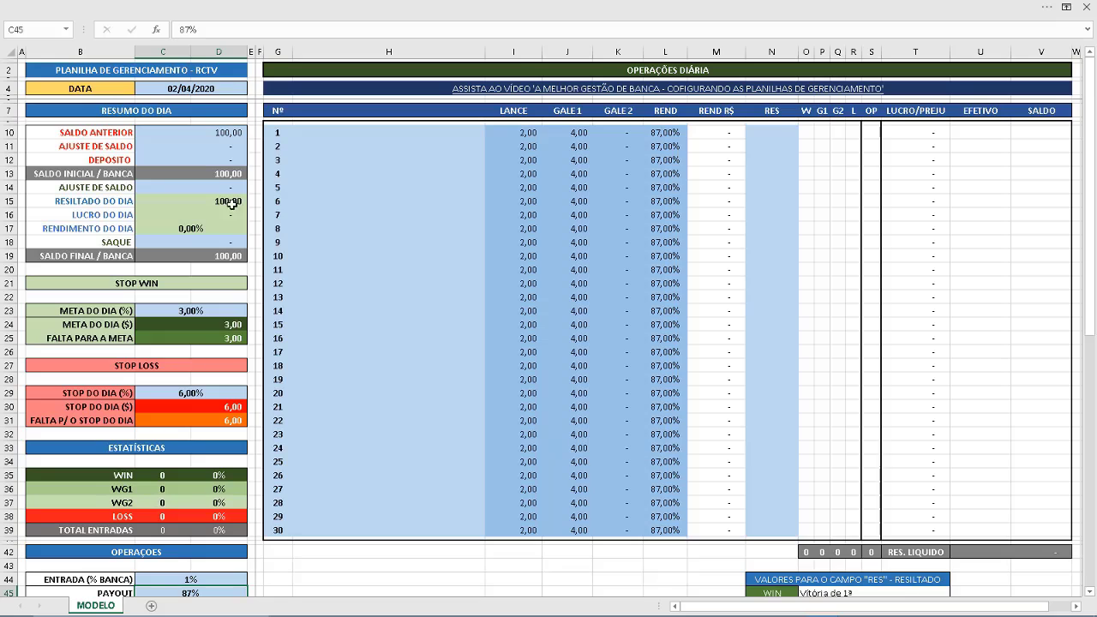
left_click(227, 133)
type("200")
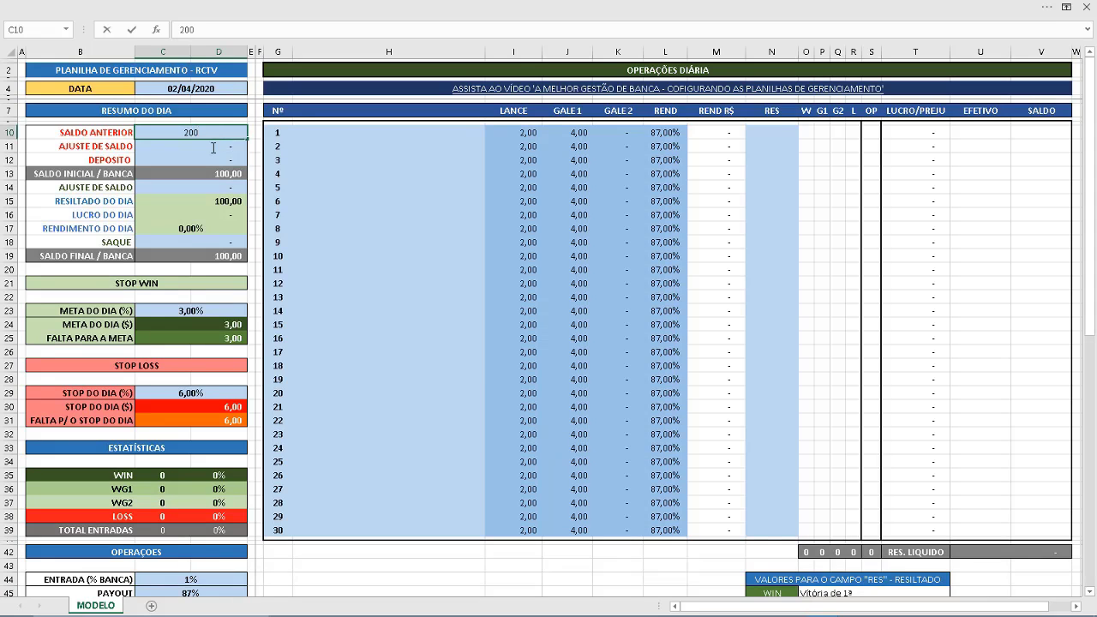
key("Return")
Step: Review the Payout value, set the Martingale to 2 and check the Gale 2 column of the daily operations
scroll(213, 149, "down", 4)
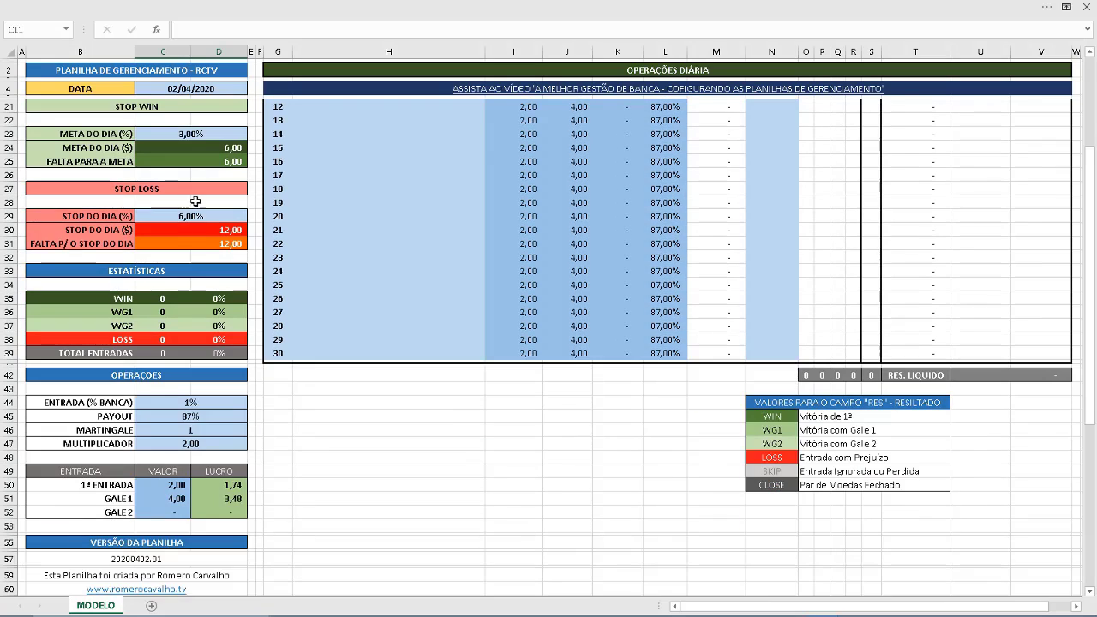
left_click(185, 415)
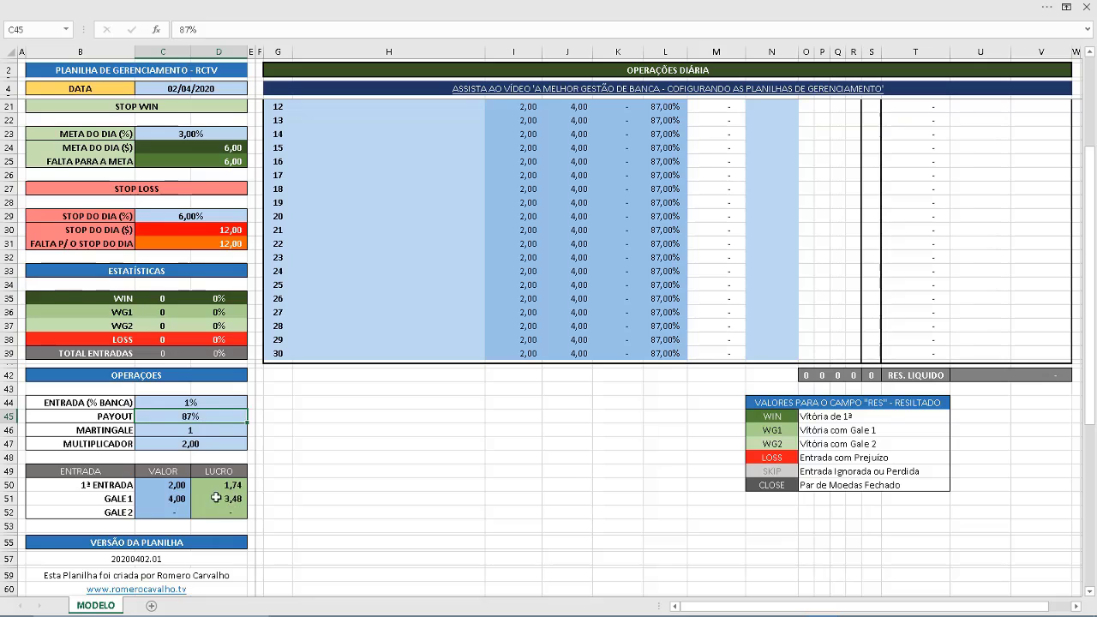
left_click(181, 431)
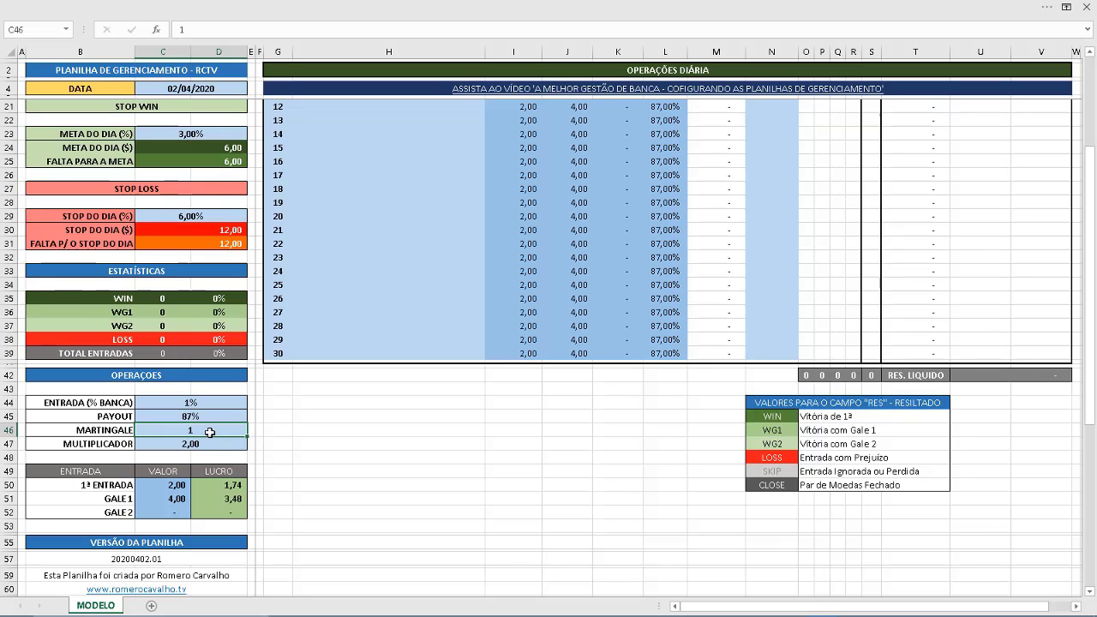
type("2")
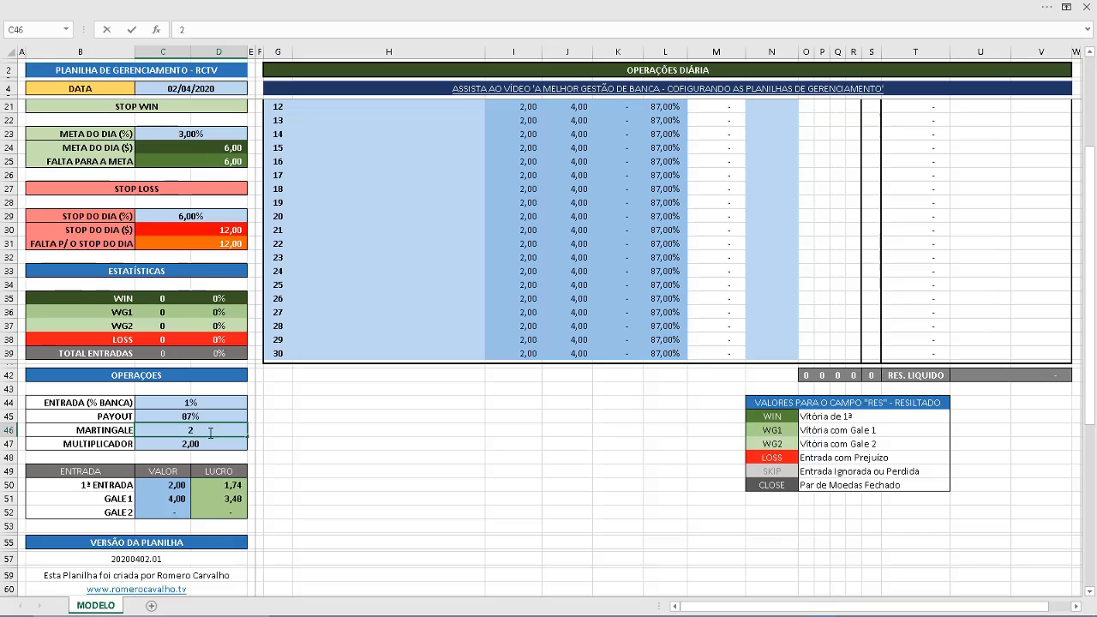
key("Return")
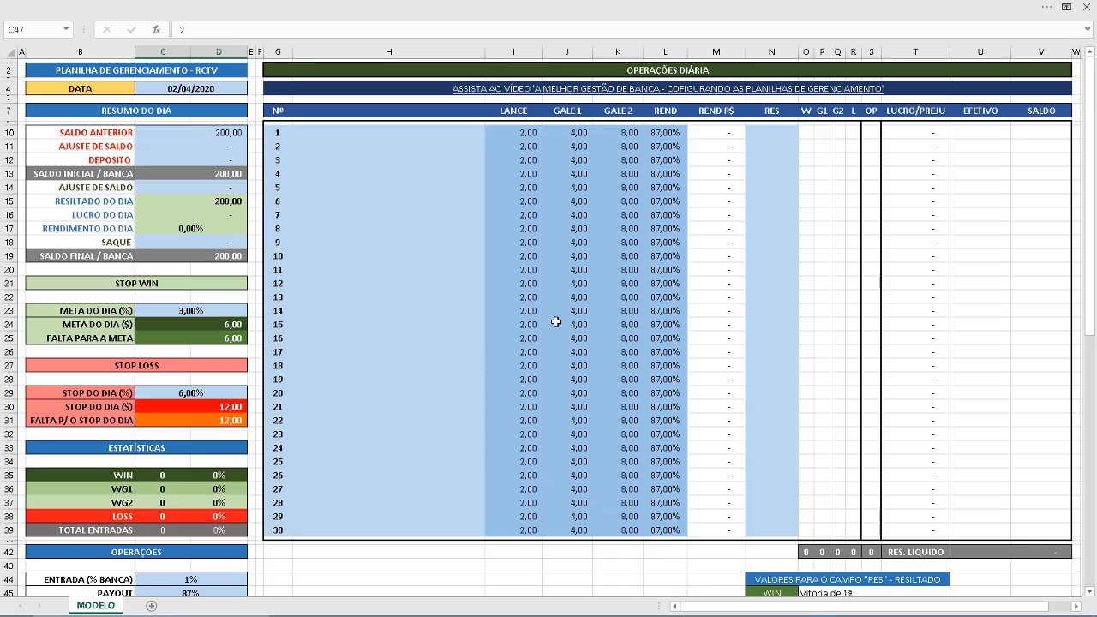
scroll(574, 305, "up", 5)
scroll(623, 139, "down", 6)
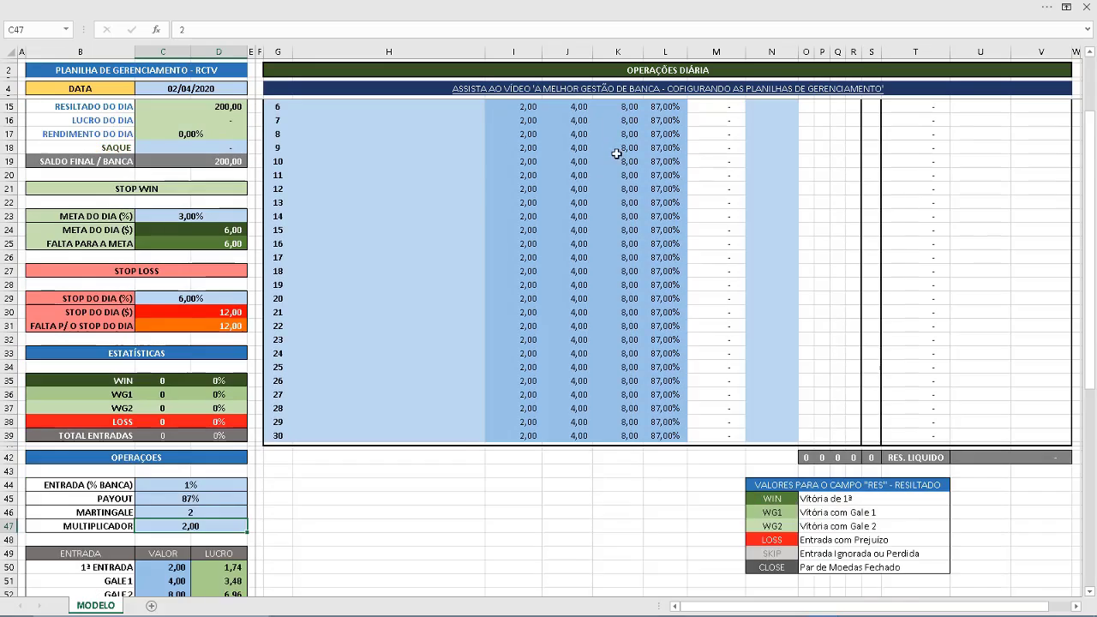
Step: Set the Martingale back to 1 and recheck the Gale 2 column
left_click(212, 388)
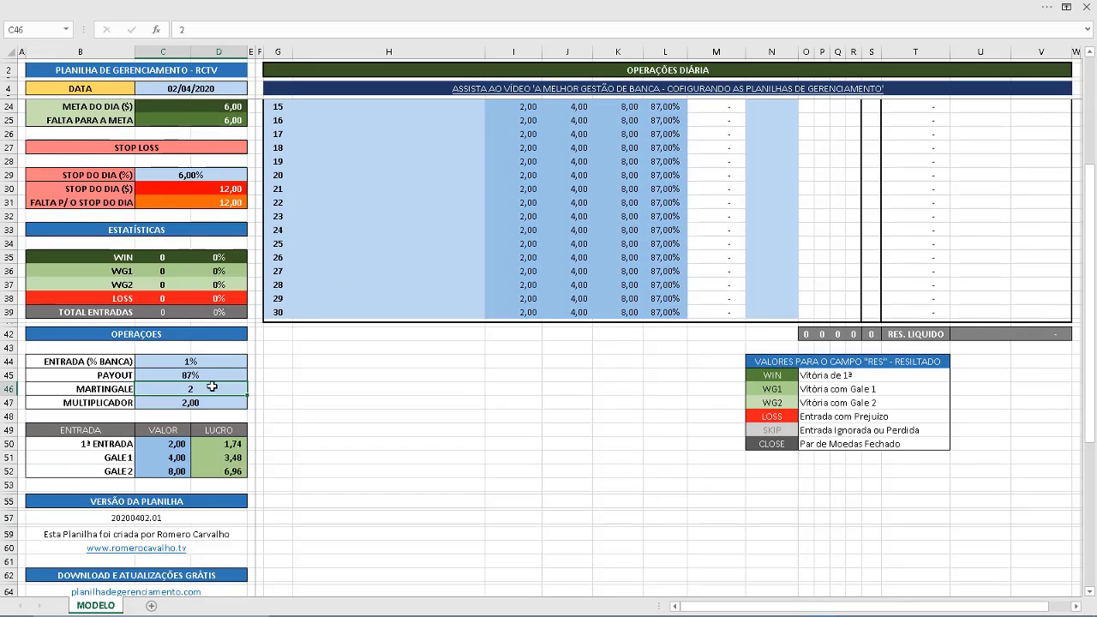
type("1")
key("Return")
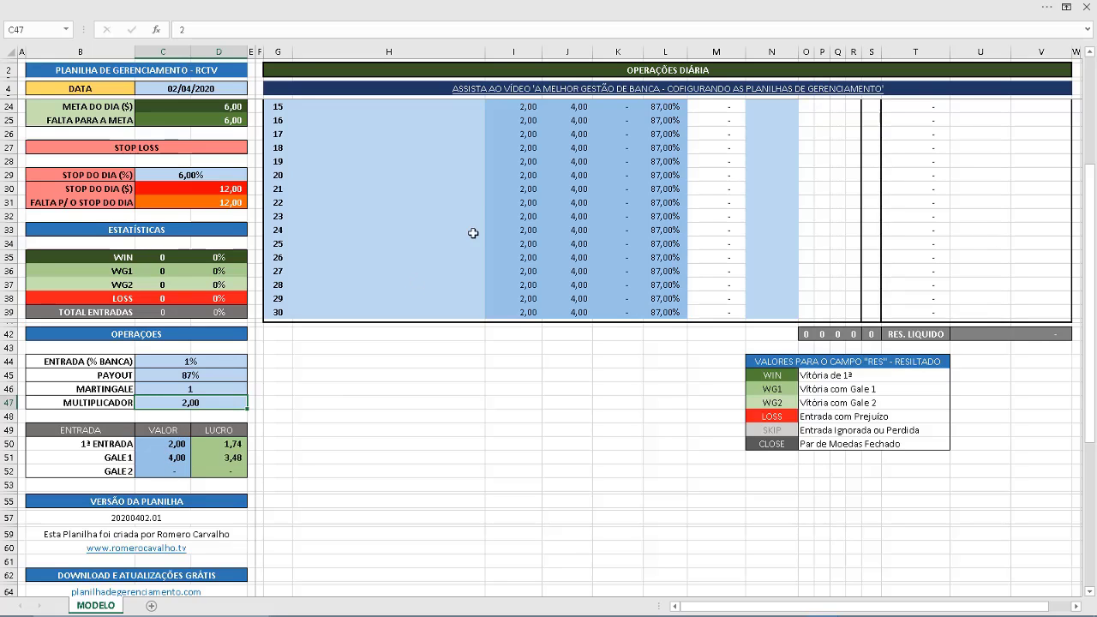
scroll(490, 206, "up", 6)
Step: Examine the version and link sections below Operações, then the first operation's empty cell in column H and its Lance formula
scroll(355, 262, "down", 10)
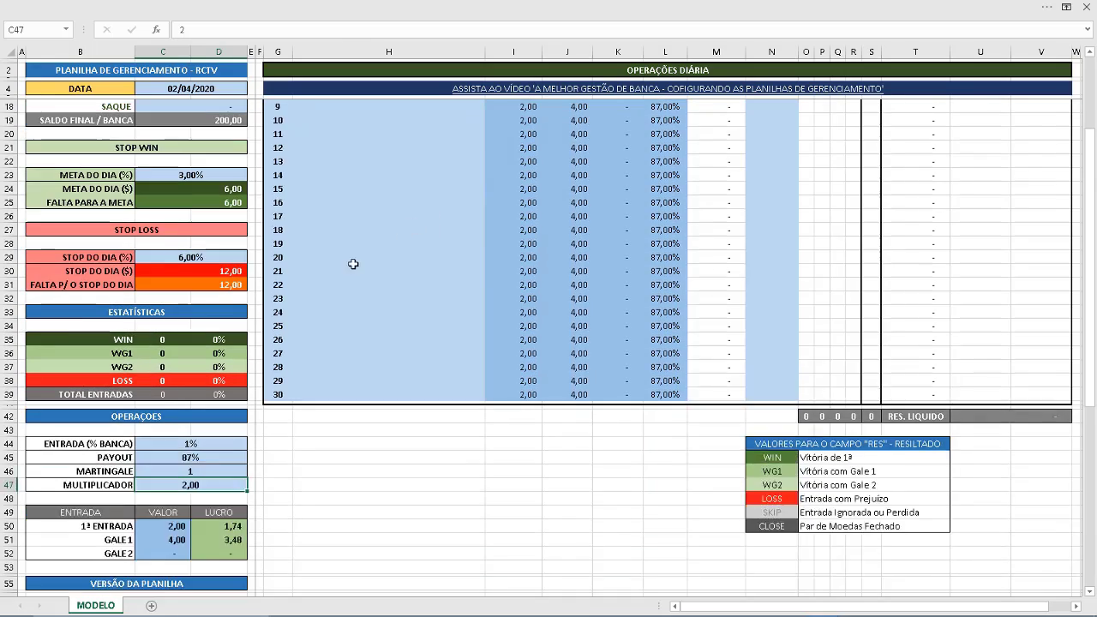
scroll(178, 396, "down", 2)
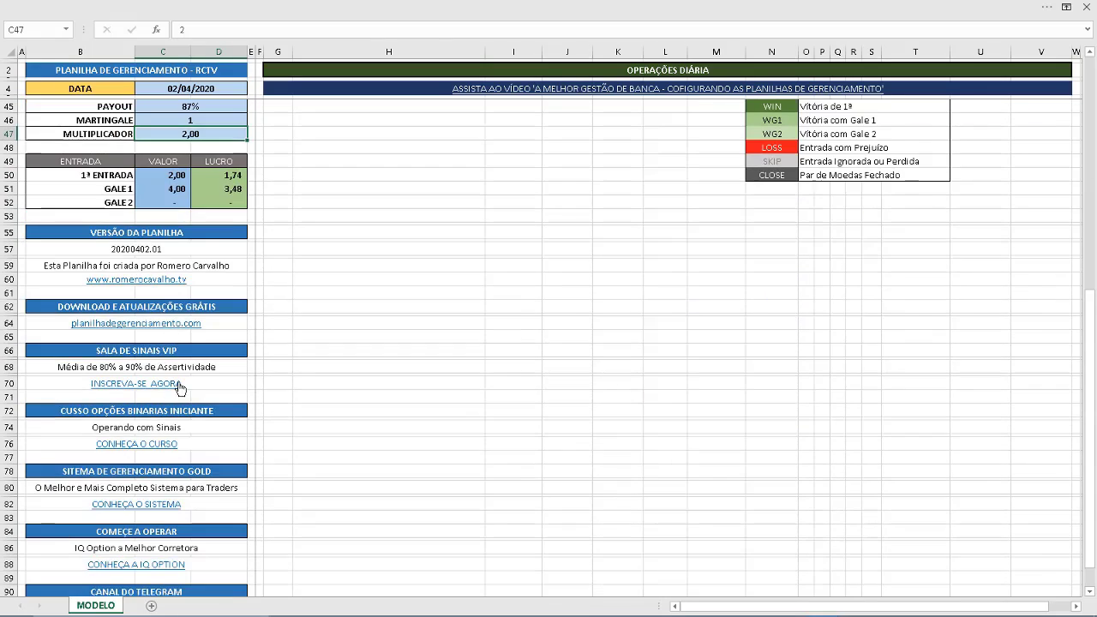
scroll(185, 403, "up", 1)
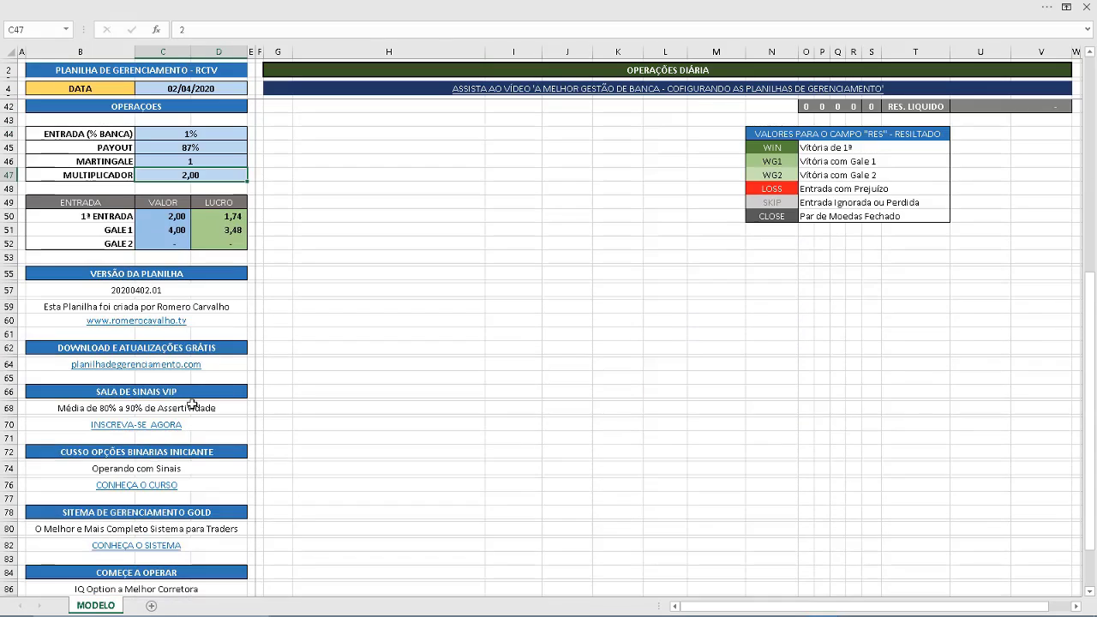
scroll(211, 390, "up", 3)
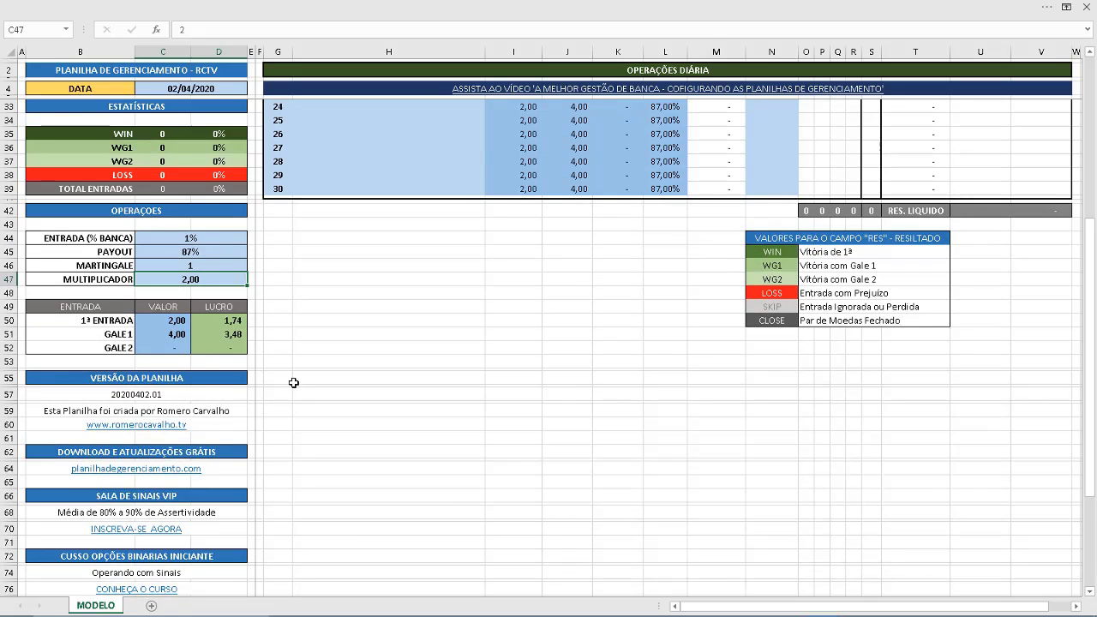
scroll(294, 380, "up", 9)
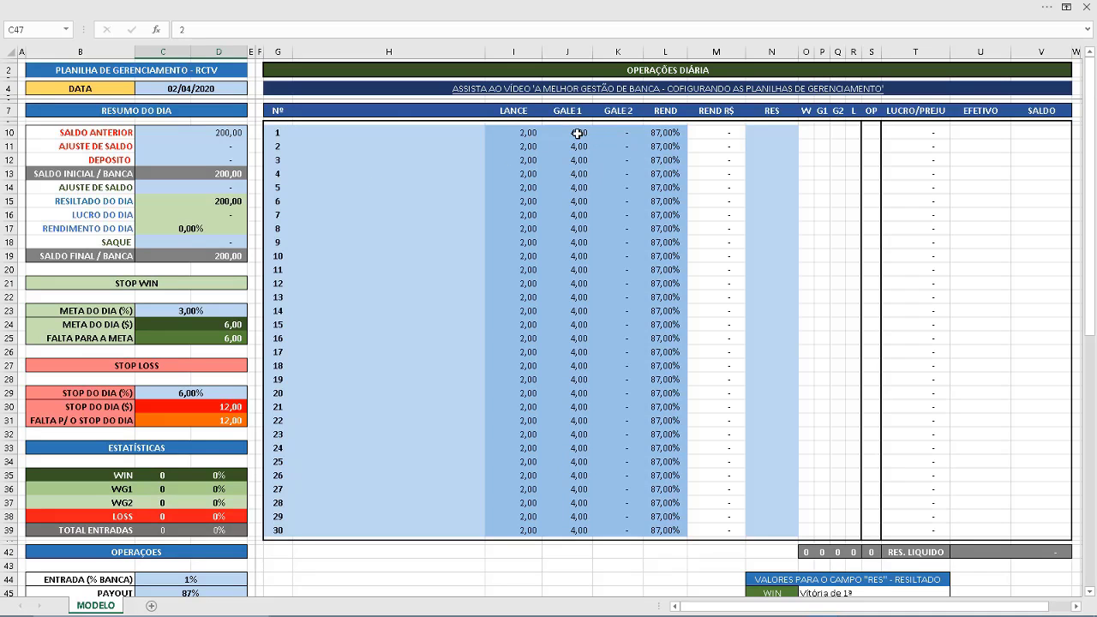
left_click(319, 134)
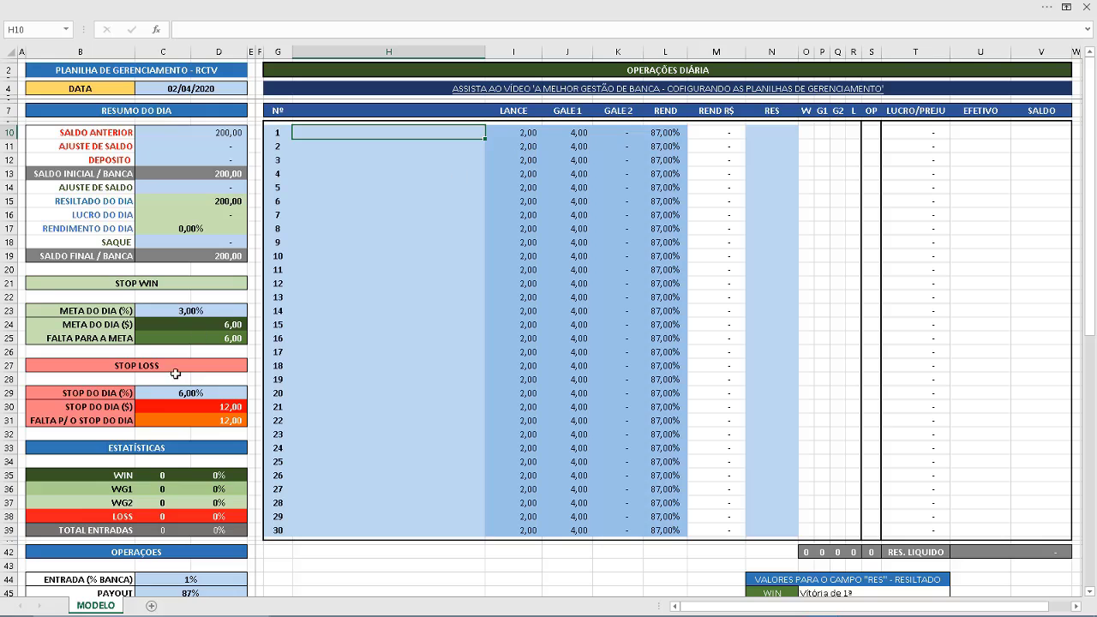
scroll(175, 380, "down", 3)
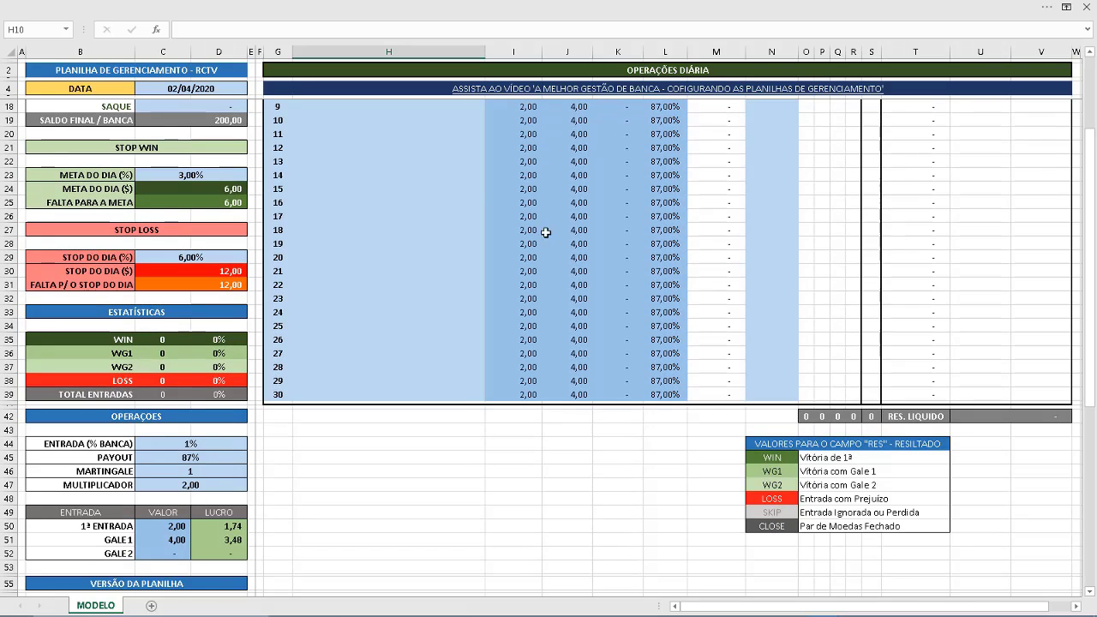
scroll(546, 234, "up", 3)
mouse_move(532, 107)
left_mouse_down()
mouse_move(557, 146)
mouse_move(595, 321)
mouse_move(668, 510)
mouse_move(574, 184)
mouse_move(536, 113)
left_mouse_up()
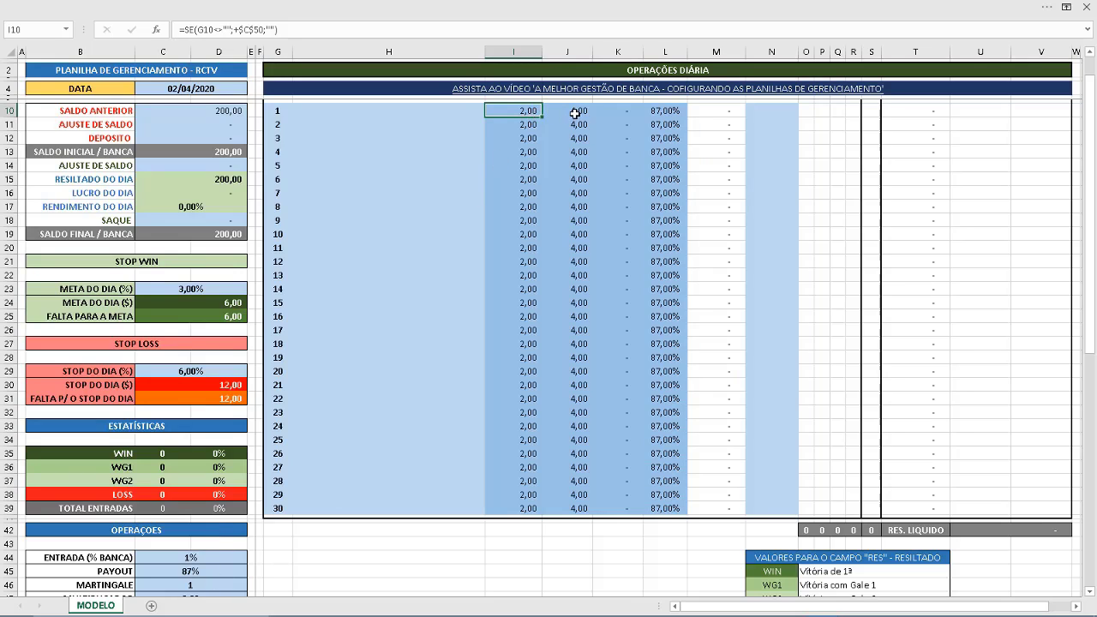
Step: Replace the Lance formula of the first daily operation with a fixed value of 3
left_click(536, 127)
scroll(547, 132, "up", 1)
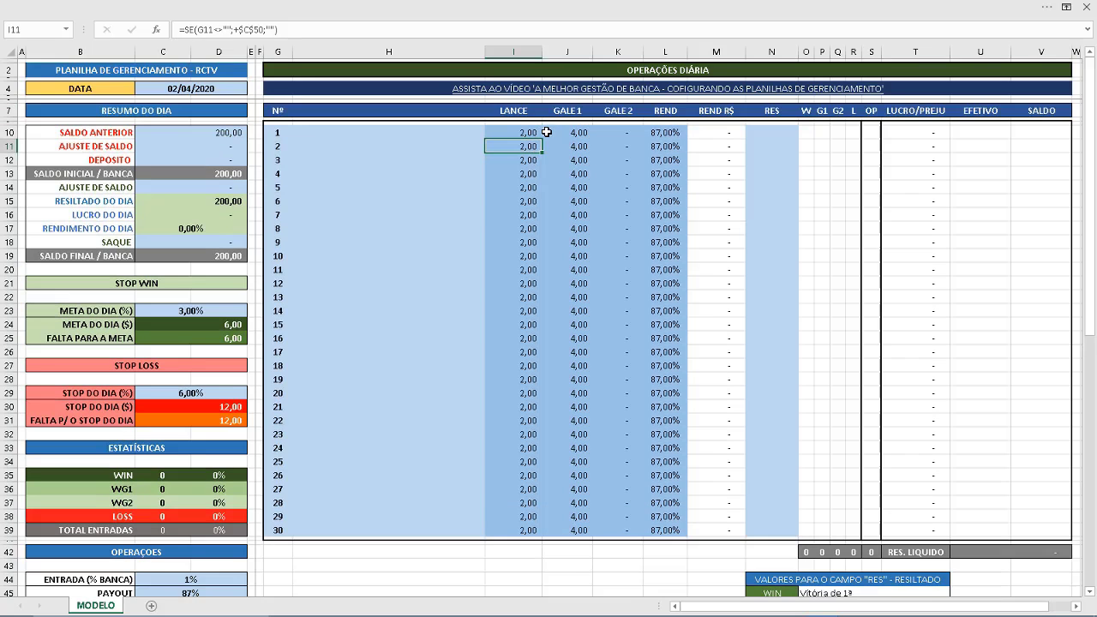
left_click(513, 131)
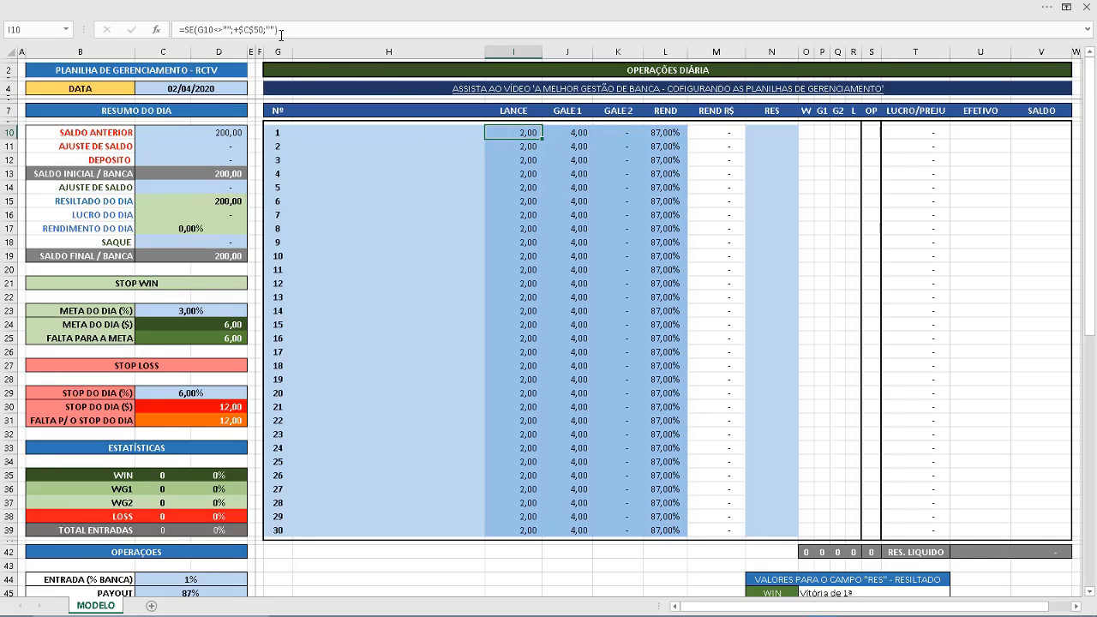
double_click(531, 134)
key("BackSpace")
key("BackSpace")
key("BackSpace")
key("BackSpace")
key("BackSpace")
key("BackSpace")
key("BackSpace")
key("BackSpace")
key("BackSpace")
key("BackSpace")
key("BackSpace")
key("BackSpace")
key("BackSpace")
key("BackSpace")
key("BackSpace")
key("BackSpace")
key("BackSpace")
key("BackSpace")
key("BackSpace")
key("BackSpace")
type("3")
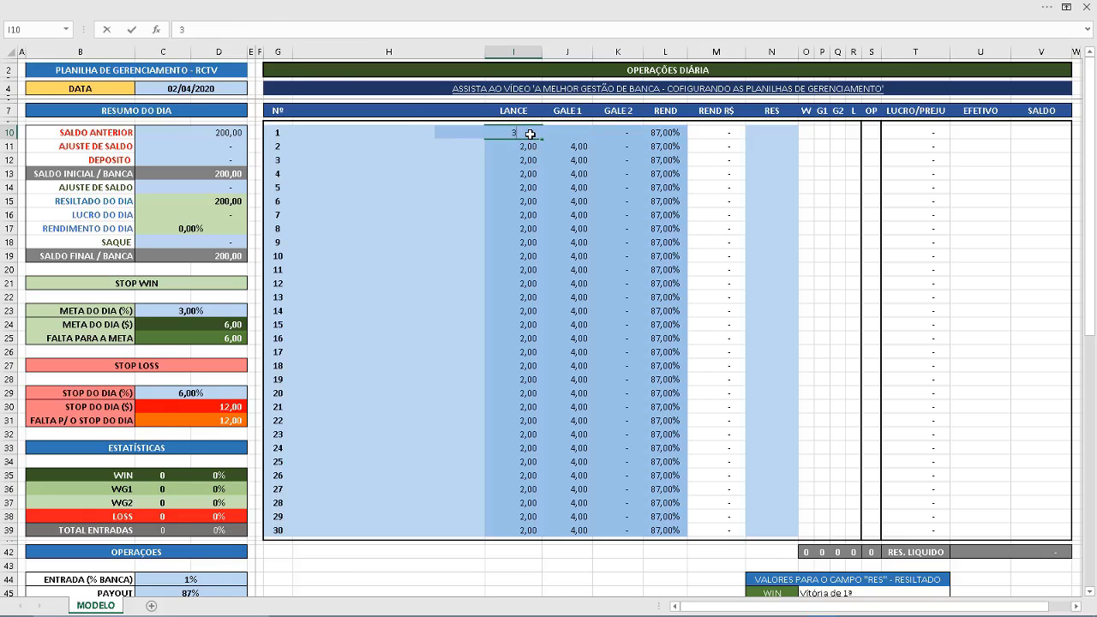
key("Return")
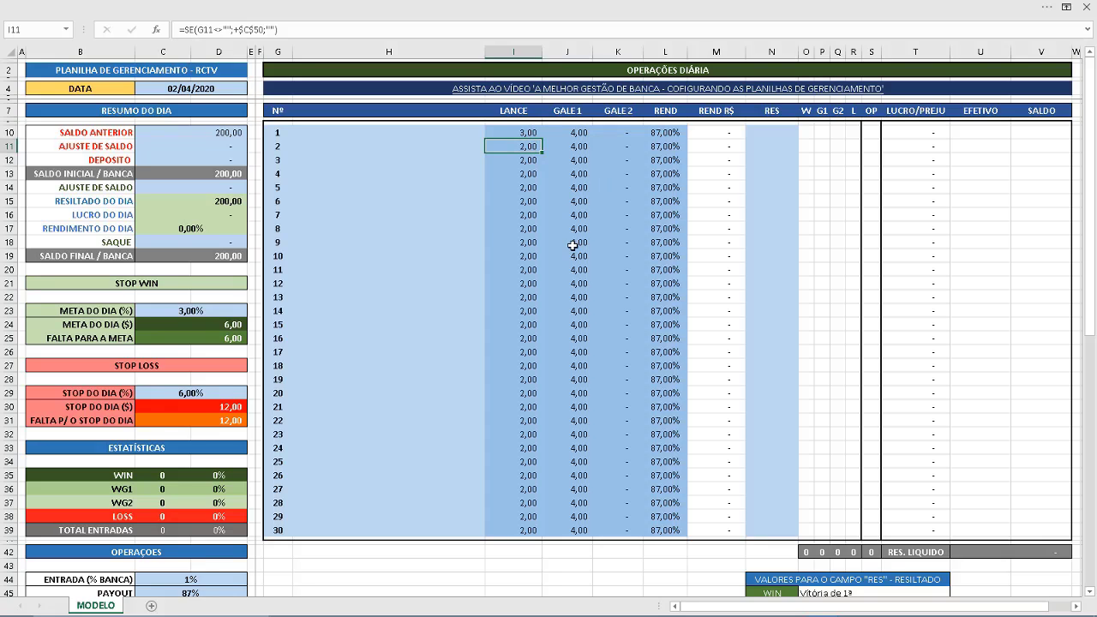
Step: Restore the first operation's Lance formula by copying it from the second operation's Lance cell
key("ctrl+c")
key("Up")
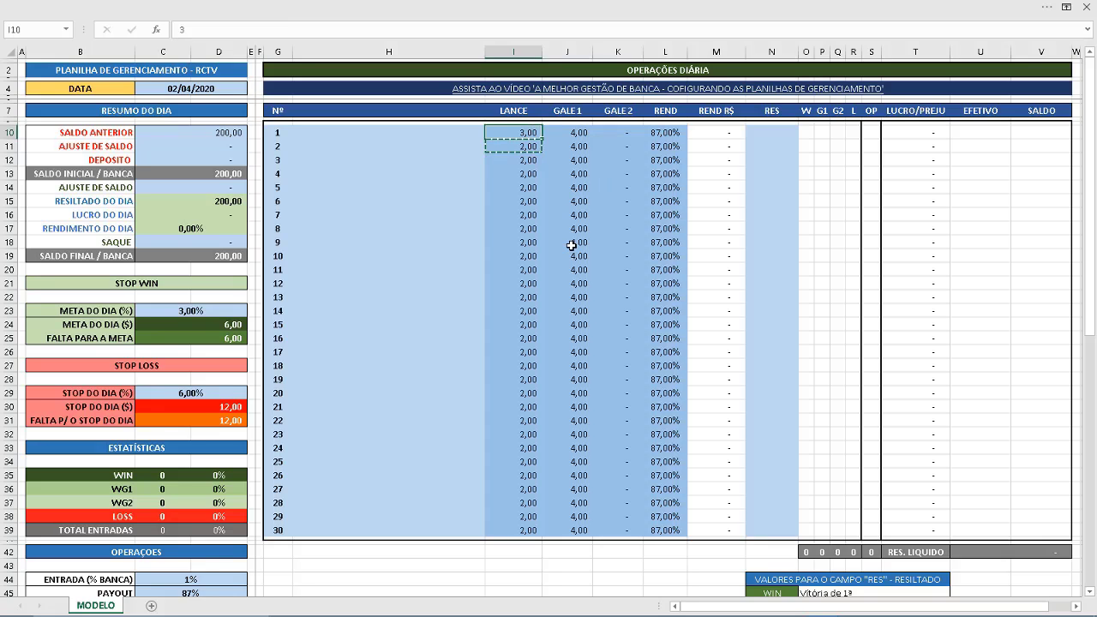
key("Return")
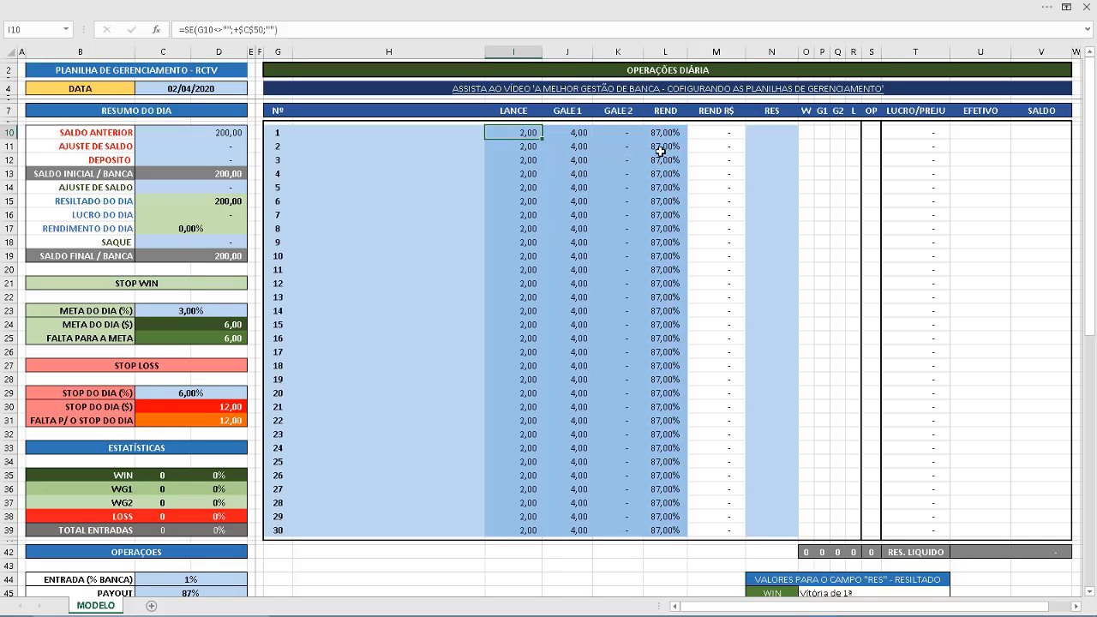
Step: Set the Rend of operation 5 to 80% and copy it to operations 6 through 8
left_click(655, 185)
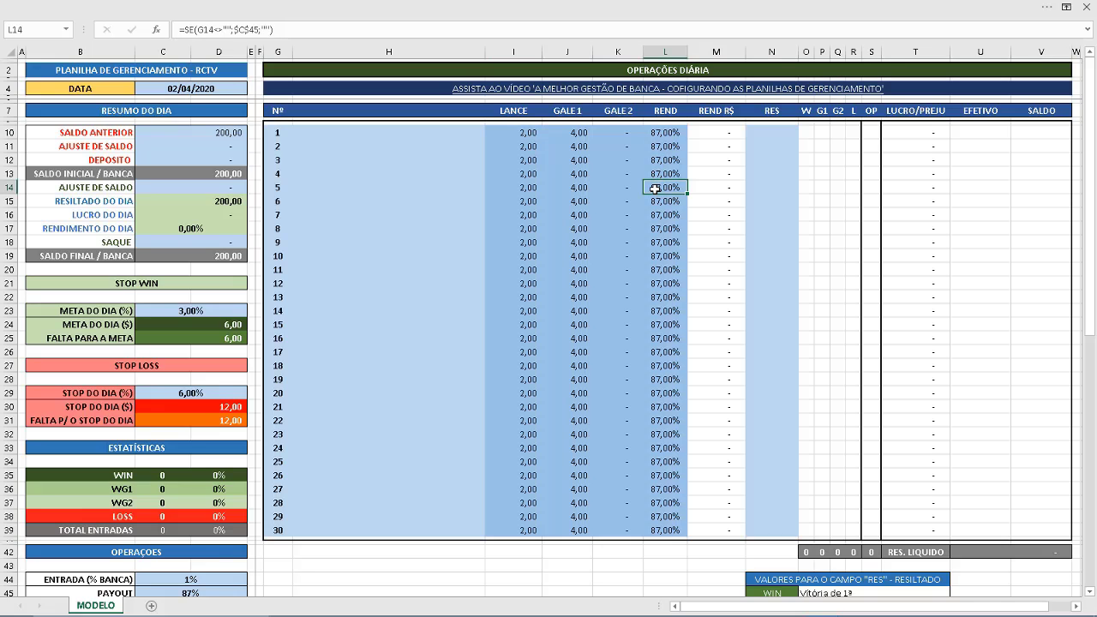
scroll(292, 451, "down", 1)
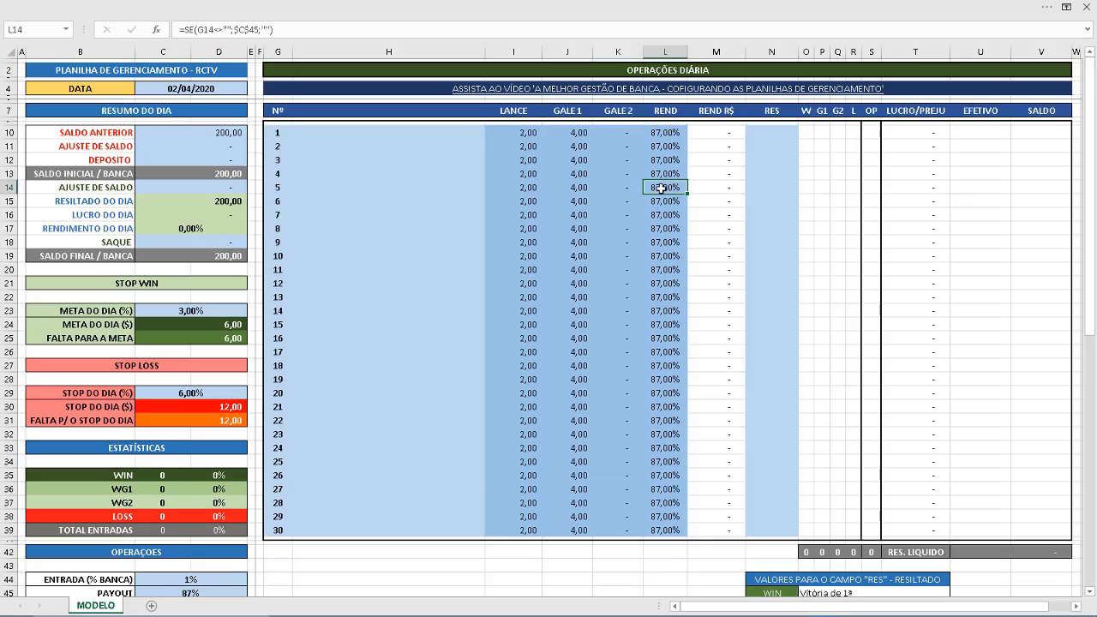
scroll(669, 180, "up", 1)
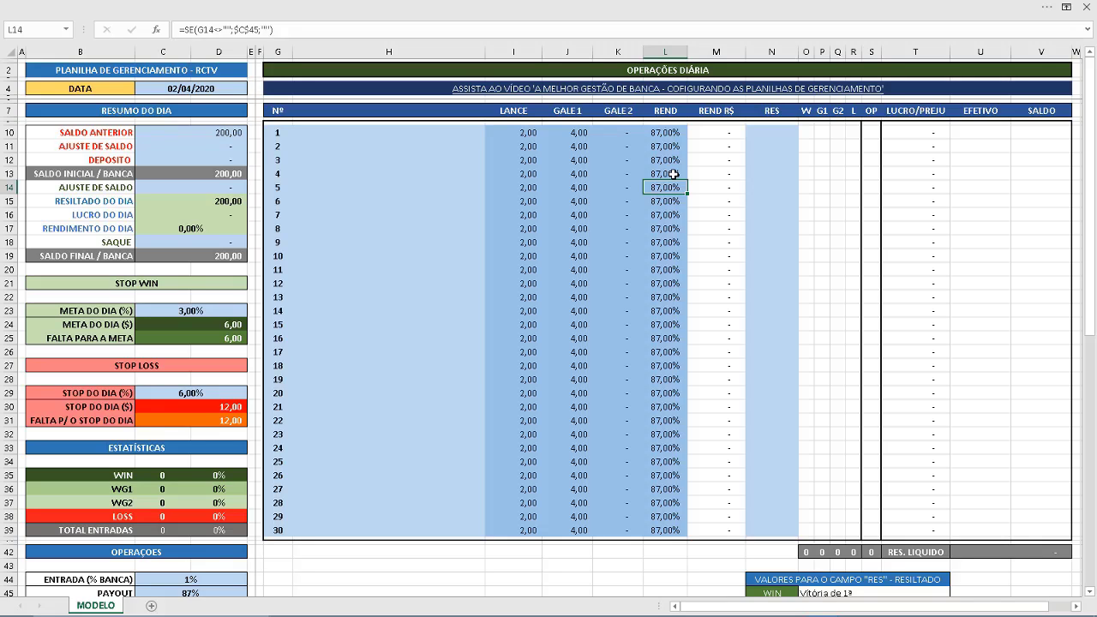
type("80")
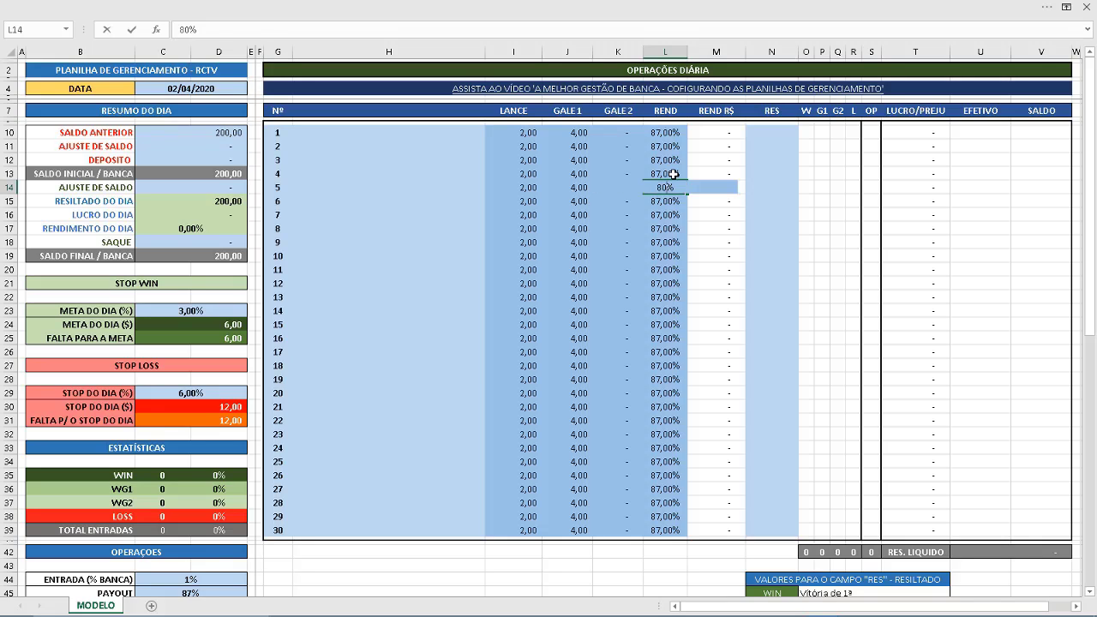
key("Return")
key("Up")
key("ctrl+c")
key("Down")
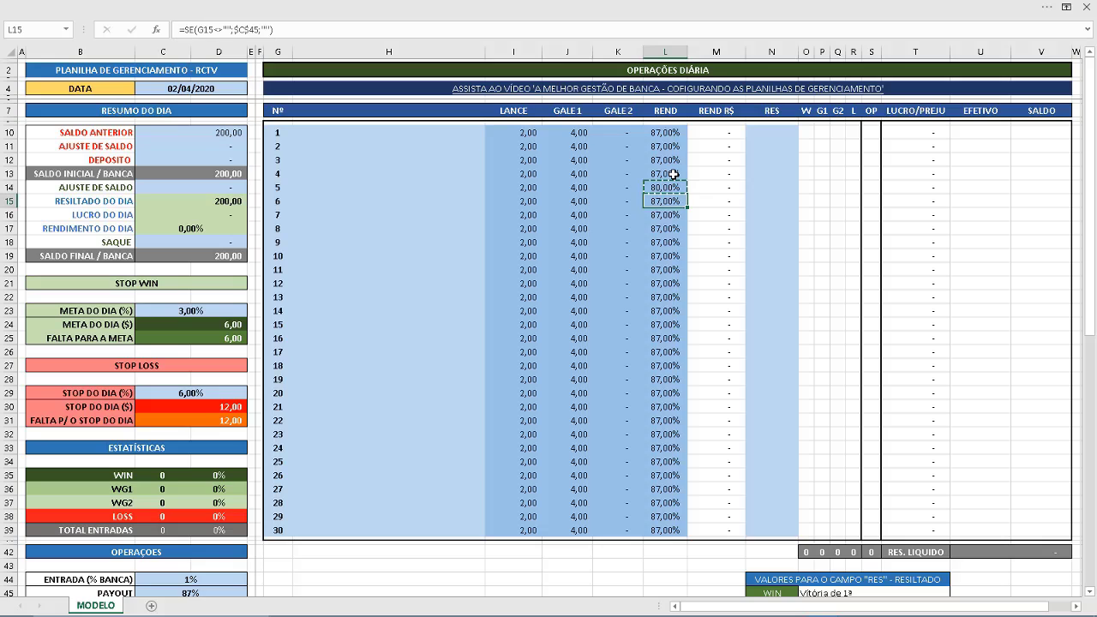
key("shift+Down")
key("shift+Down")
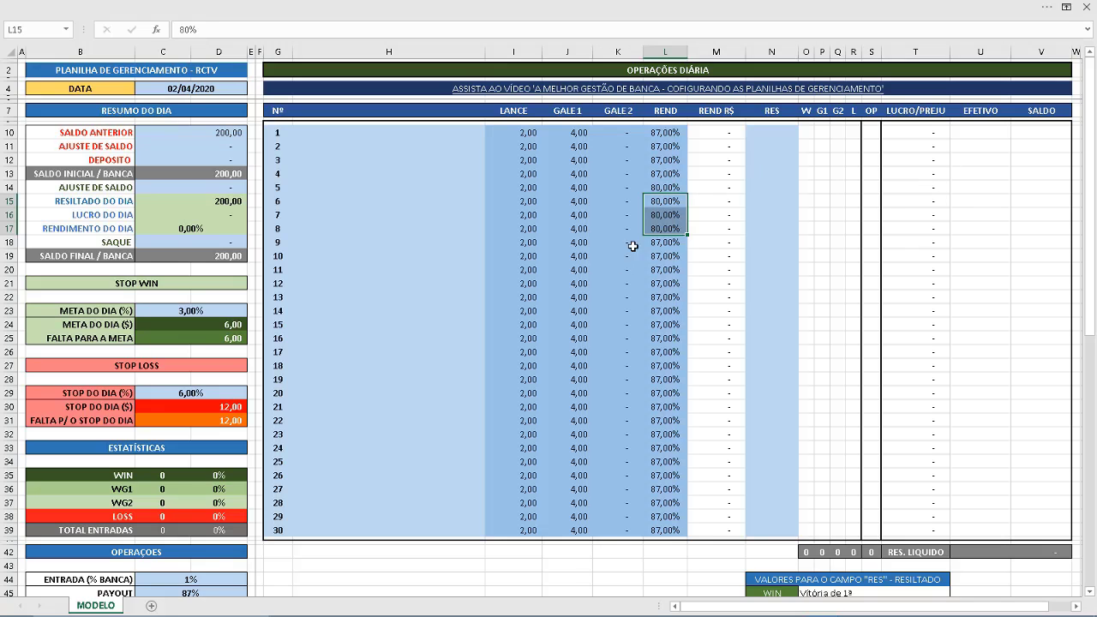
Step: Check the Payout setting and undo the 80% Rend entries in operations 5 through 8
scroll(162, 433, "down", 3)
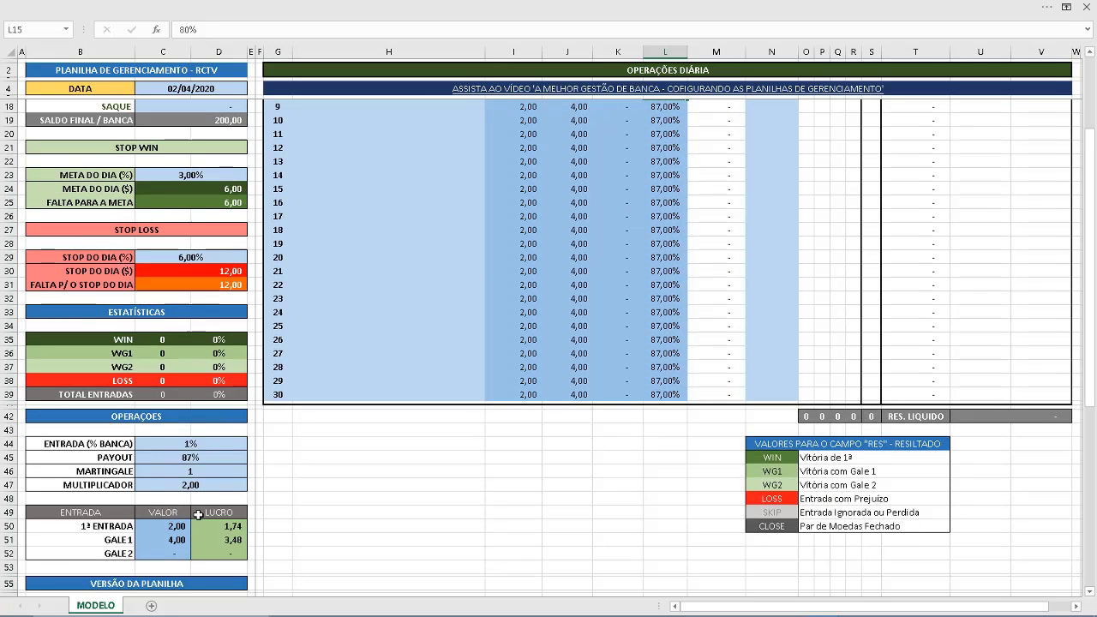
left_click(207, 460)
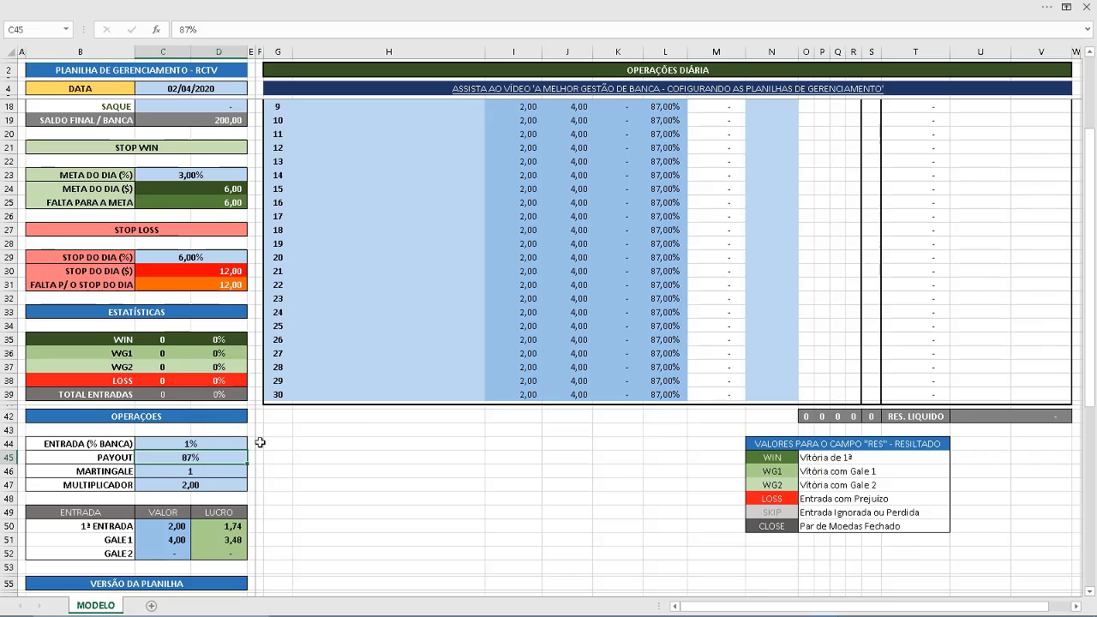
scroll(485, 223, "up", 3)
key("ctrl+z")
key("ctrl+z")
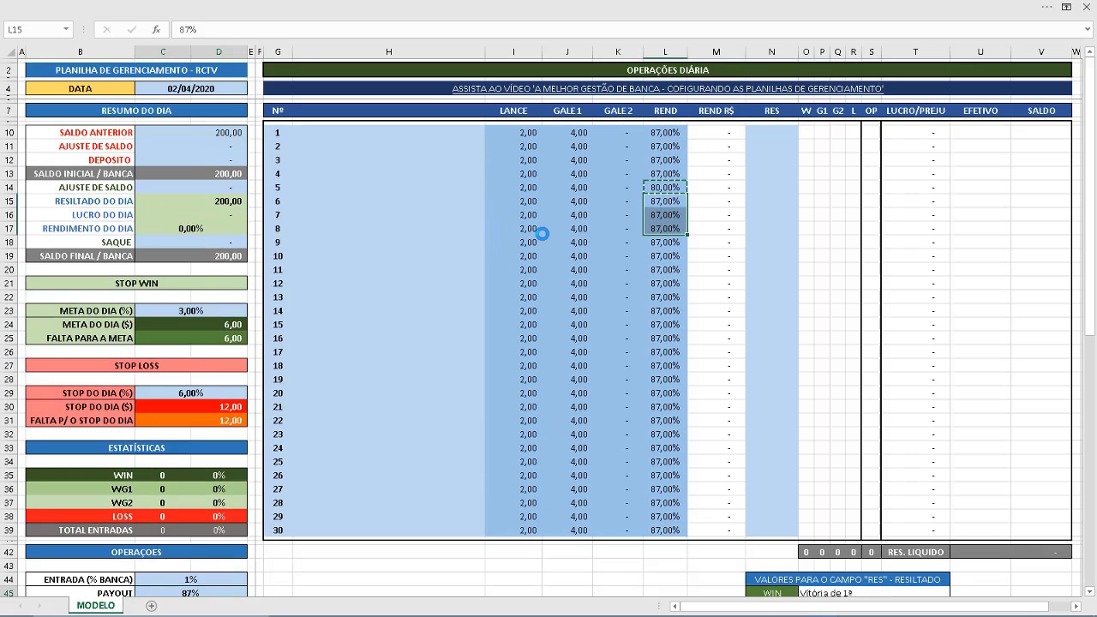
Step: Set the Payout to 86% in the Operações section and check the Rend column of the daily operations
scroll(446, 284, "down", 4)
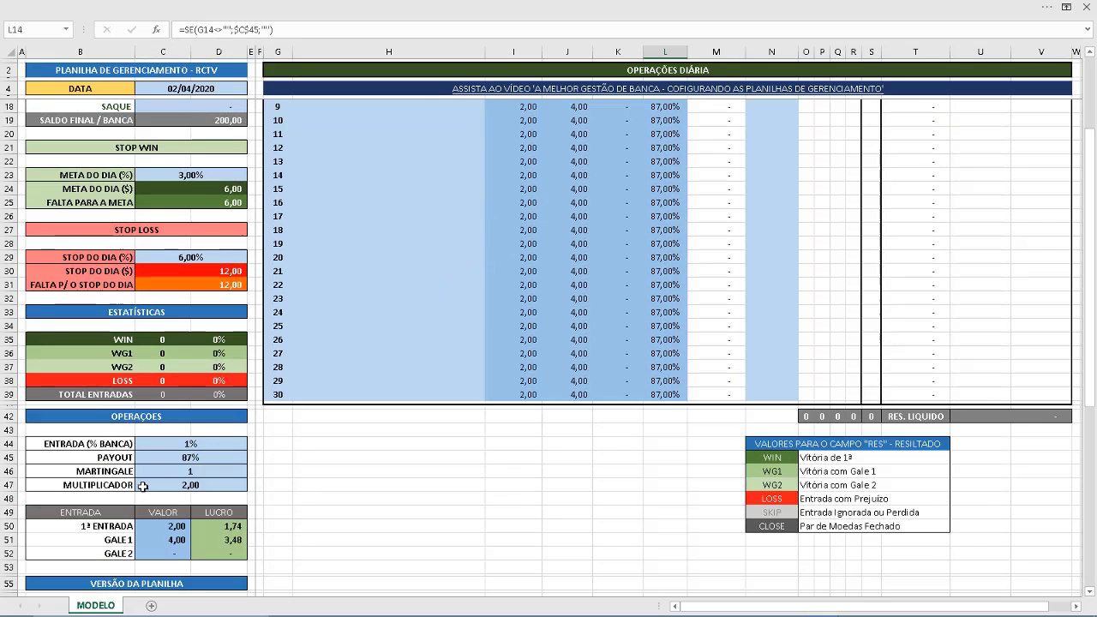
left_click(196, 457)
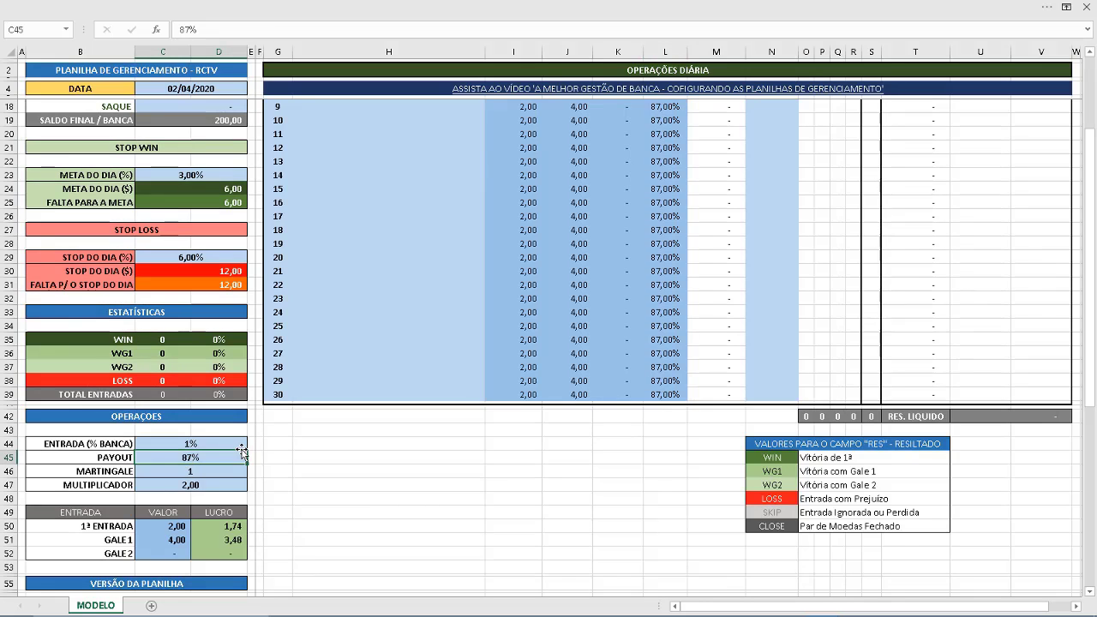
type("86")
key("Return")
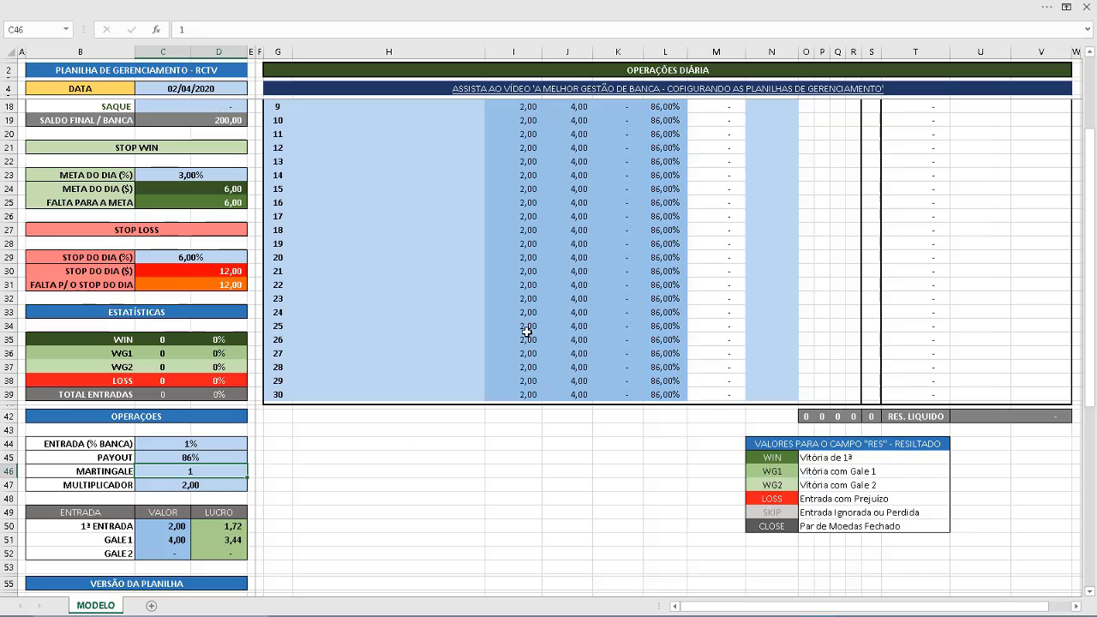
scroll(525, 330, "up", 3)
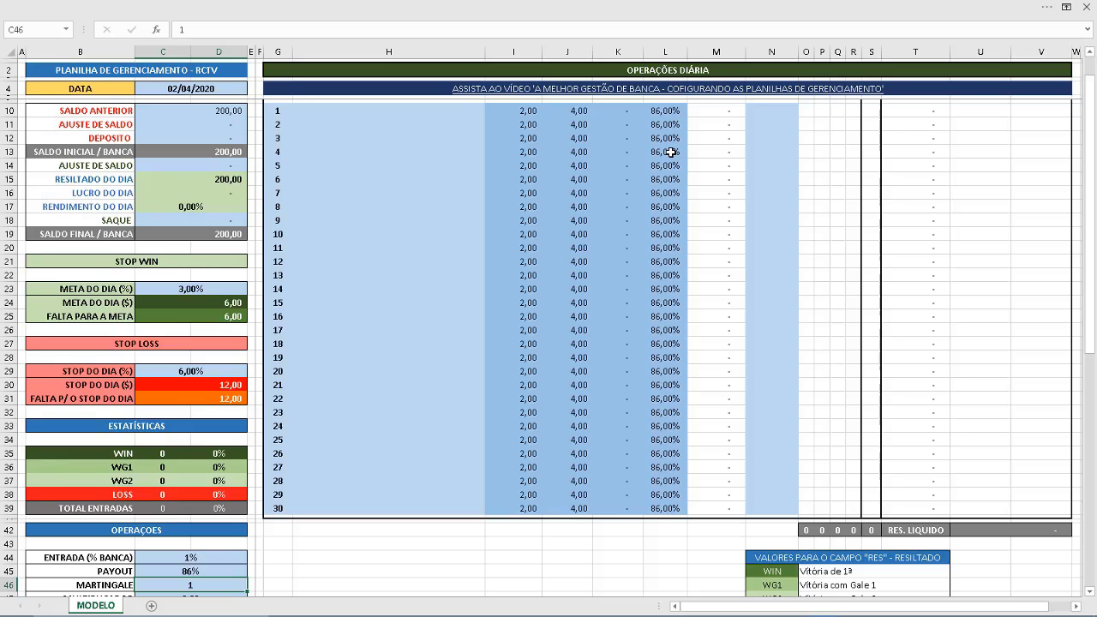
Step: Set the Payout back to 87% and check the Rend formula of operation 7
scroll(266, 463, "down", 1)
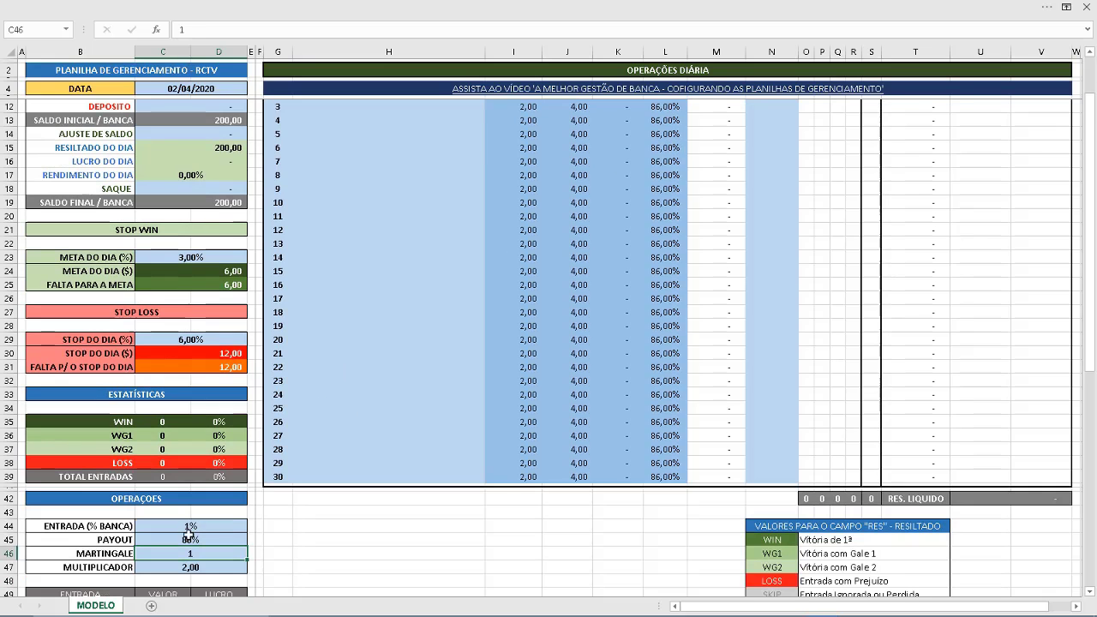
left_click(188, 537)
type("87")
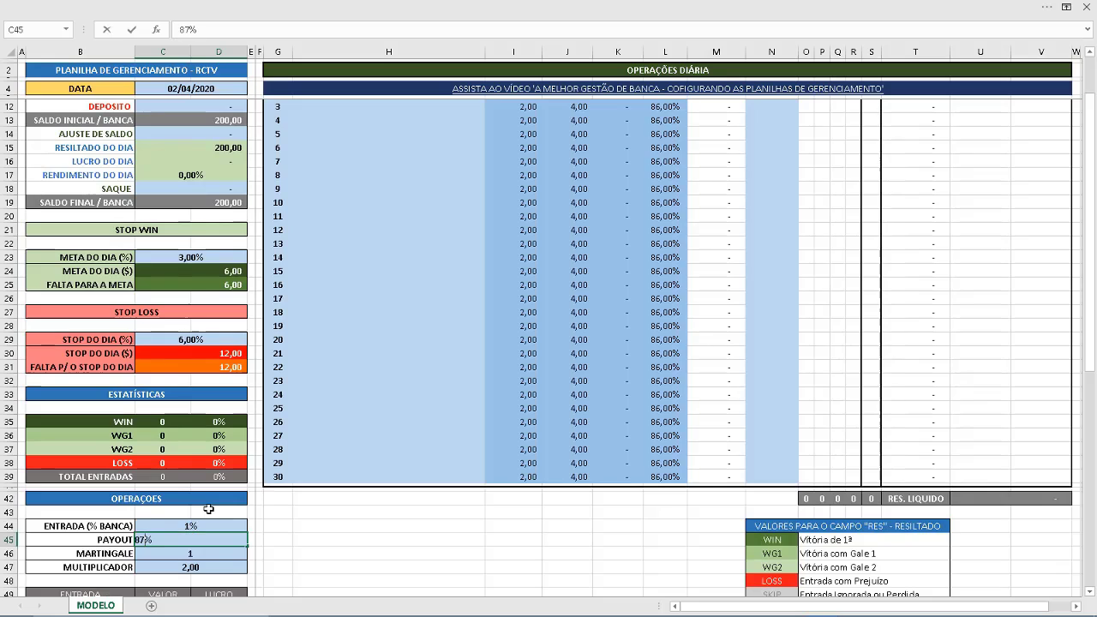
key("Return")
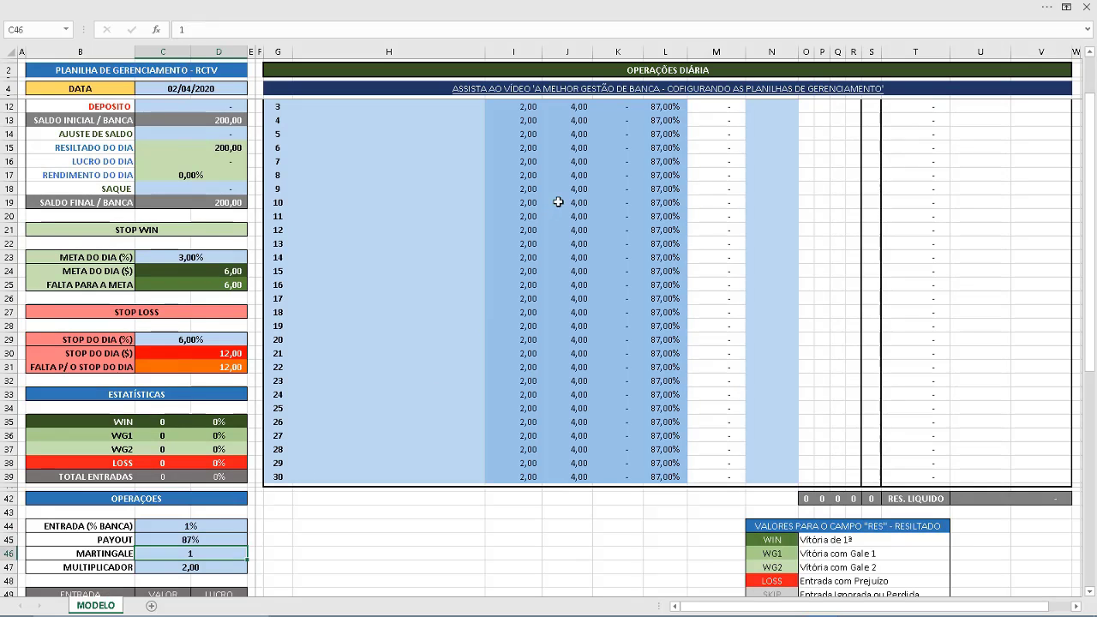
left_click(650, 163)
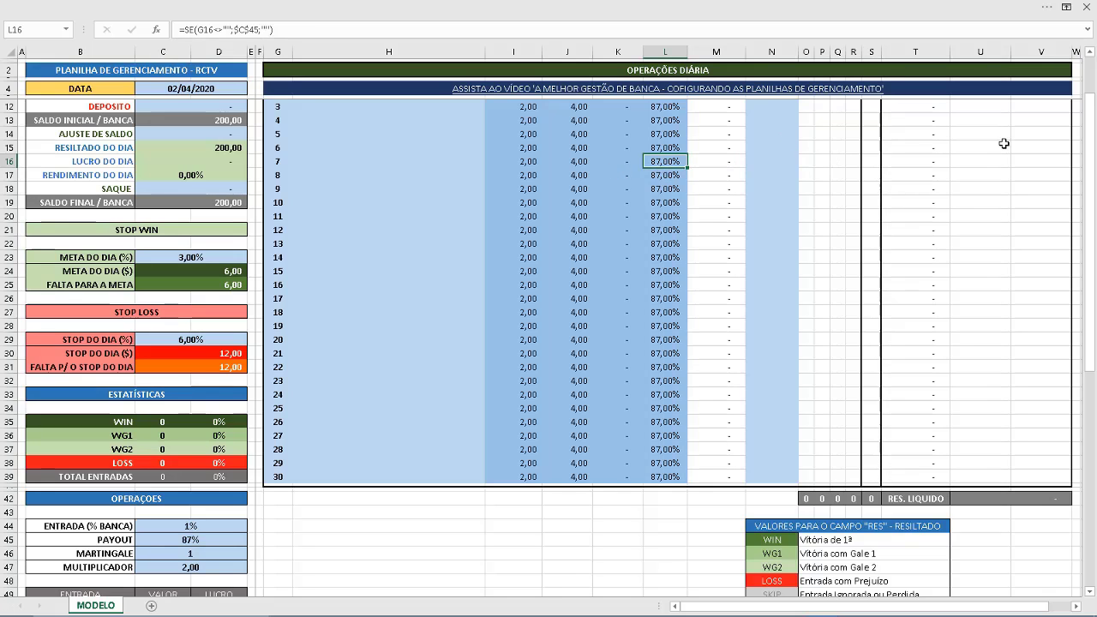
Step: Check the legend of allowed Res values and enter WIN as the first operation's result
scroll(944, 195, "up", 2)
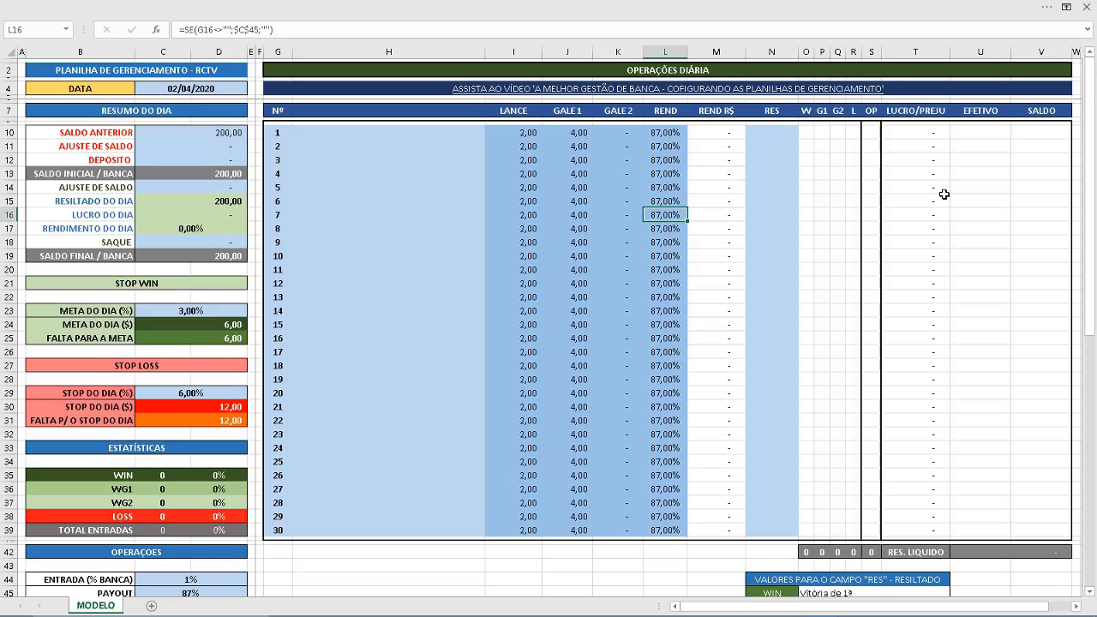
left_click(783, 130)
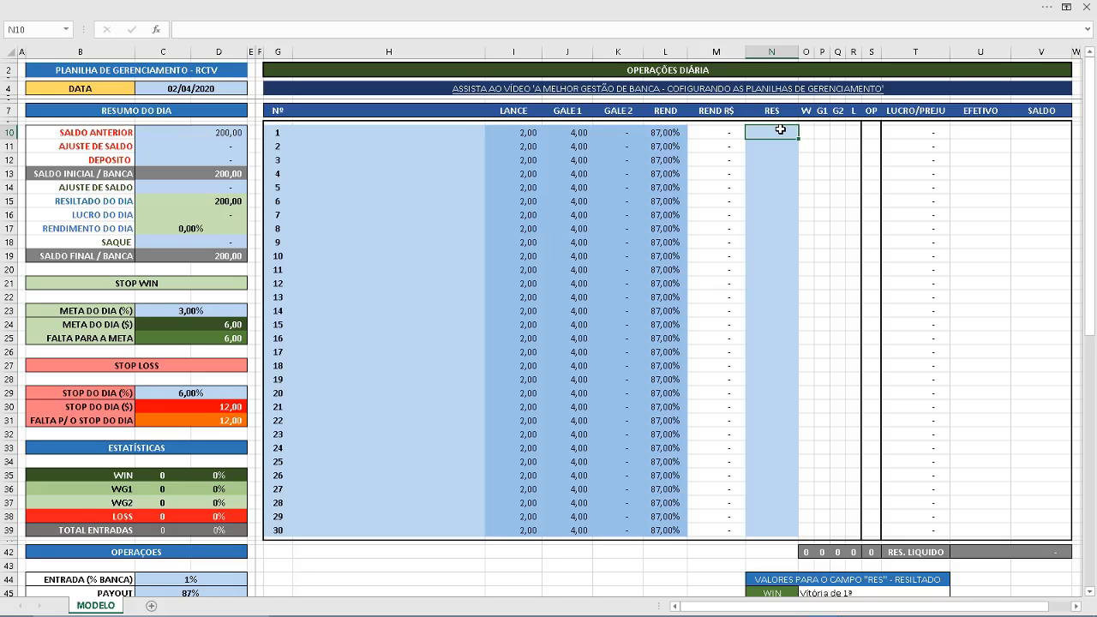
scroll(776, 132, "down", 4)
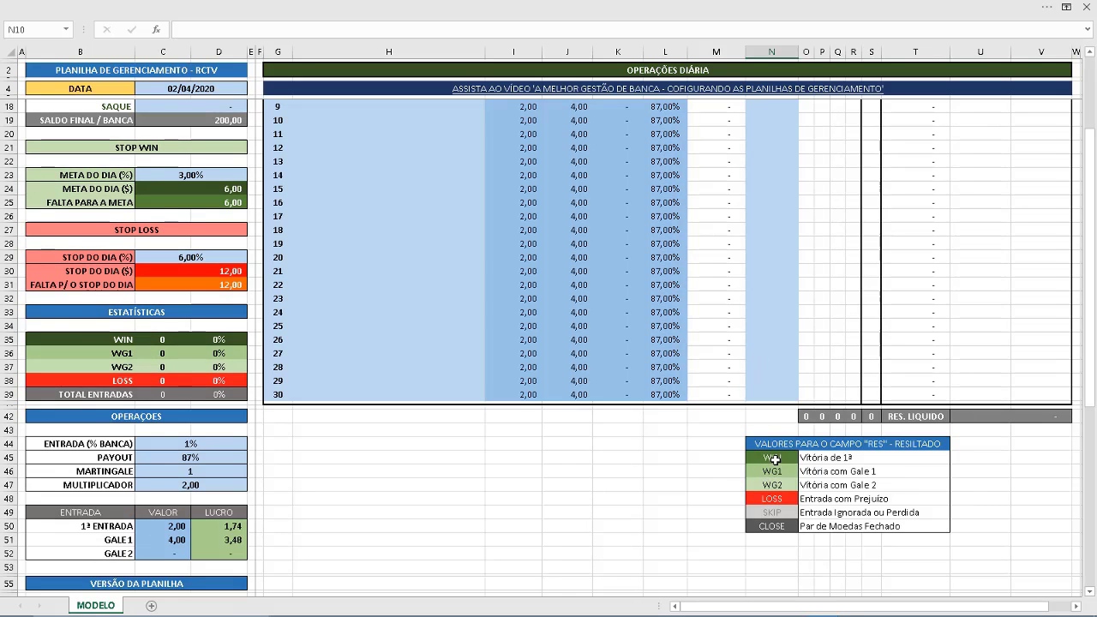
scroll(774, 450, "up", 4)
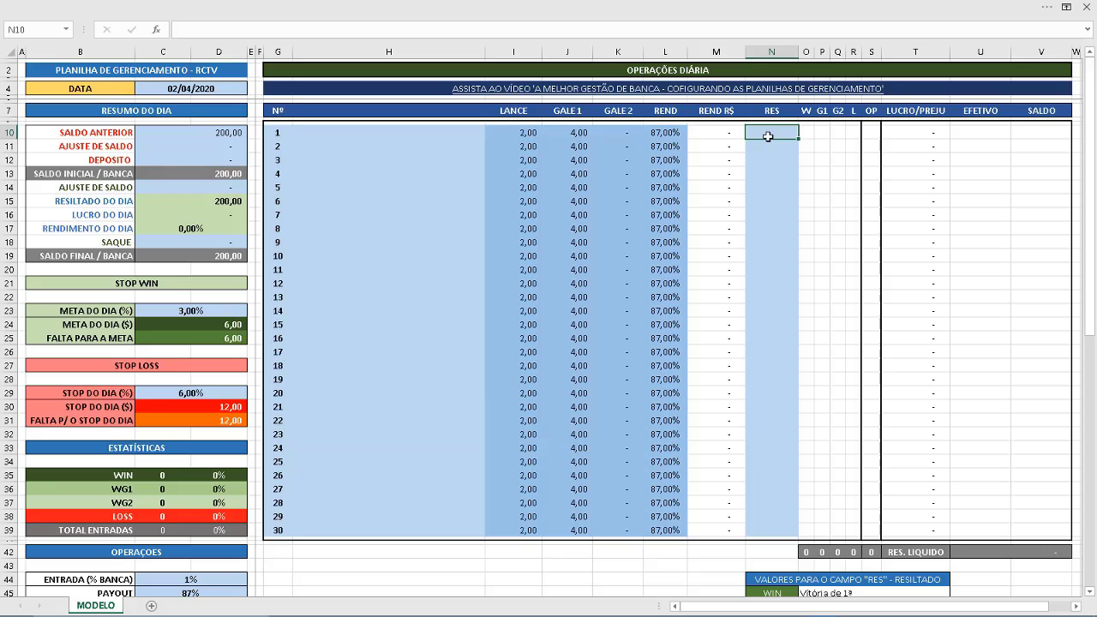
type("WIN")
key("Return")
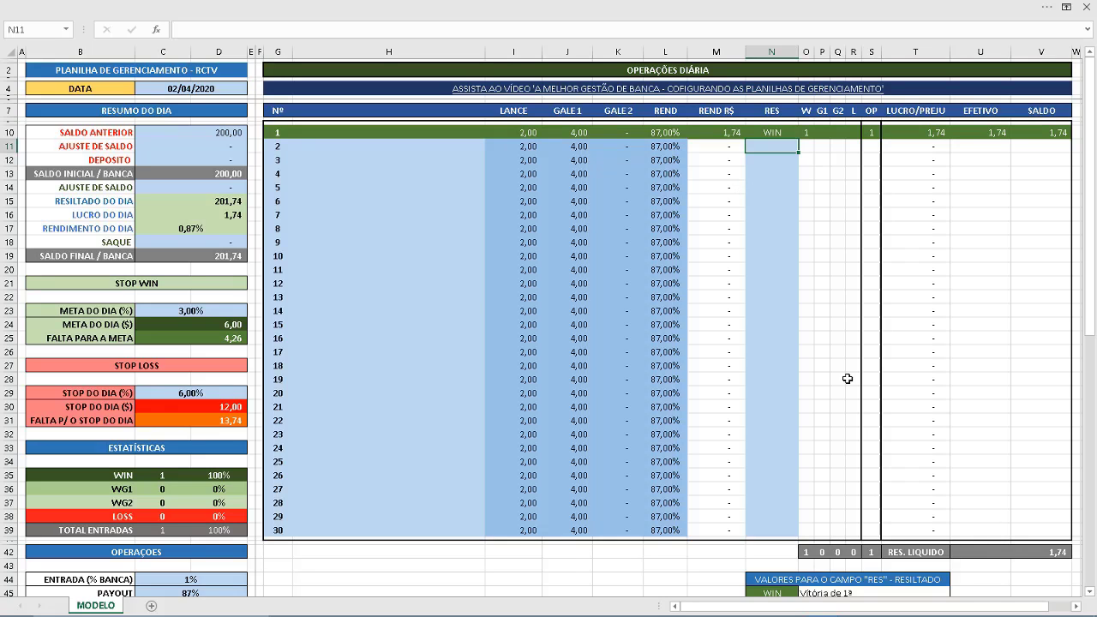
Step: Enter WG1 as the second operation's result and check its Rend R$ cell
type("WG1")
key("Return")
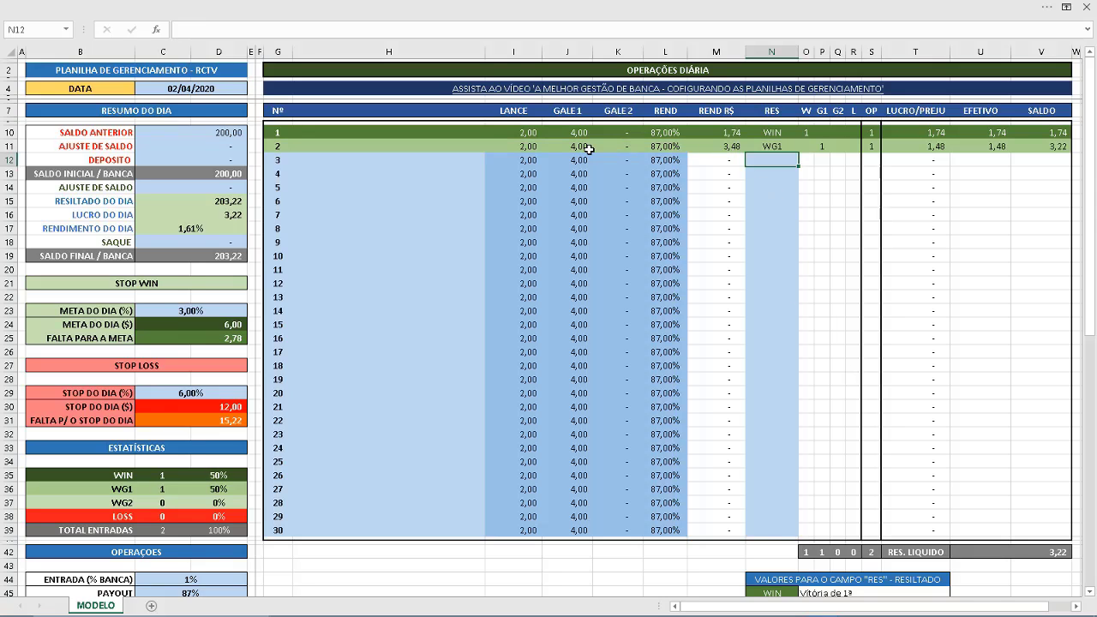
left_click(716, 146)
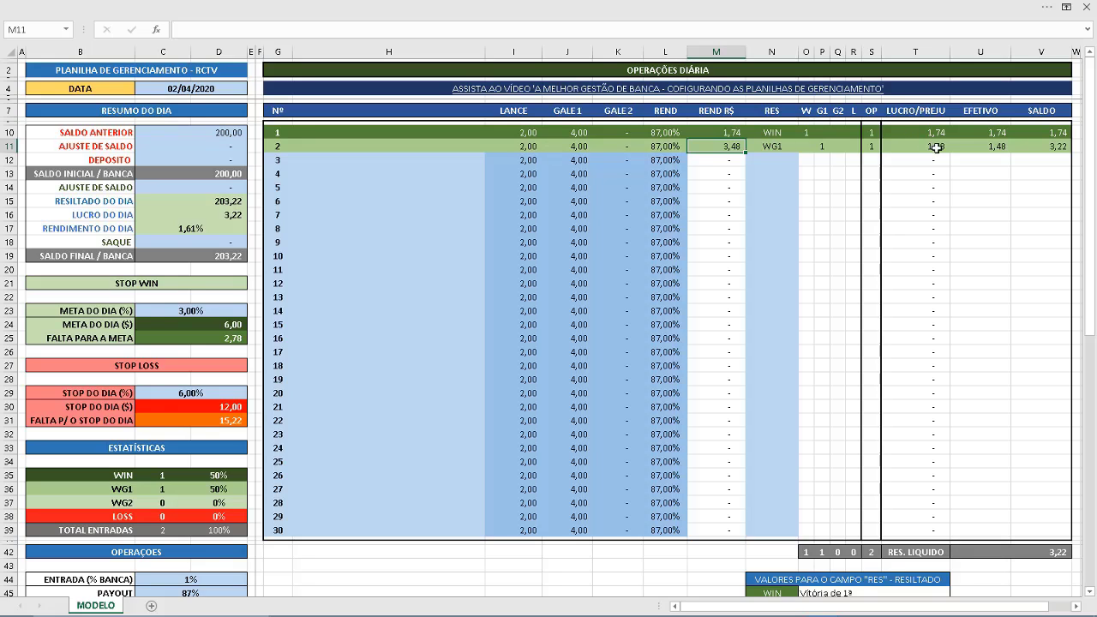
Step: Enter WG2 as the third operation's result and set its Gale 2 value to 8
left_click(787, 161)
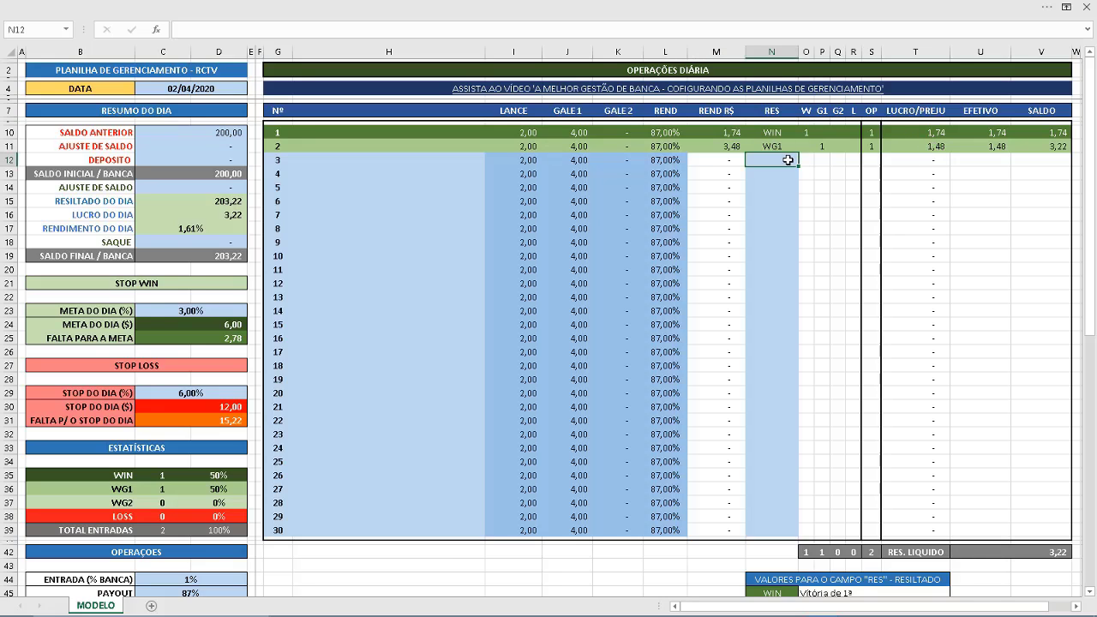
type("WG1")
key("Return")
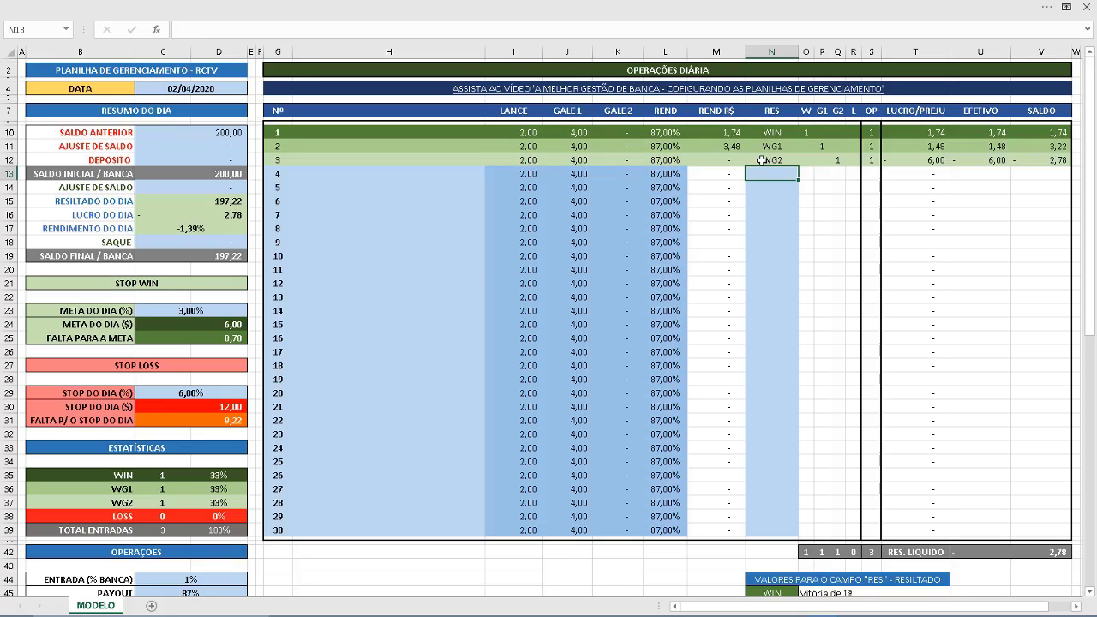
left_click(623, 161)
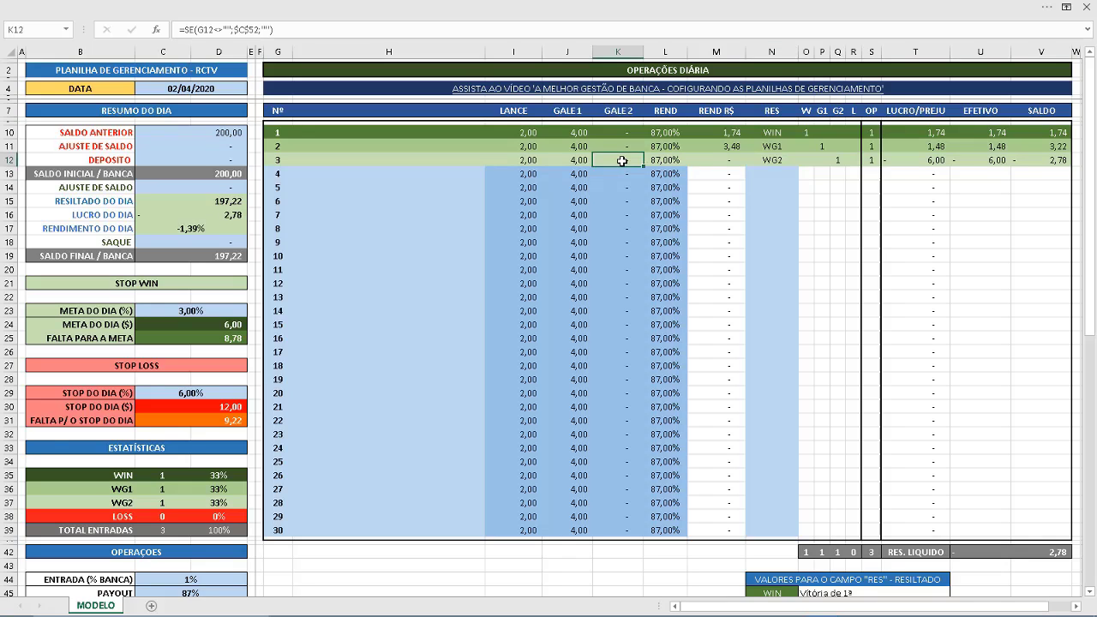
type("6")
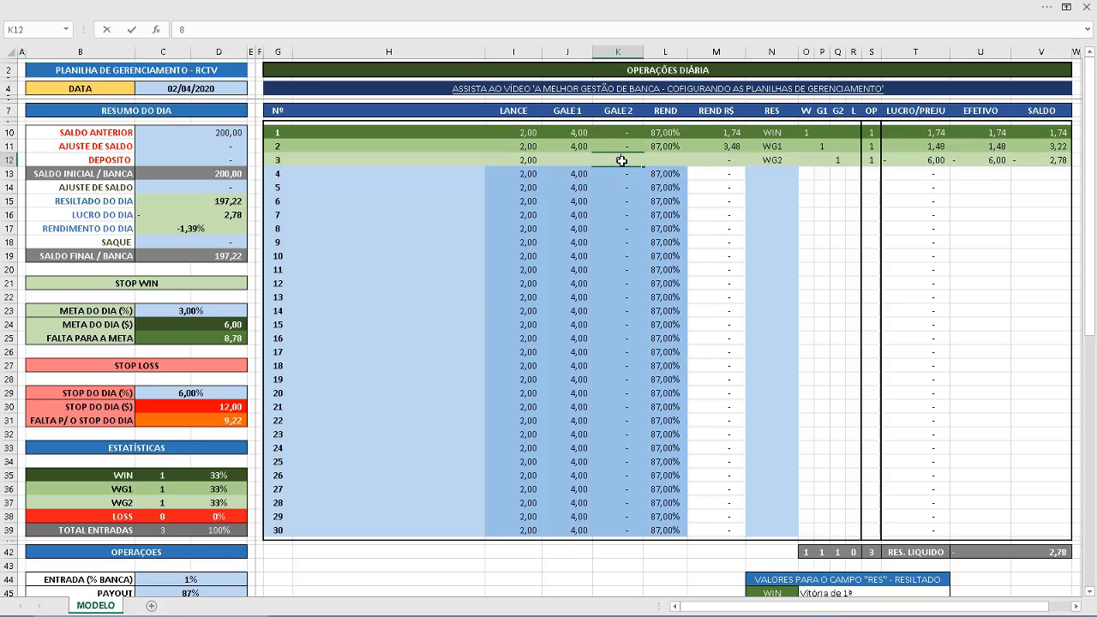
key("Return")
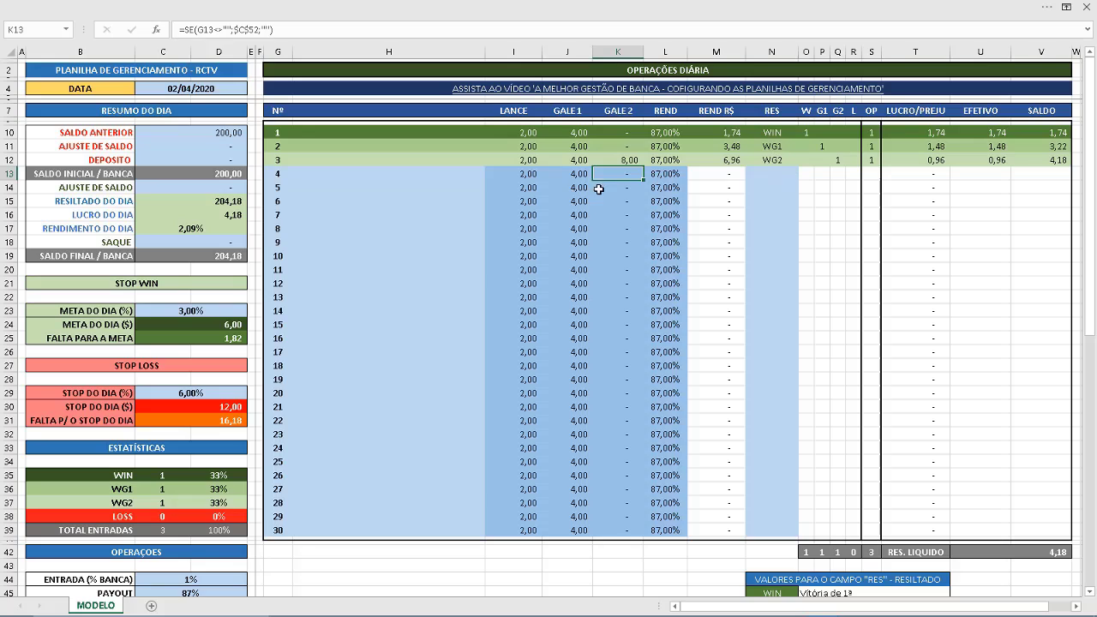
Step: Review how the Lance, Gale 1, Rend R$ and Lucro/Preju cells combine in operations 3 and 2
left_click(523, 160)
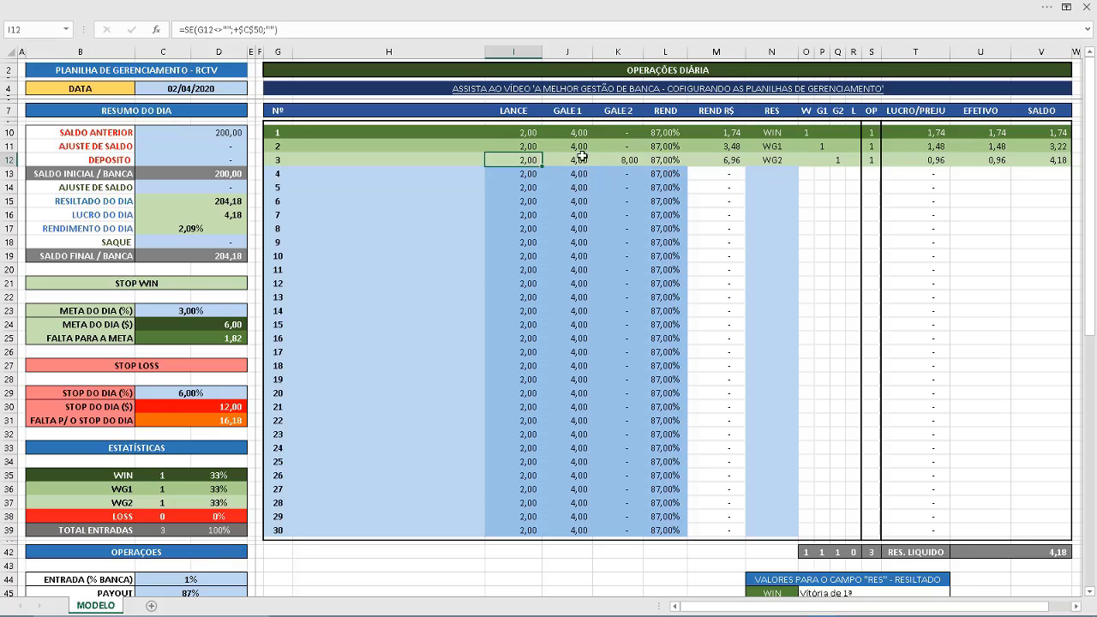
left_click(581, 160)
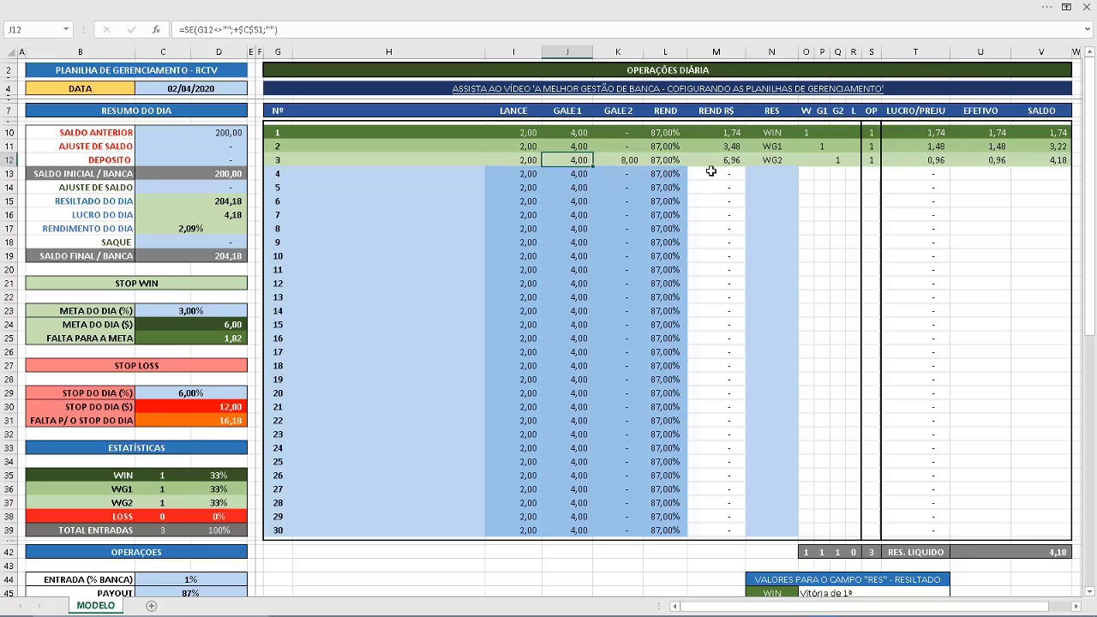
left_click(933, 162)
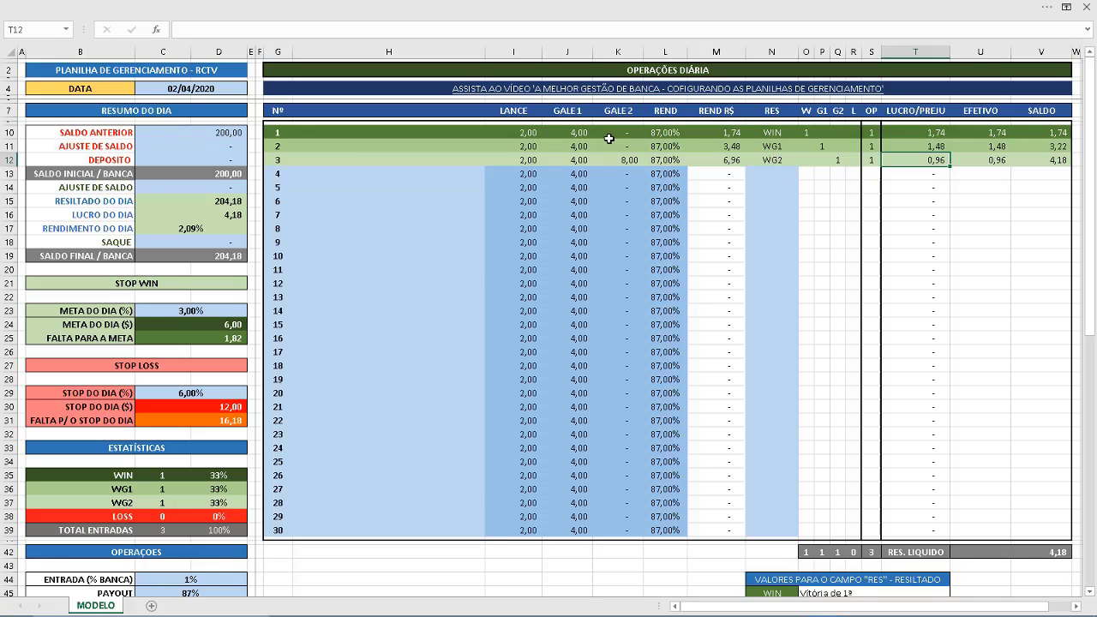
left_click(536, 147)
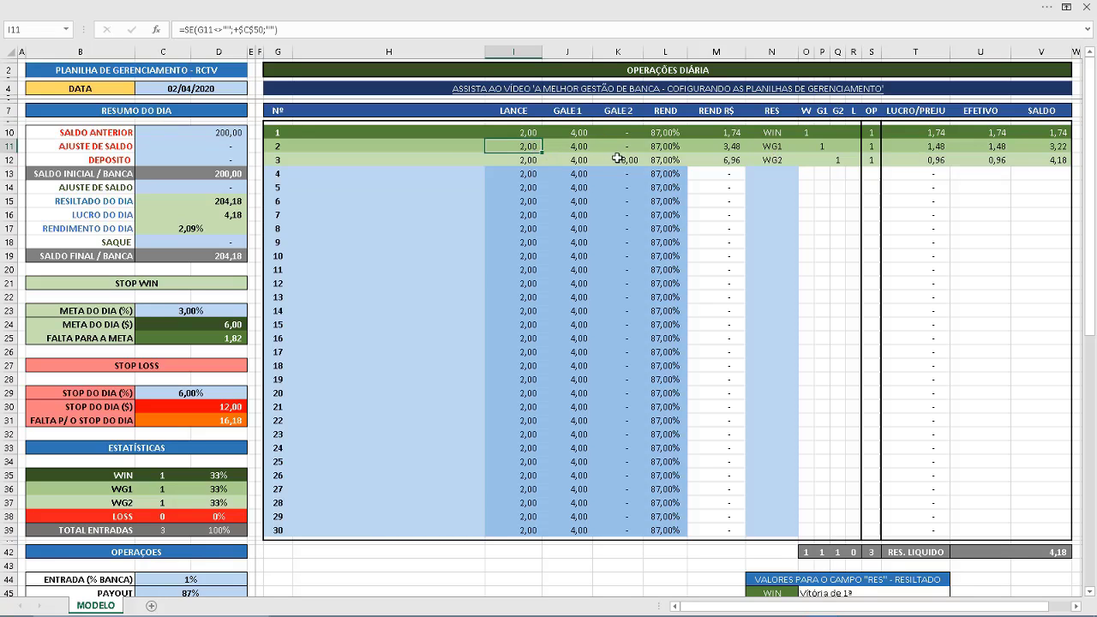
left_click(589, 149)
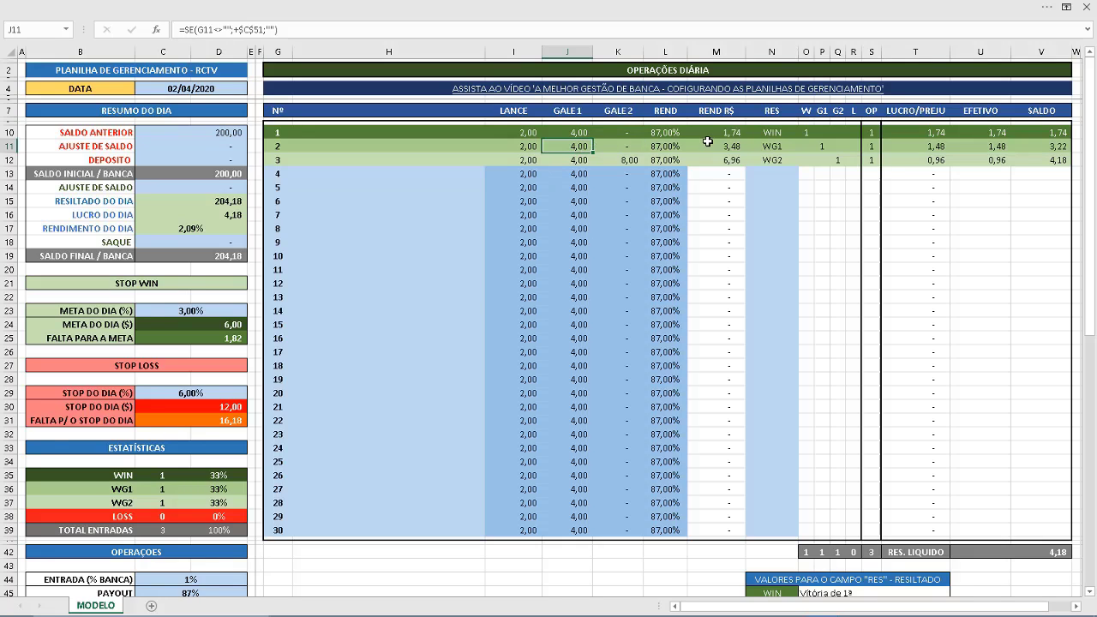
left_click(790, 149)
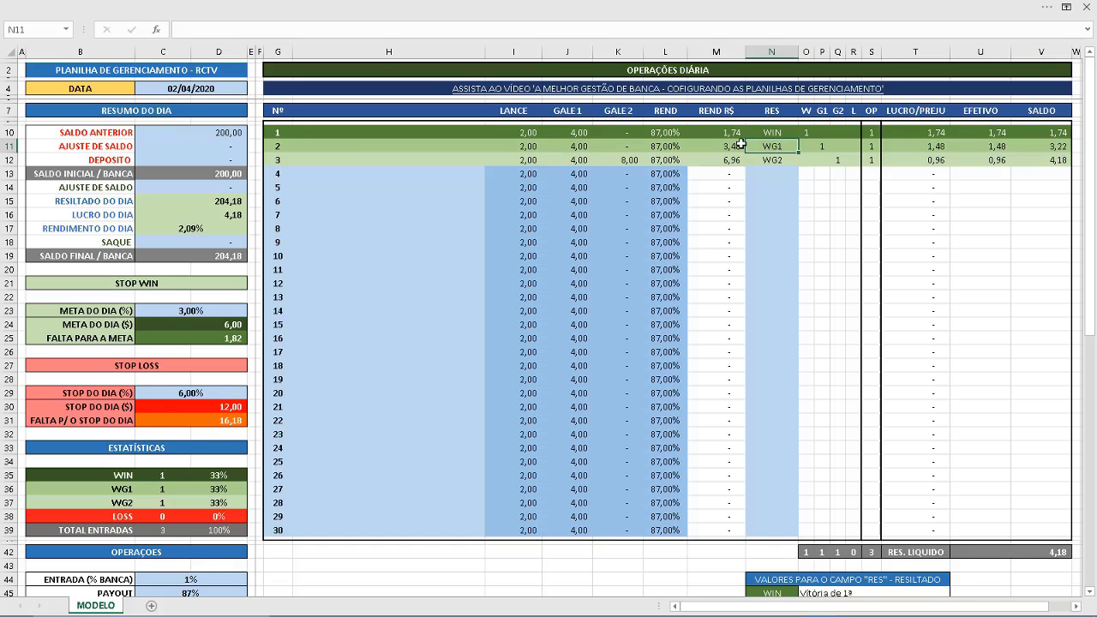
left_click(592, 147)
left_click(735, 147)
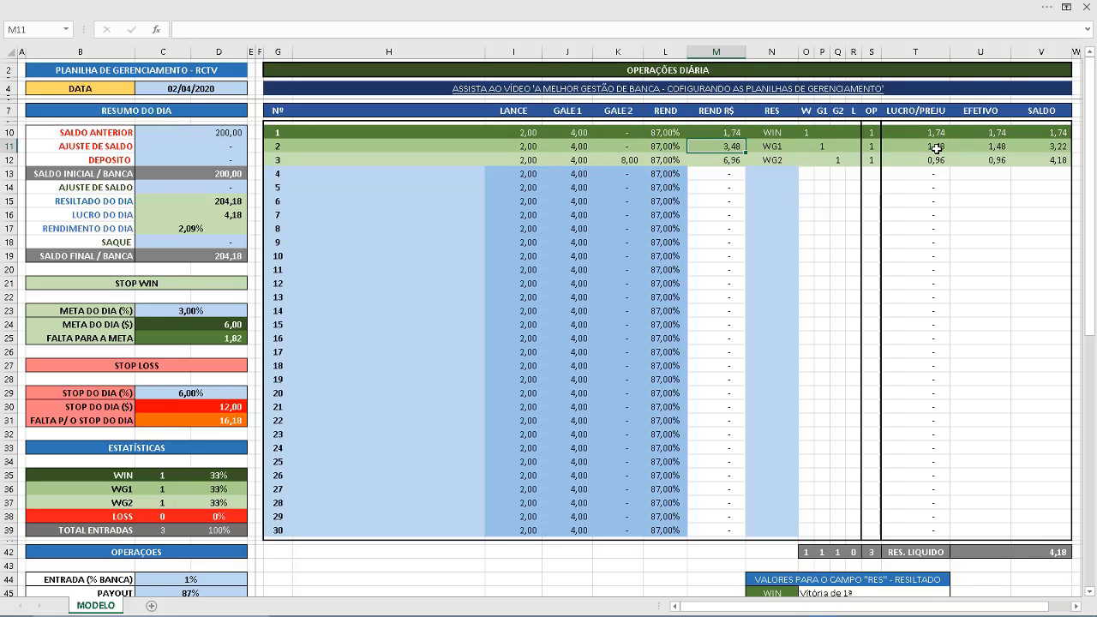
Step: Enter LOSS as the fourth operation's result
left_click(785, 174)
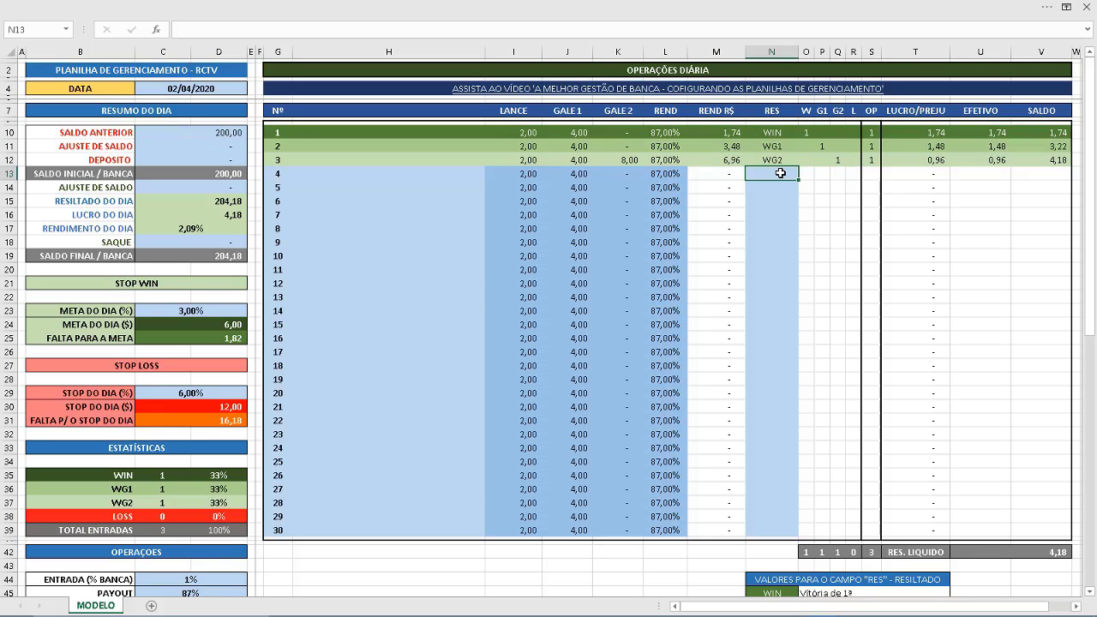
type("LOSS")
key("Return")
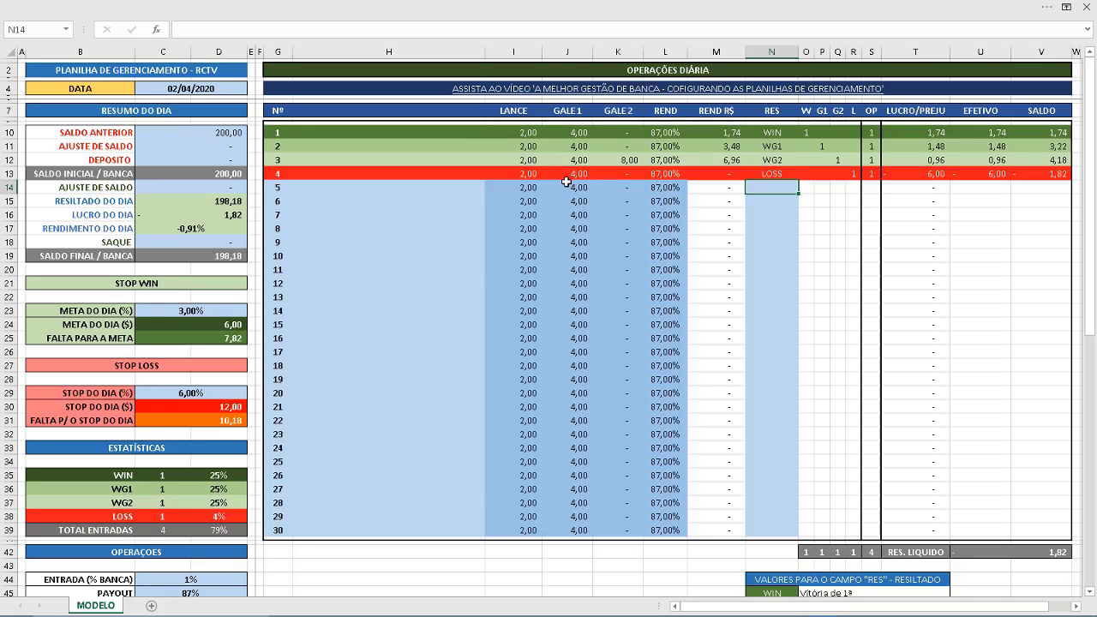
Step: Try a Gale 1 value of 0 in the fourth operation, and undo that change
left_click(533, 175)
left_click(572, 175)
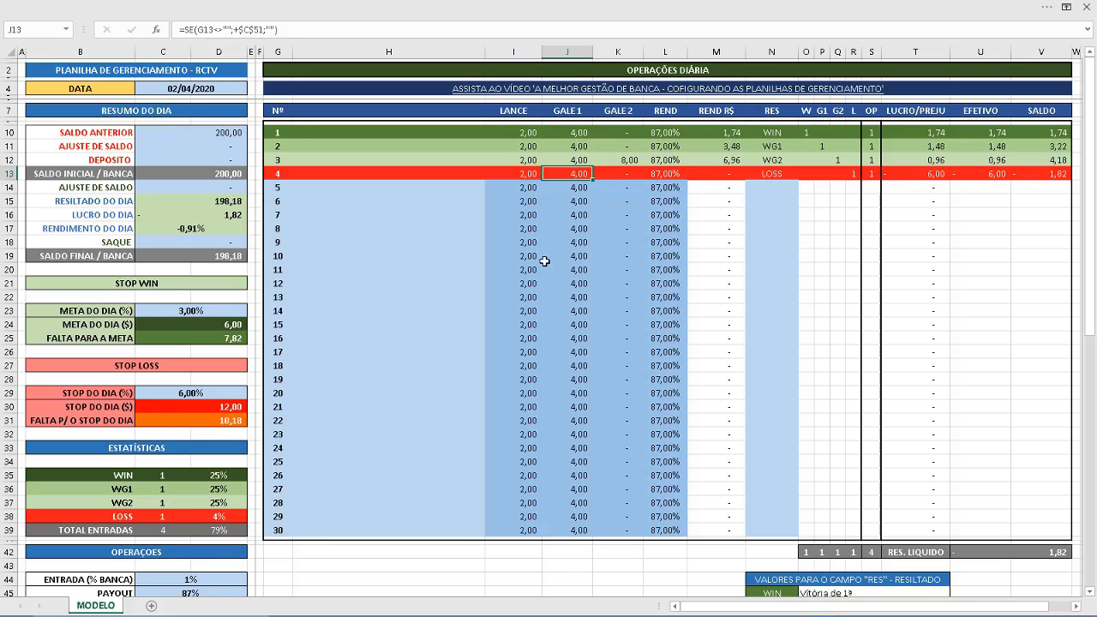
type("0")
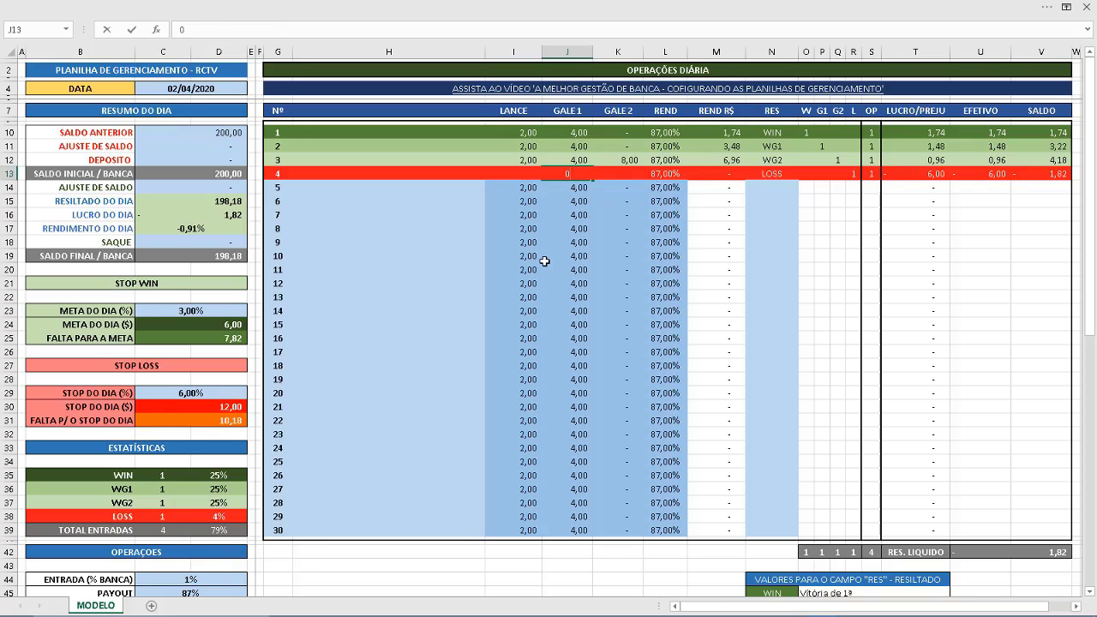
key("Return")
left_click(587, 173)
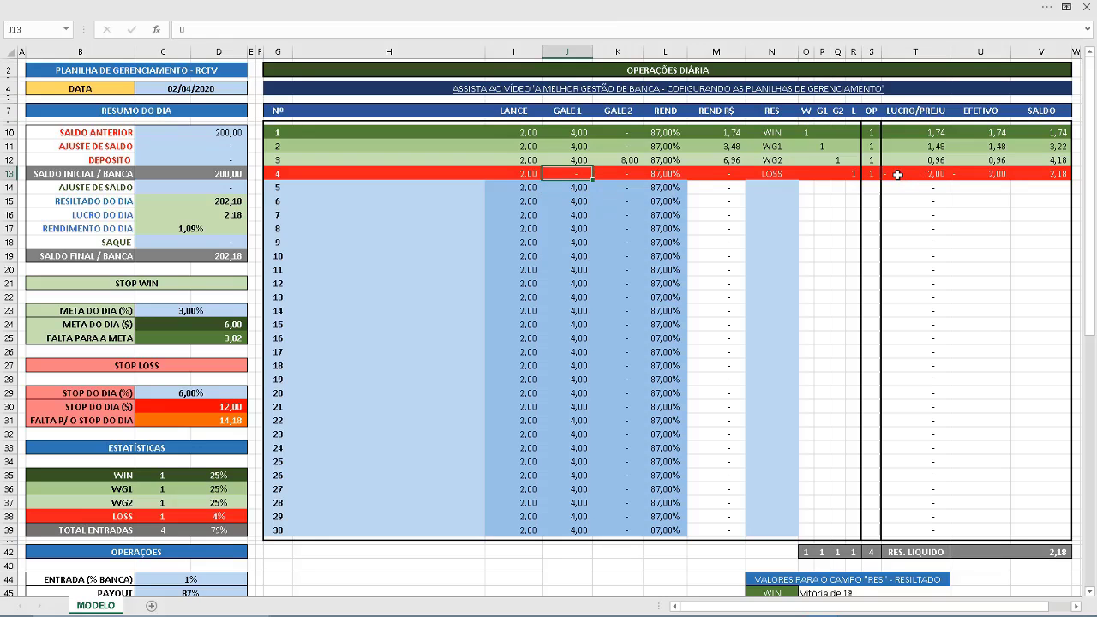
key("ctrl+z")
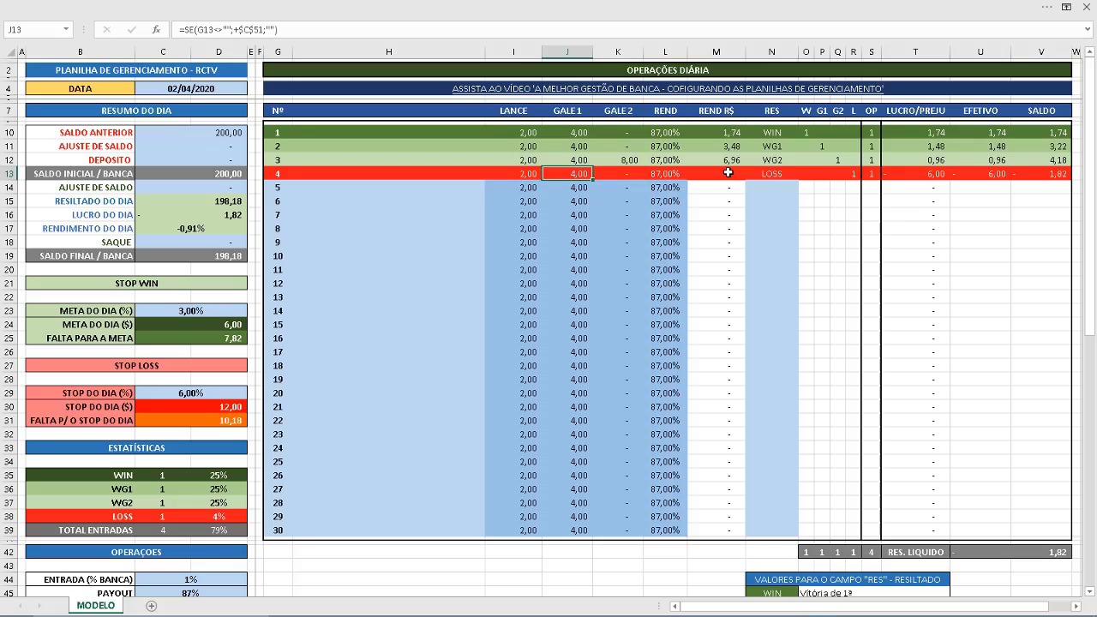
Step: Clear the Gale 1 value of the fourth operation, the one marked LOSS
left_click(788, 177)
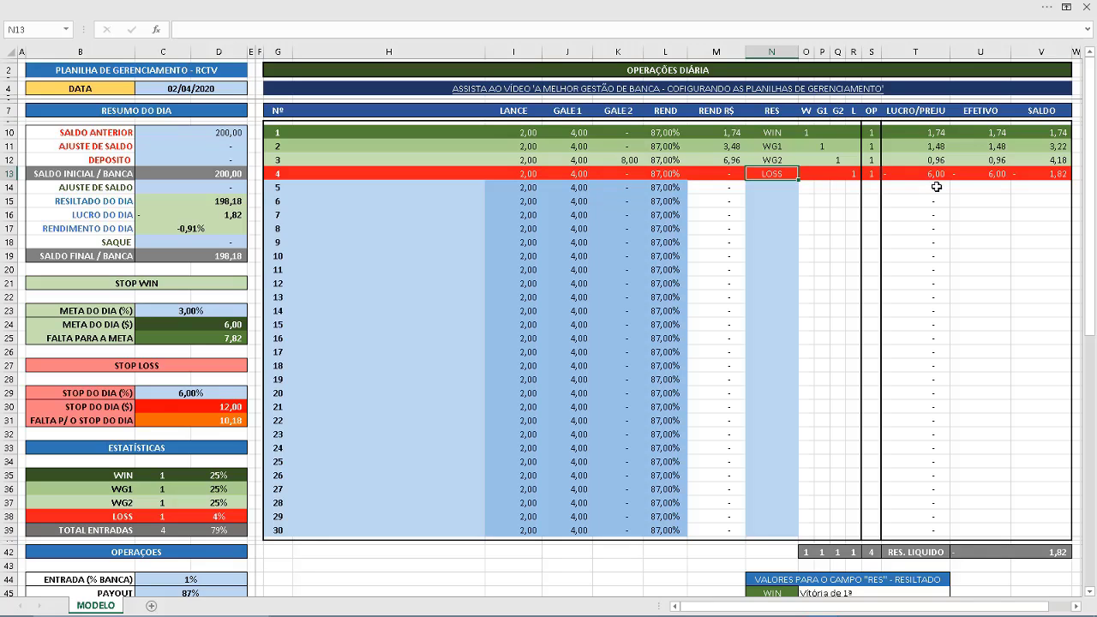
left_click(574, 174)
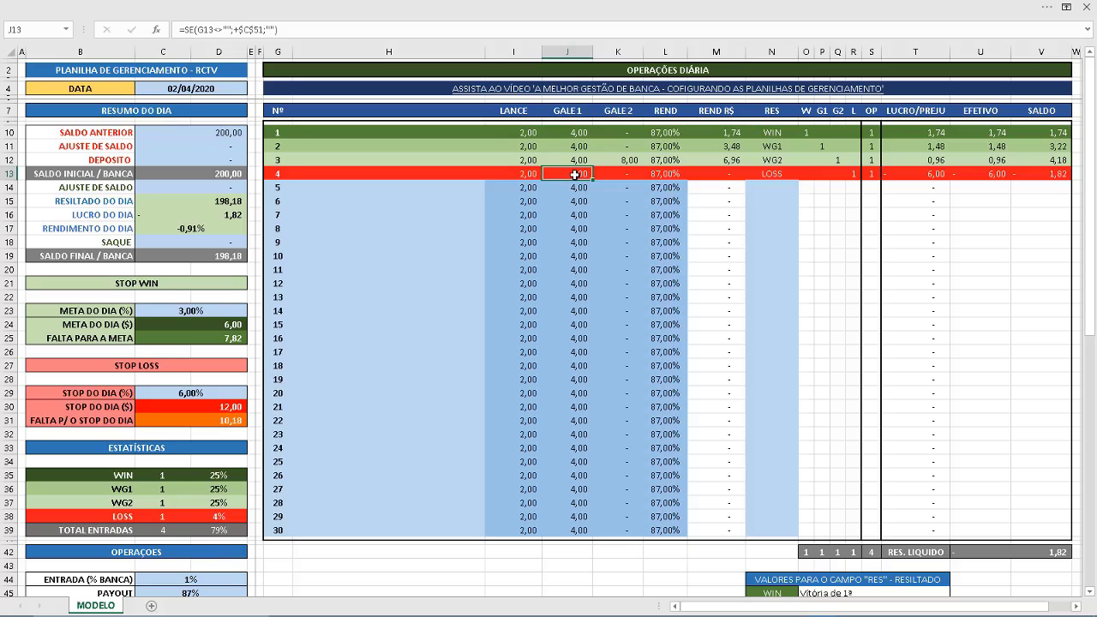
key("Delete")
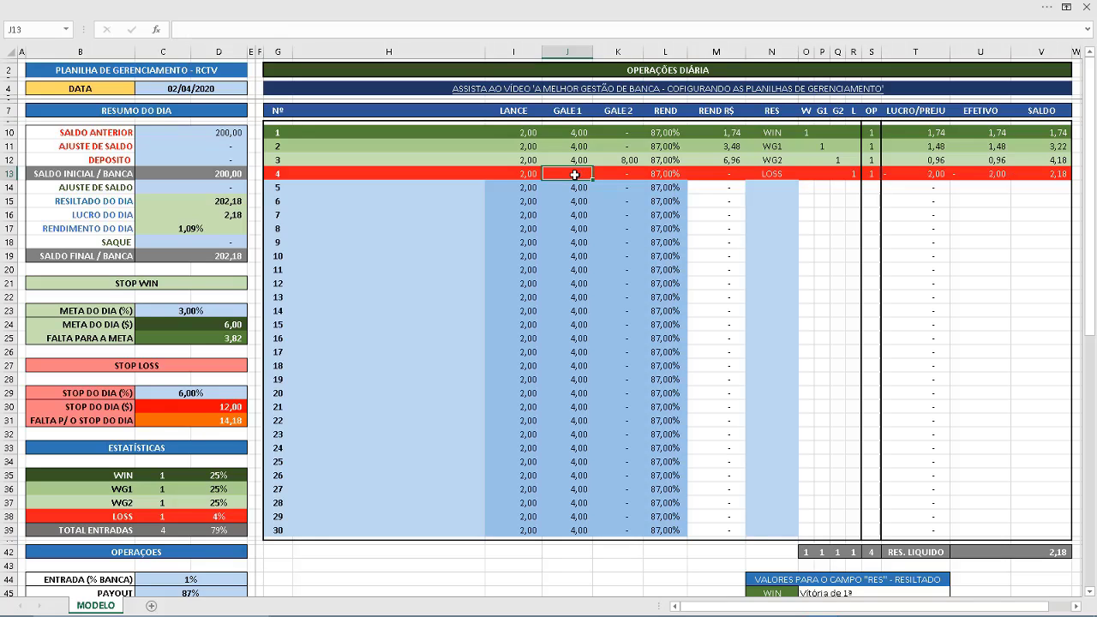
key("Down")
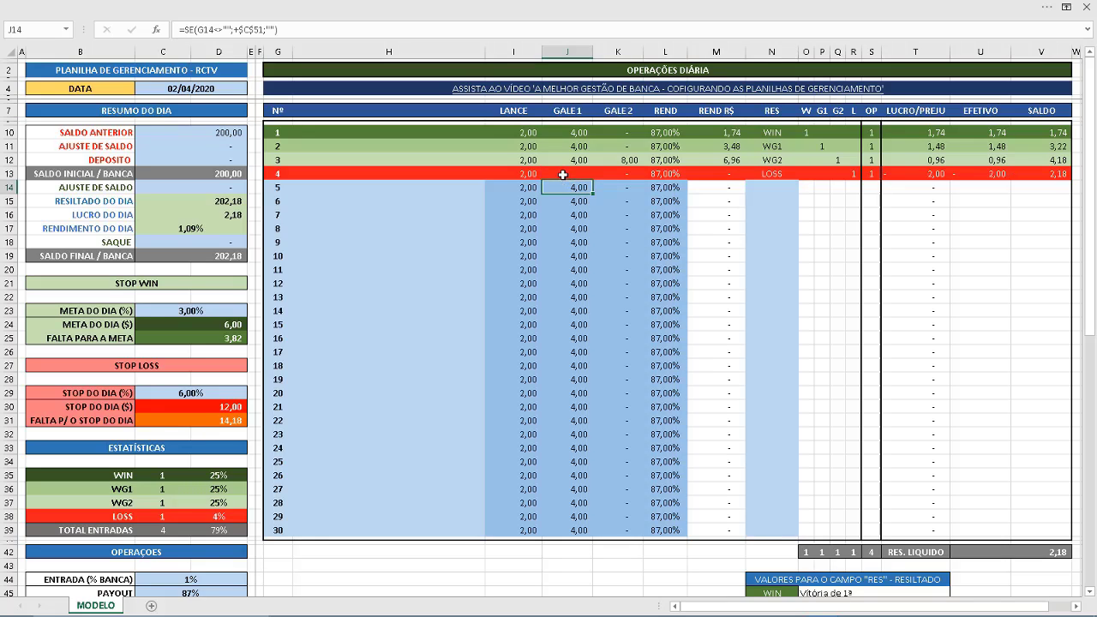
Step: Check the legend of Res values, and enter SKIP for the fifth operation and CLOSE for the sixth
scroll(738, 247, "down", 2)
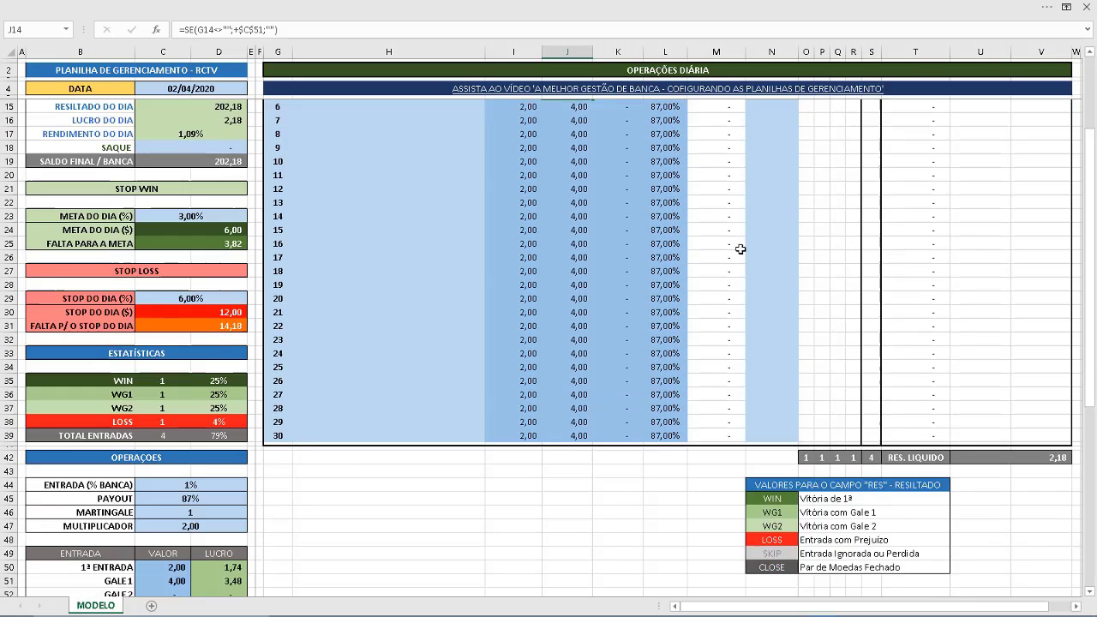
scroll(740, 248, "down", 1)
scroll(788, 472, "up", 4)
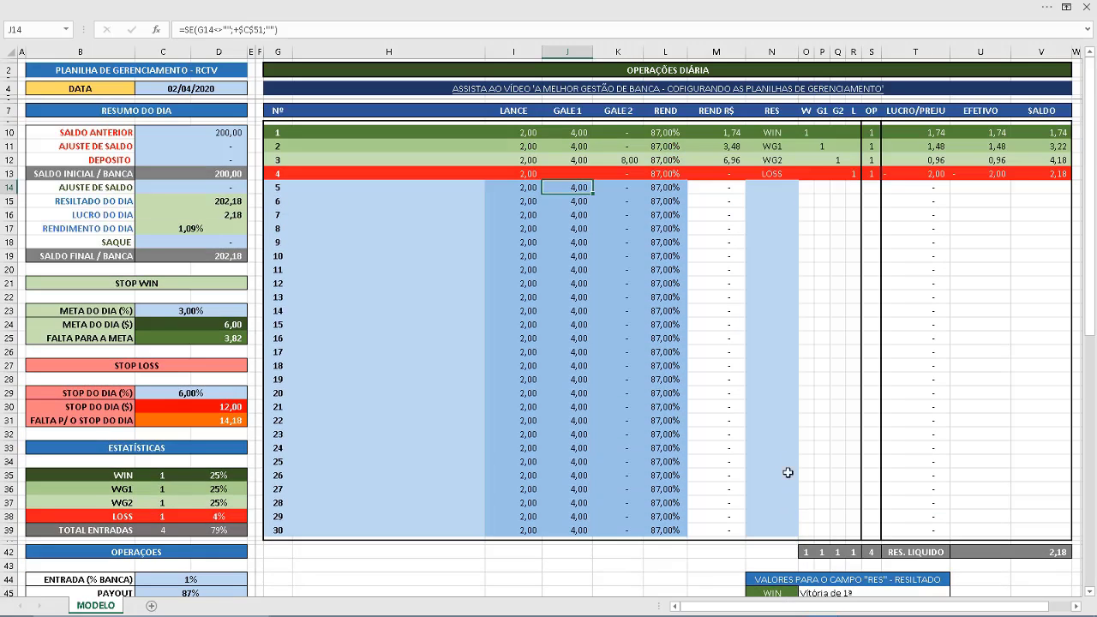
left_click(765, 189)
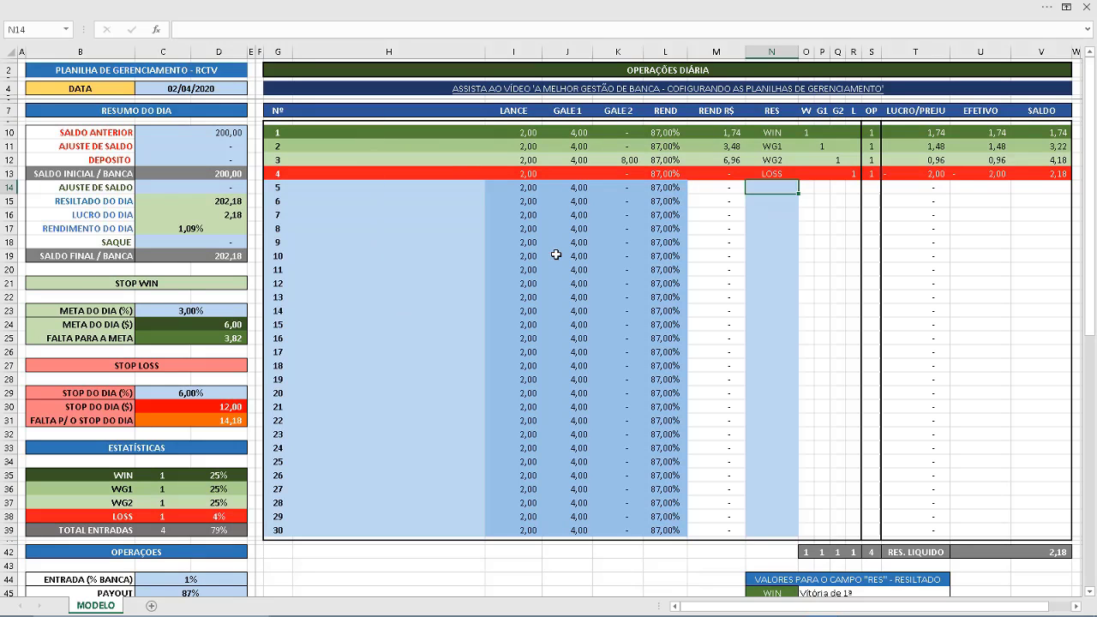
type("SKIP")
key("Return")
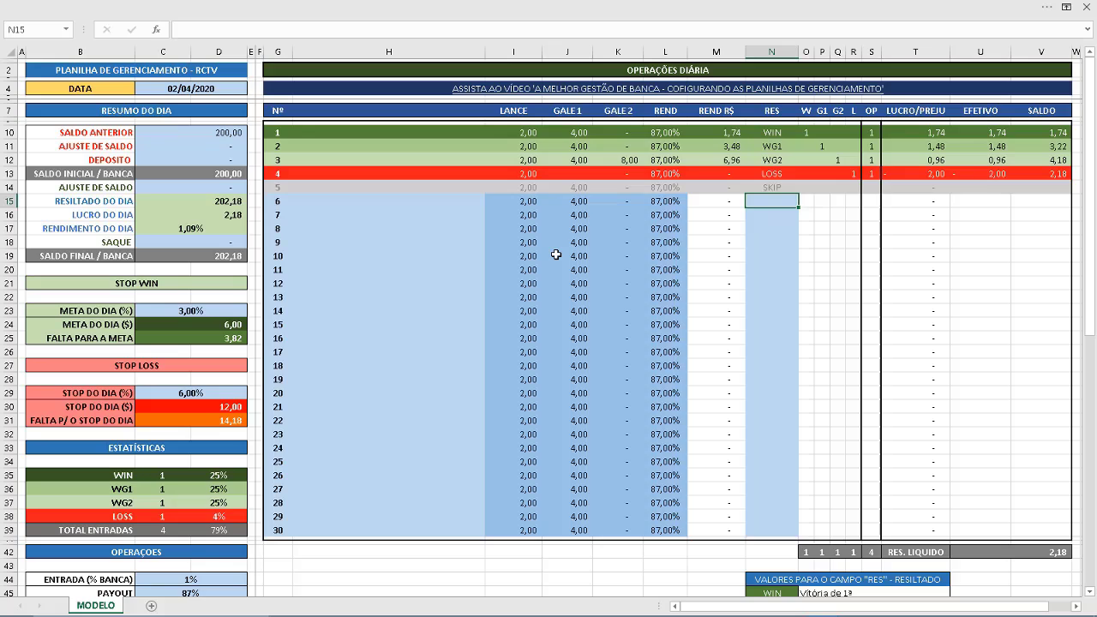
type("CLOSE")
key("Return")
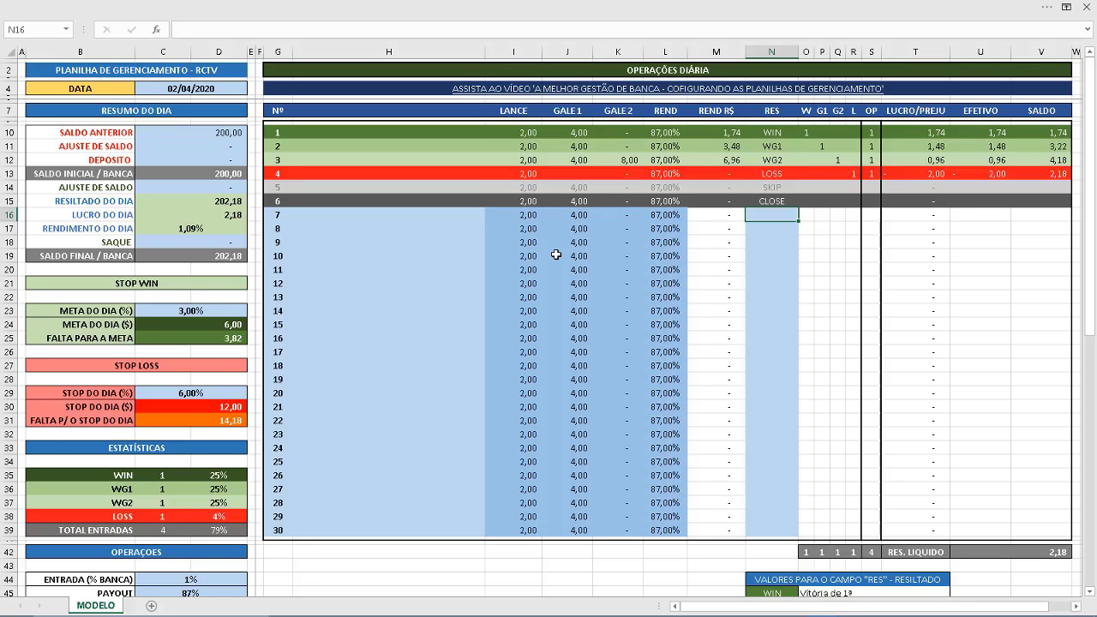
Step: Highlight the Res values of operations 1 to 6 and check the first operation's W marker
key("Up")
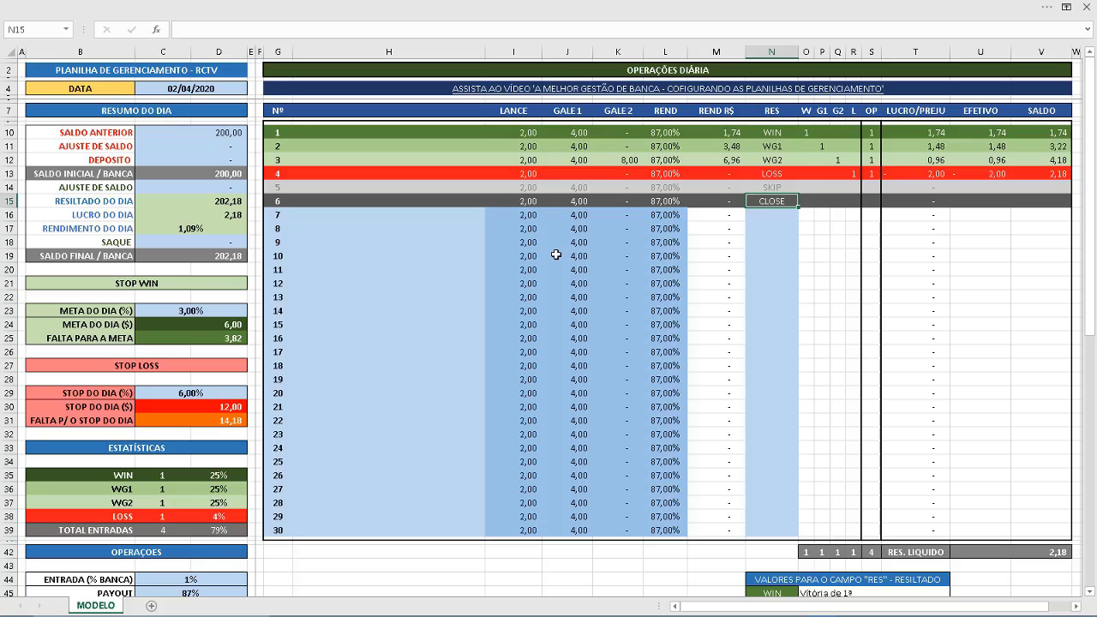
key("shift+Up")
key("shift+Up")
key("shift+Up")
key("shift+Up")
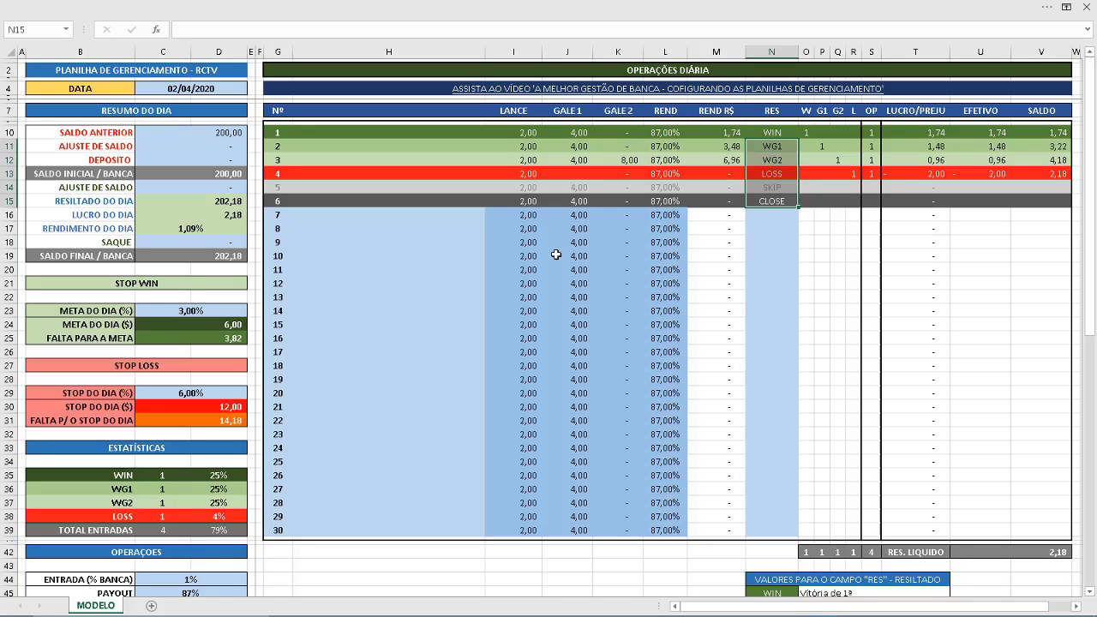
key("shift+Up")
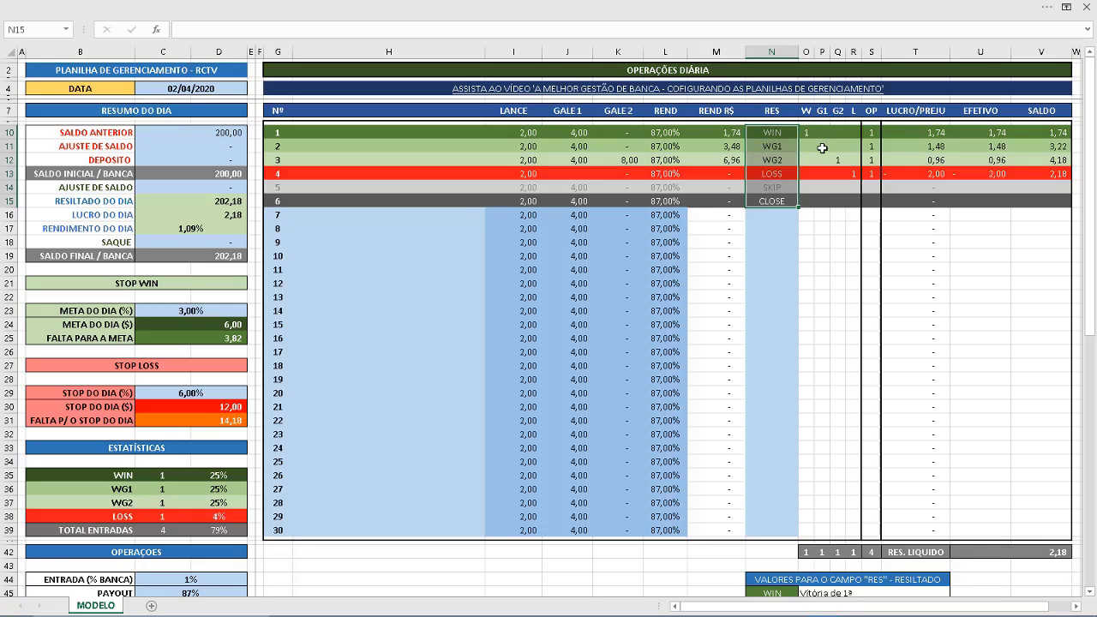
left_click(807, 132)
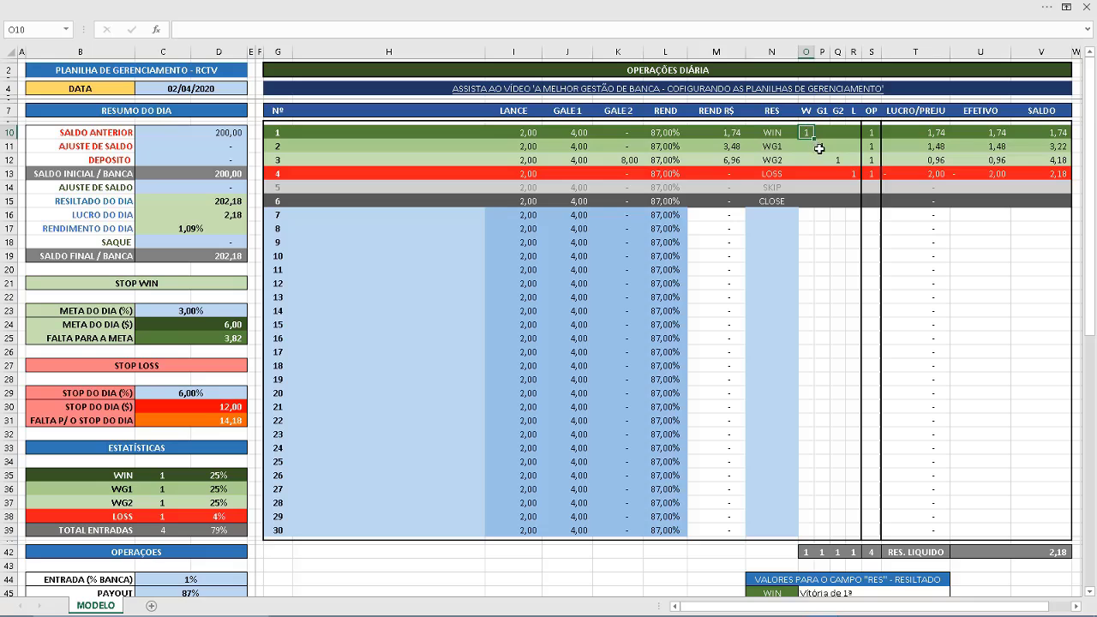
Step: Examine the Estatísticas counts for WG1, WG2 and LOSS and the percentages for LOSS and WG2
scroll(856, 240, "down", 3)
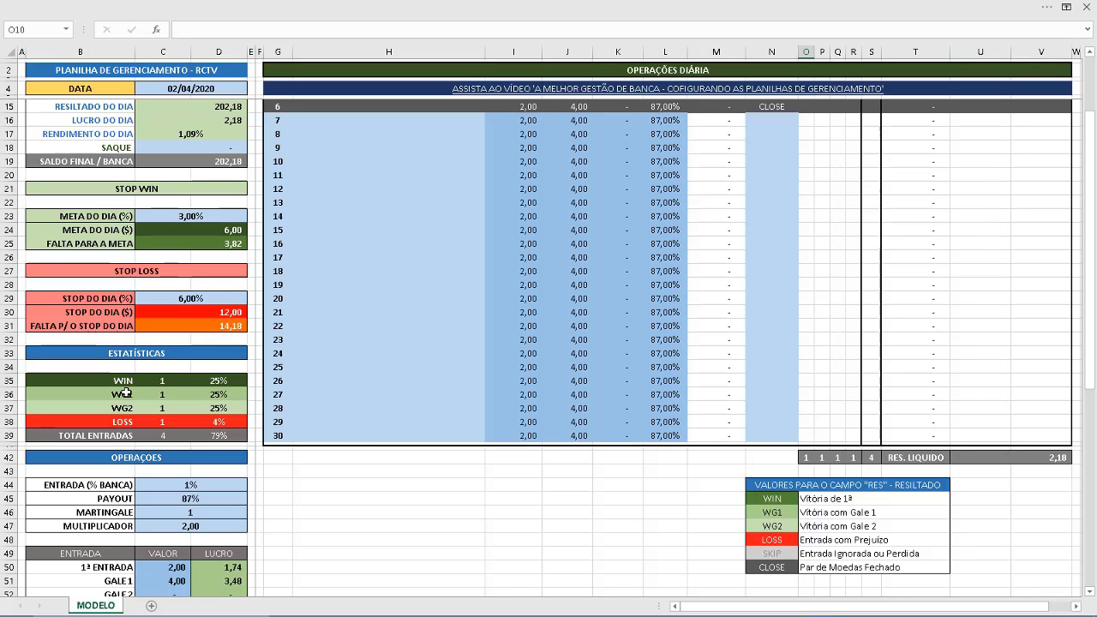
left_click(156, 395)
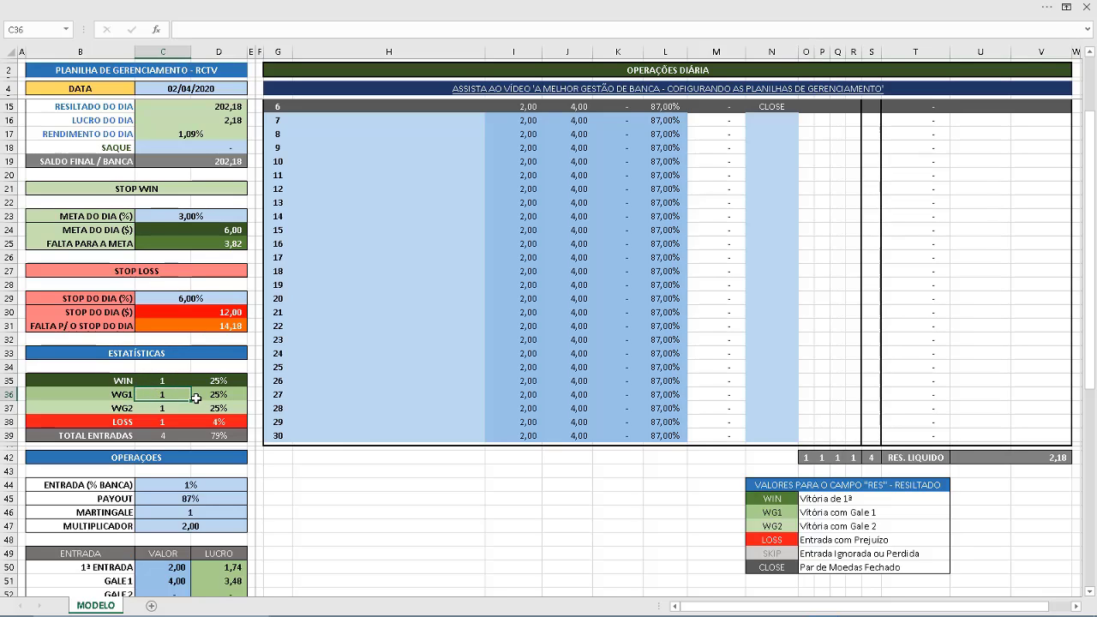
left_click(172, 411)
left_click(169, 424)
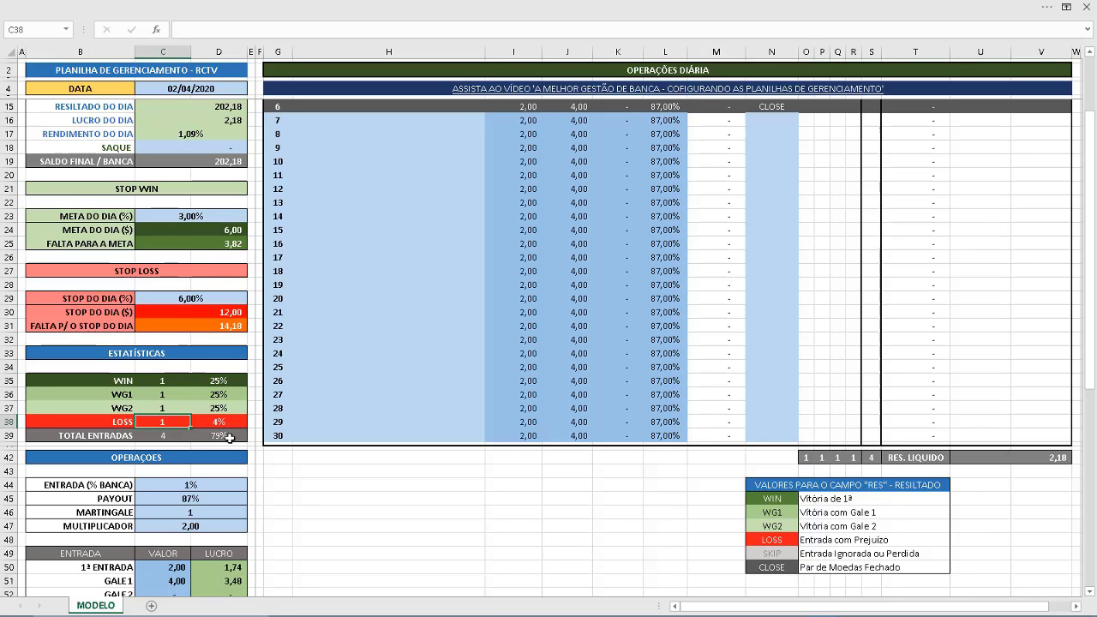
scroll(232, 419, "up", 1)
left_click(242, 465)
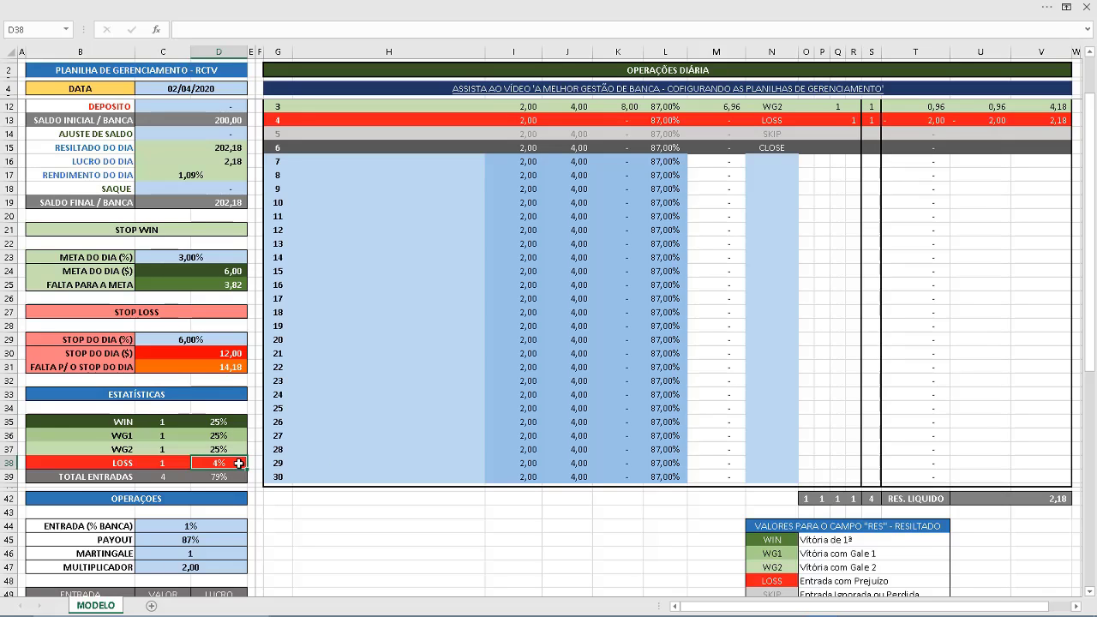
left_click(226, 450)
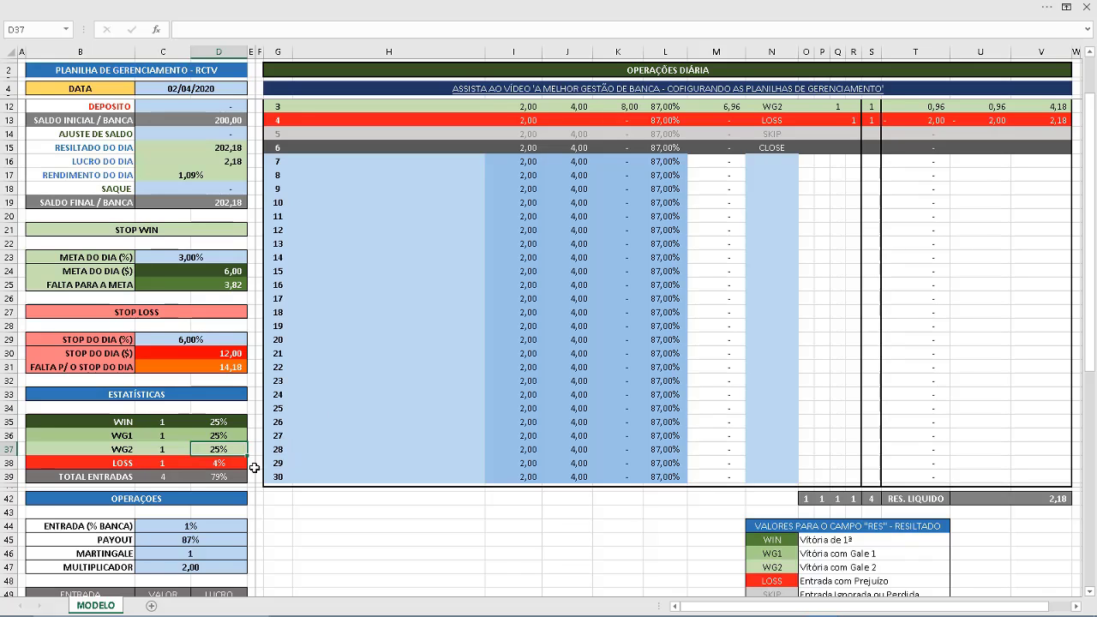
Step: Look over the Operações settings and the Res legend, and return to the first operation's Res cell
scroll(543, 343, "down", 1)
scroll(542, 343, "down", 1)
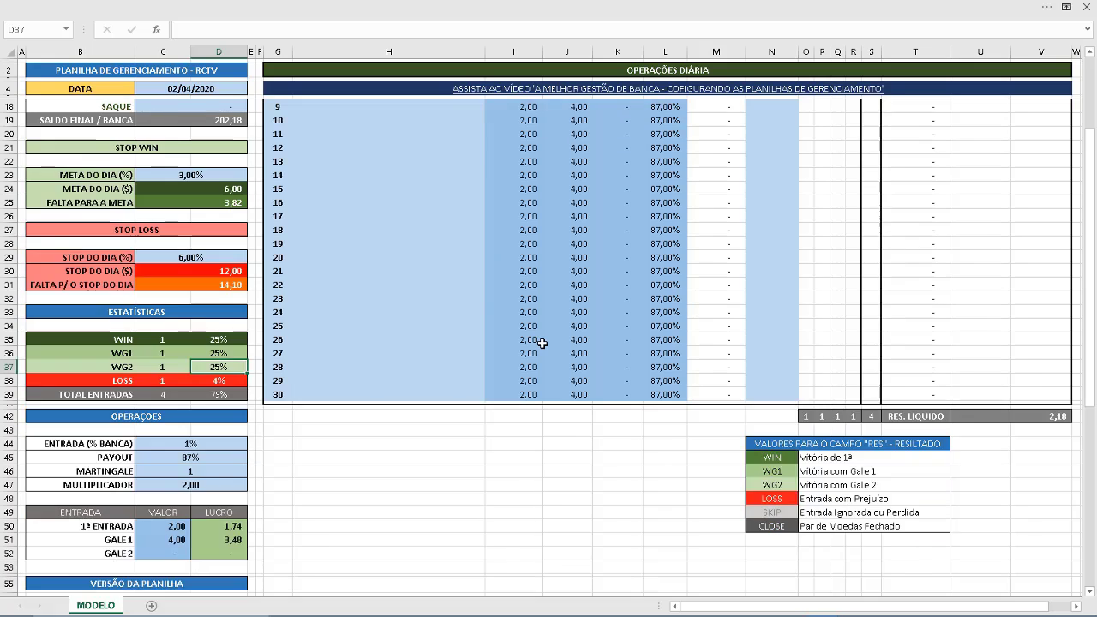
scroll(543, 343, "up", 1)
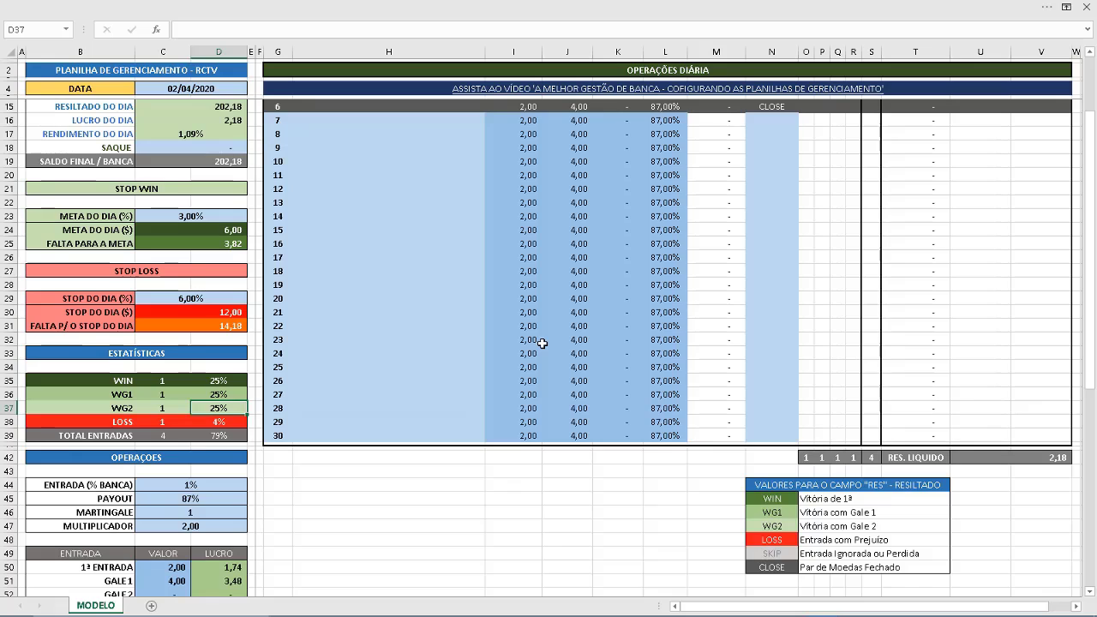
scroll(543, 343, "up", 3)
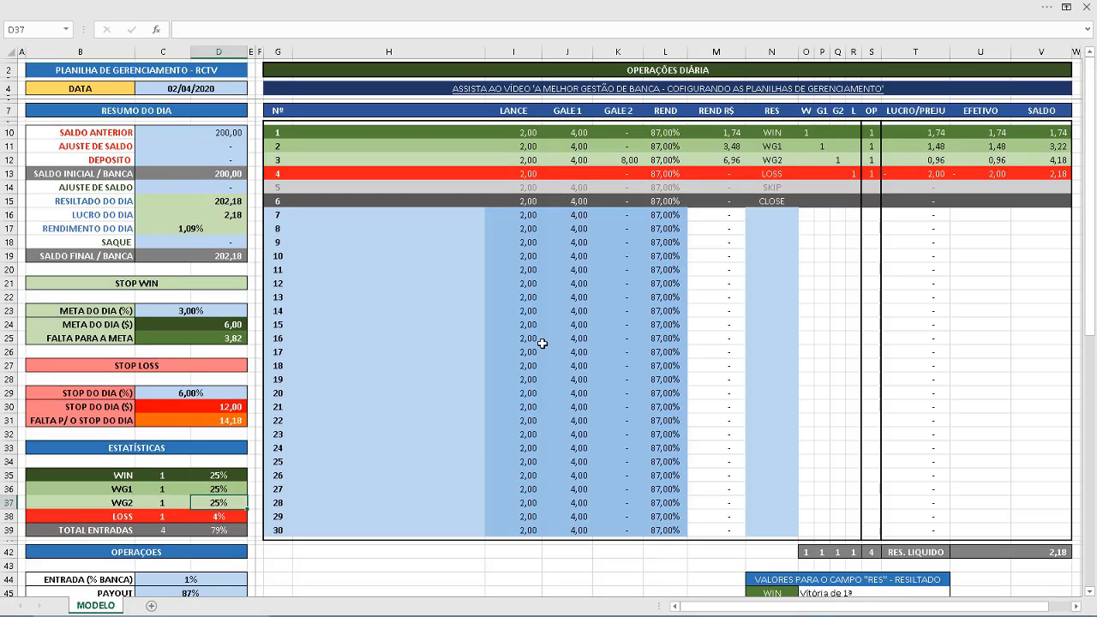
left_click(774, 134)
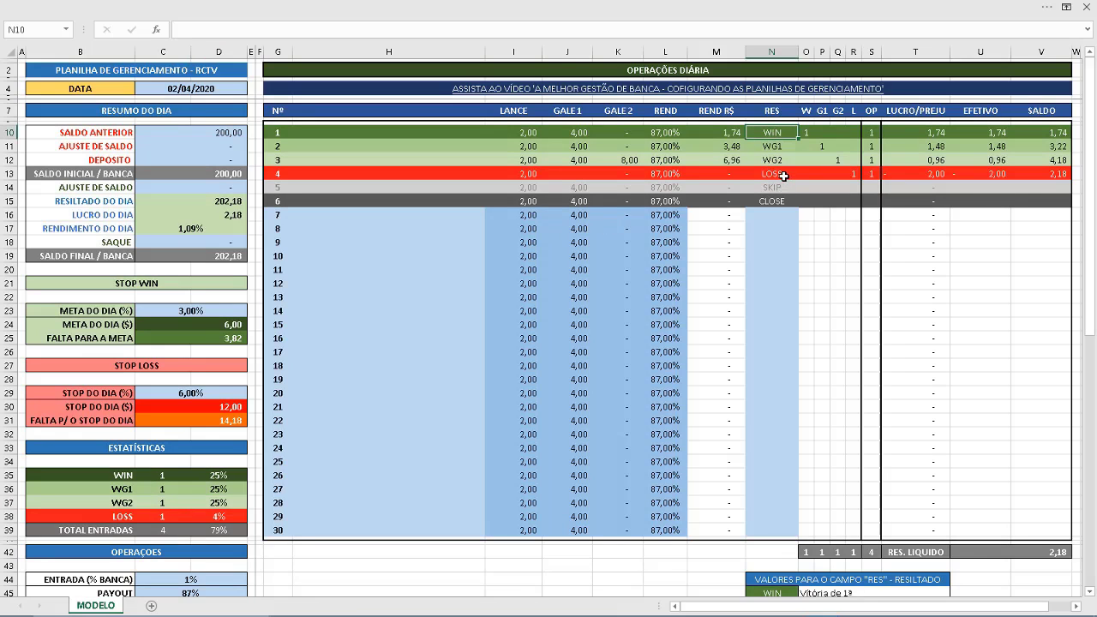
Step: Clear the Res values of operations 4 to 6
left_click_drag(784, 175, 773, 202)
key("Delete")
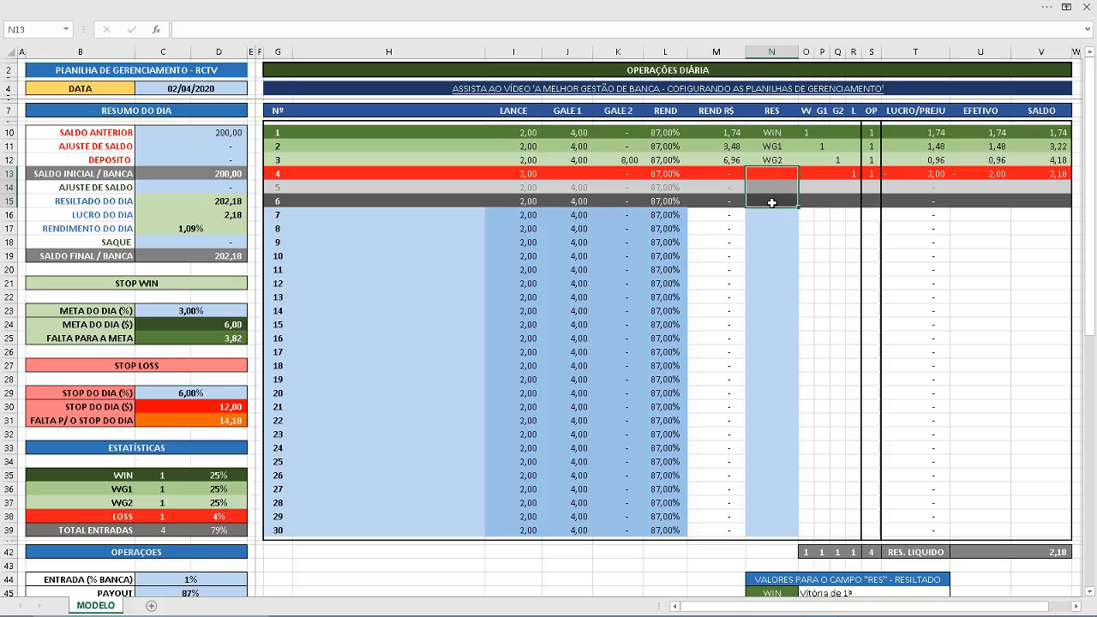
Step: Examine the Multiplicador setting and the Valor cells for 1ª Entrada, Gale 1 and Gale 2 under Operações
scroll(386, 253, "down", 5)
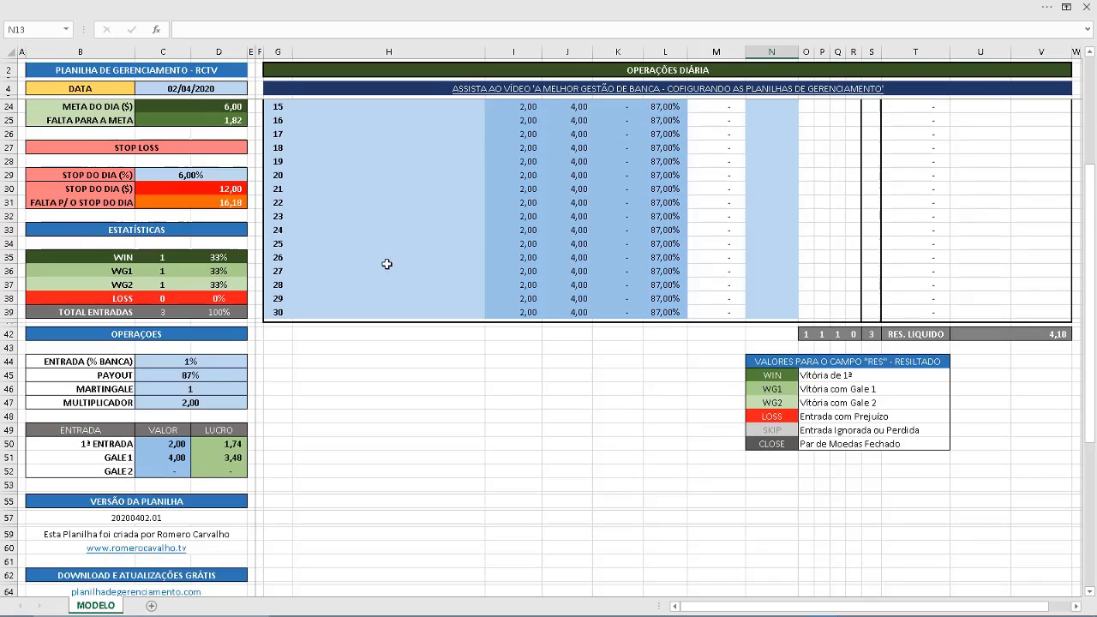
scroll(387, 264, "down", 3)
scroll(343, 294, "up", 2)
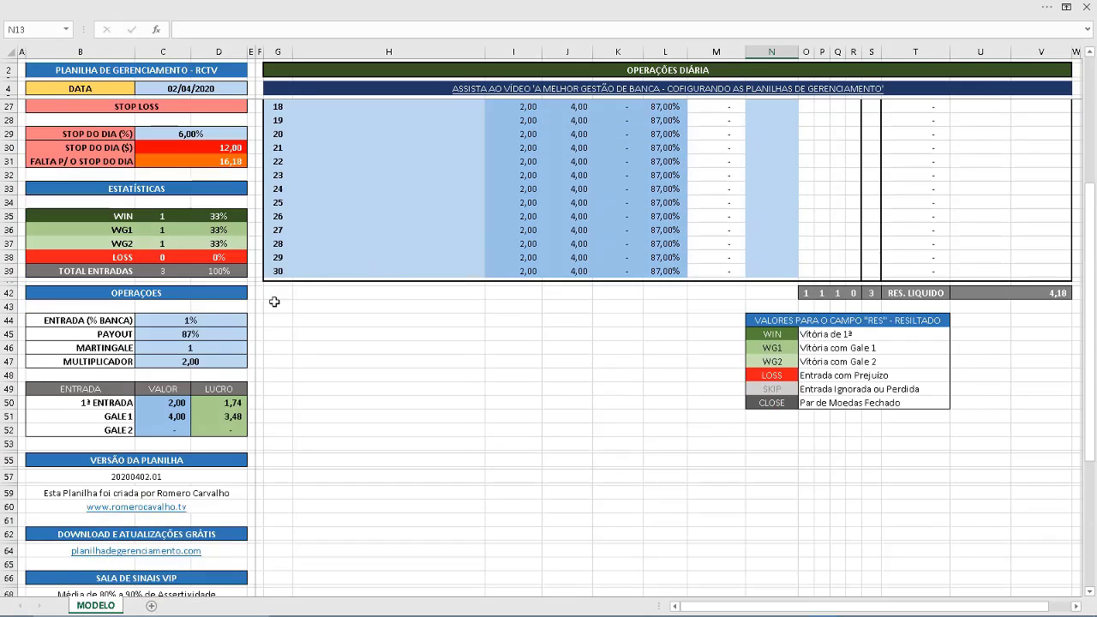
left_click(213, 361)
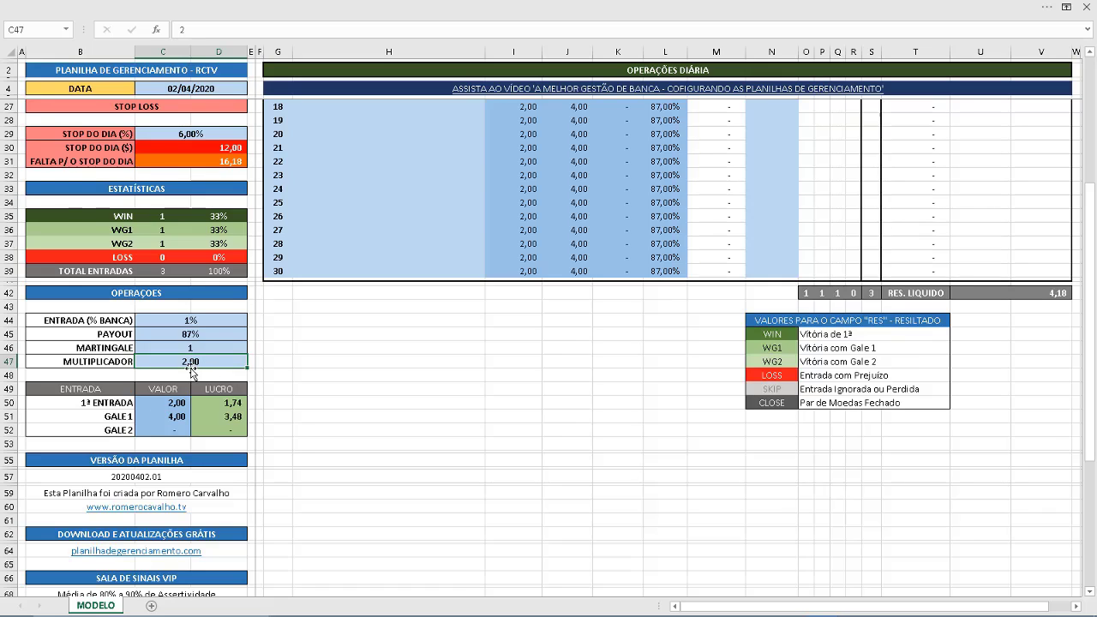
left_click(172, 406)
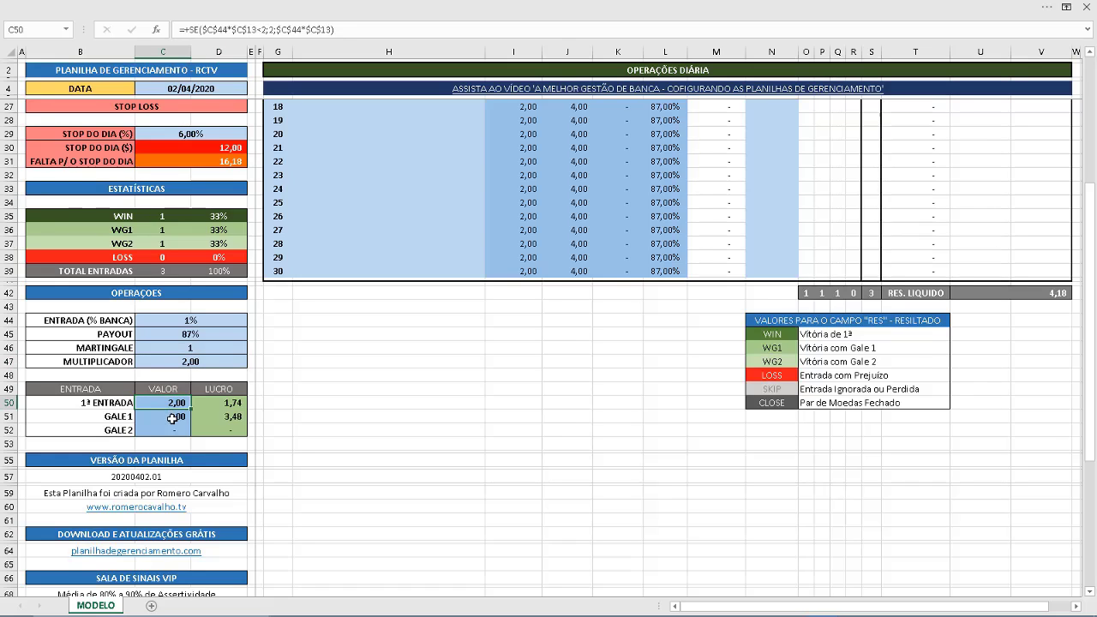
key("Down")
left_click(178, 402)
left_click(173, 429)
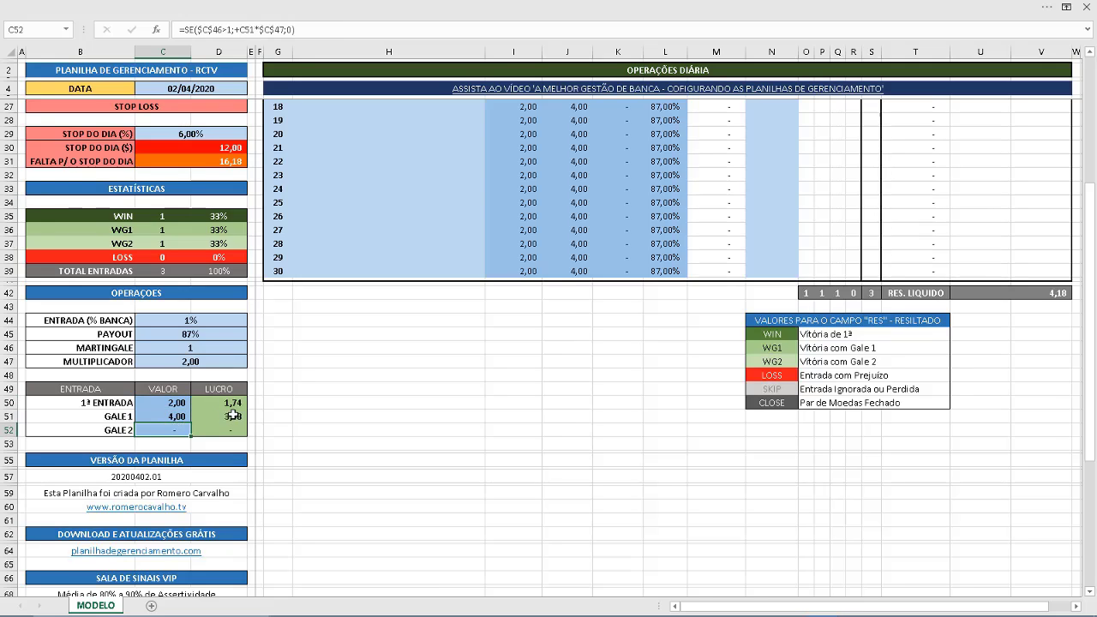
left_click(197, 360)
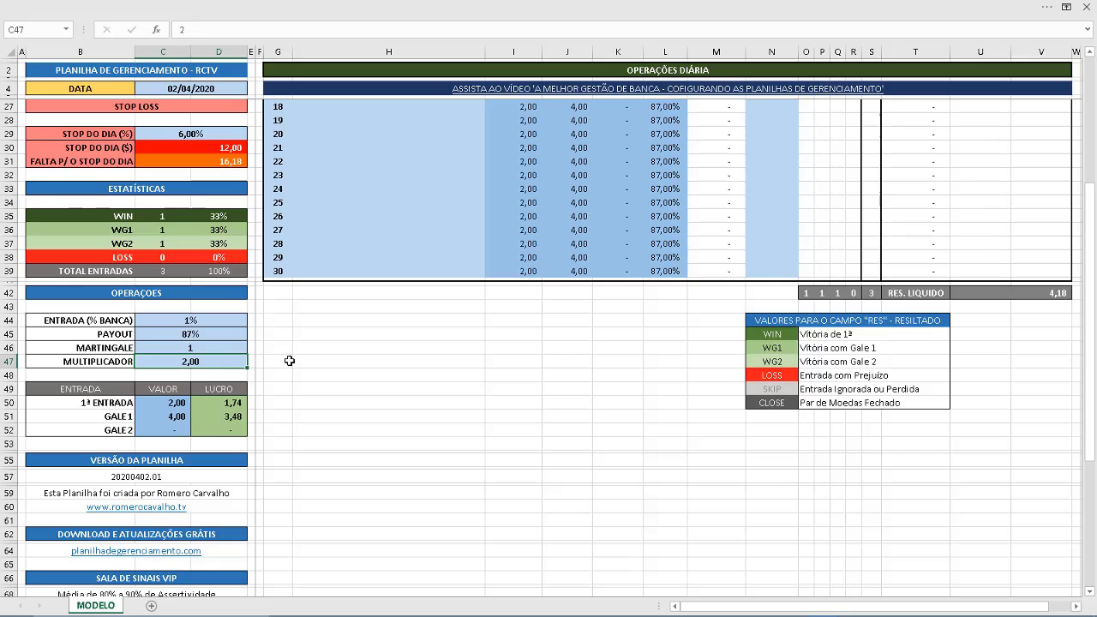
Step: Clear the third operation's Gale 2 value and its Res result
scroll(553, 343, "up", 6)
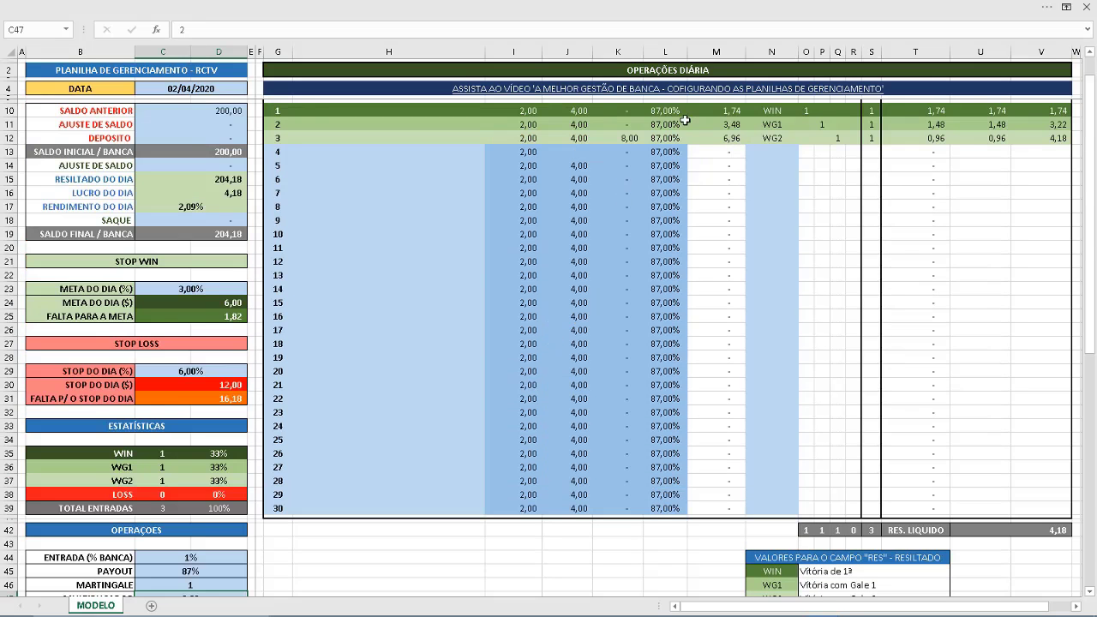
left_click(627, 139)
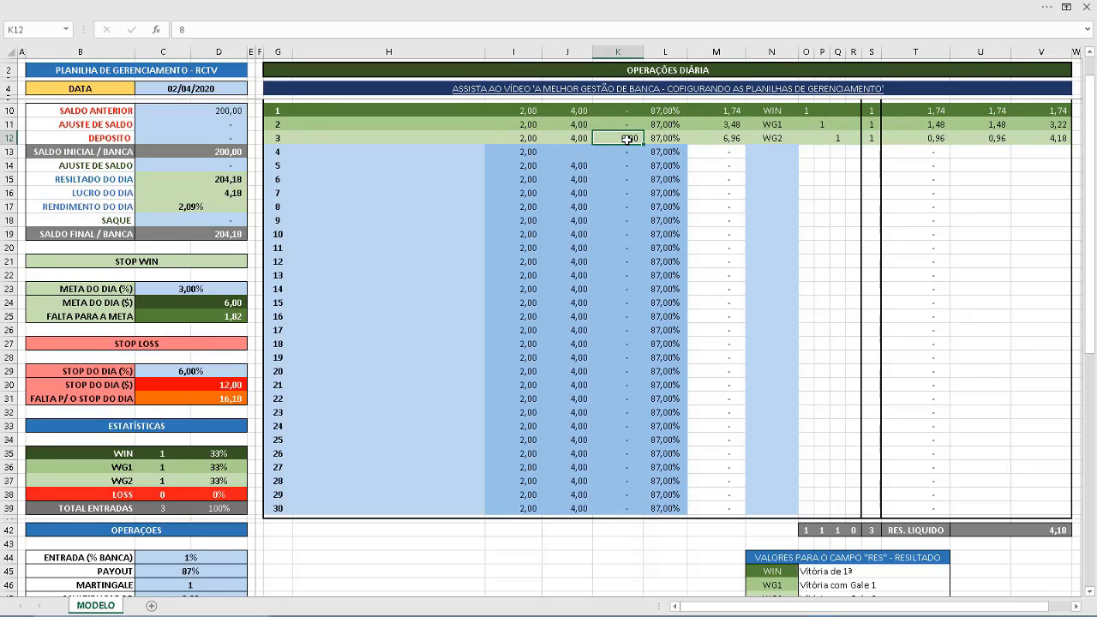
key("Delete")
key("Right")
key("Right")
key("Right")
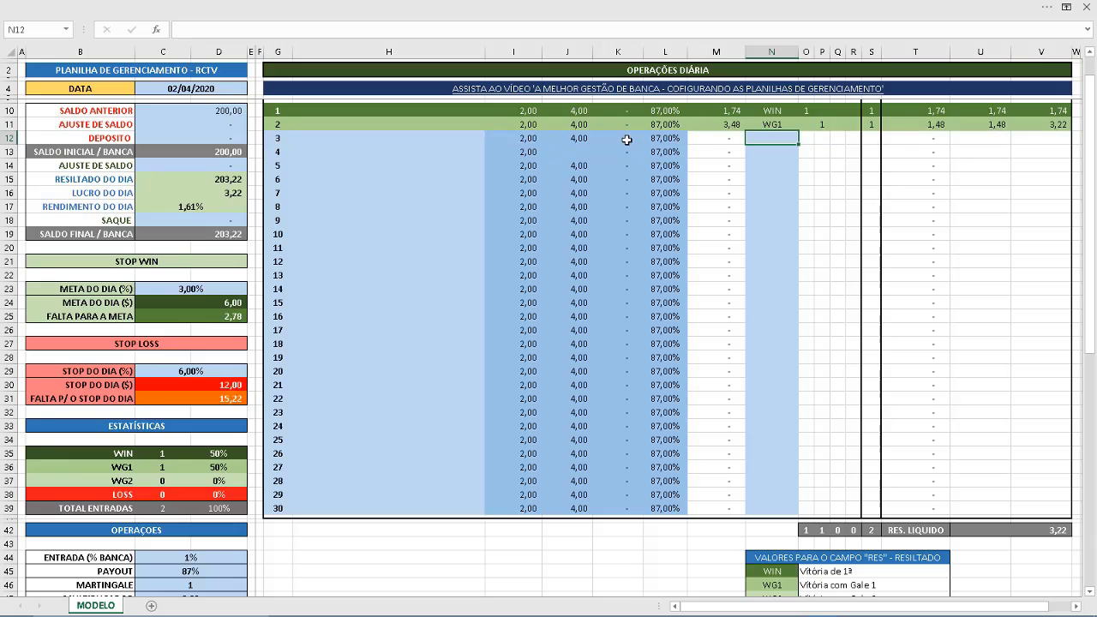
Step: Copy the third operation's Gale 1 formula into the fourth operation's empty Gale 1 cell
key("Left")
key("Left")
key("Left")
key("Down")
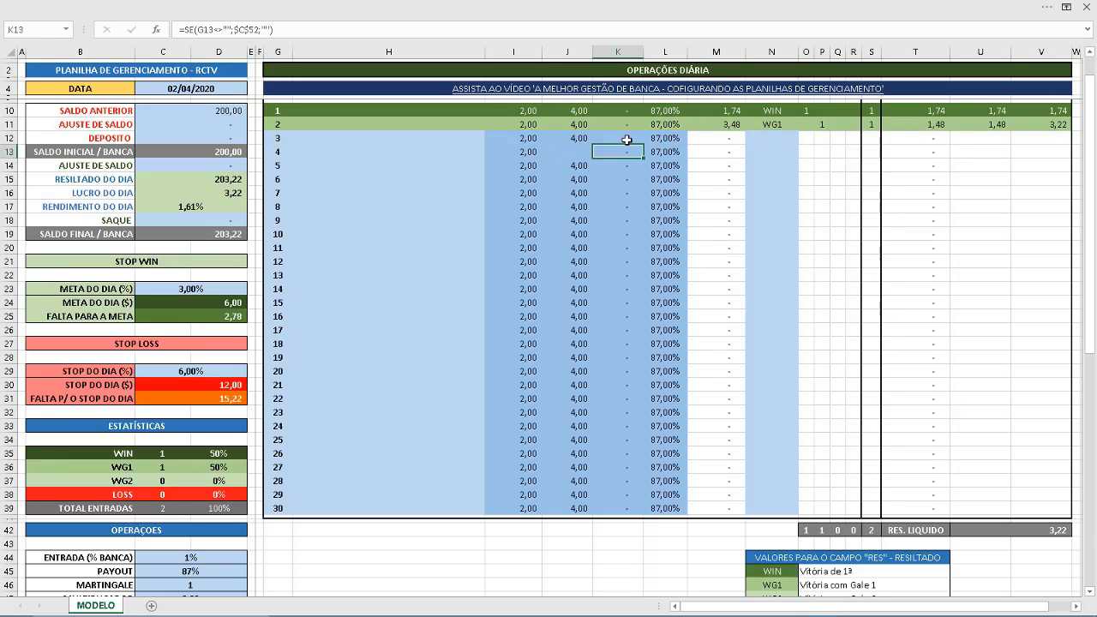
key("Left")
key("Up")
key("ctrl+c")
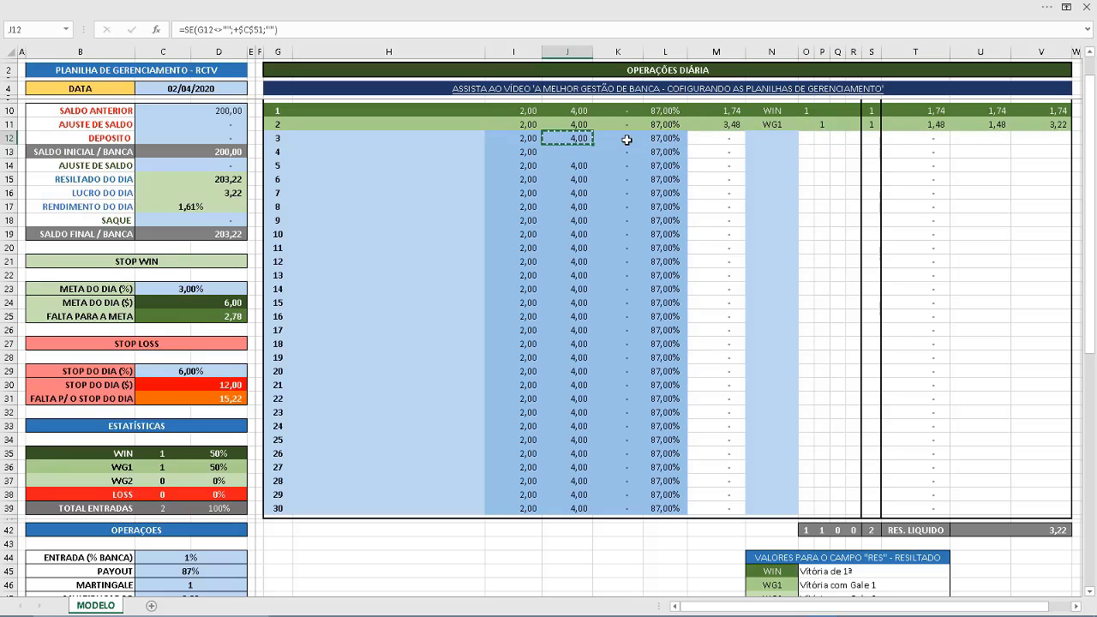
key("Down")
key("ctrl+v")
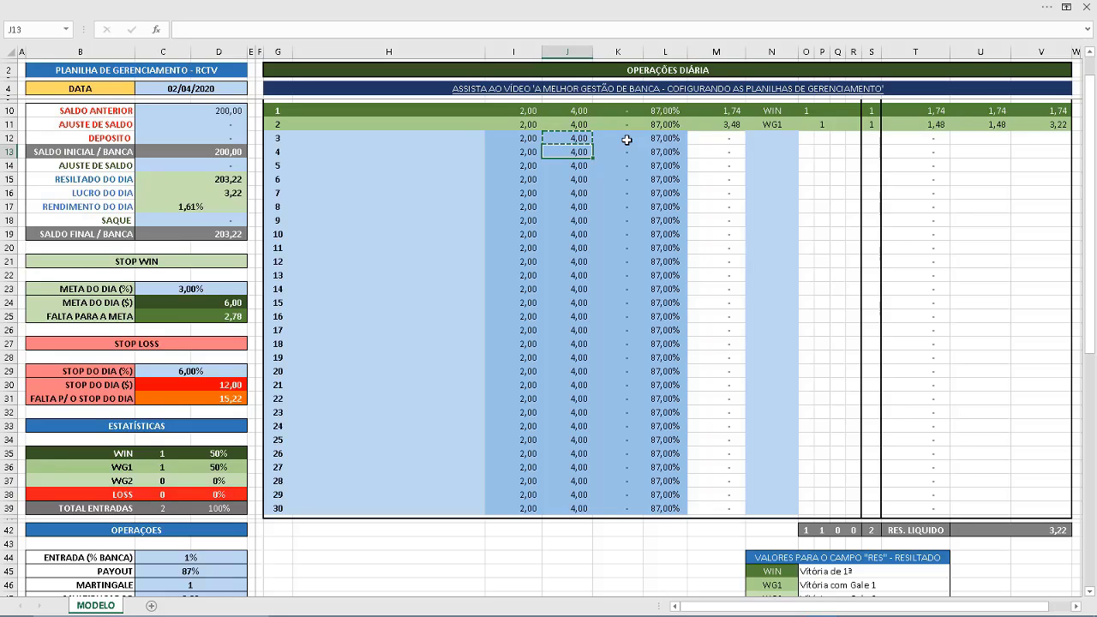
Step: Copy the second operation's Gale 2 formula into the Gale 2 cells of operations 3 to 5
key("Right")
key("Up")
key("Up")
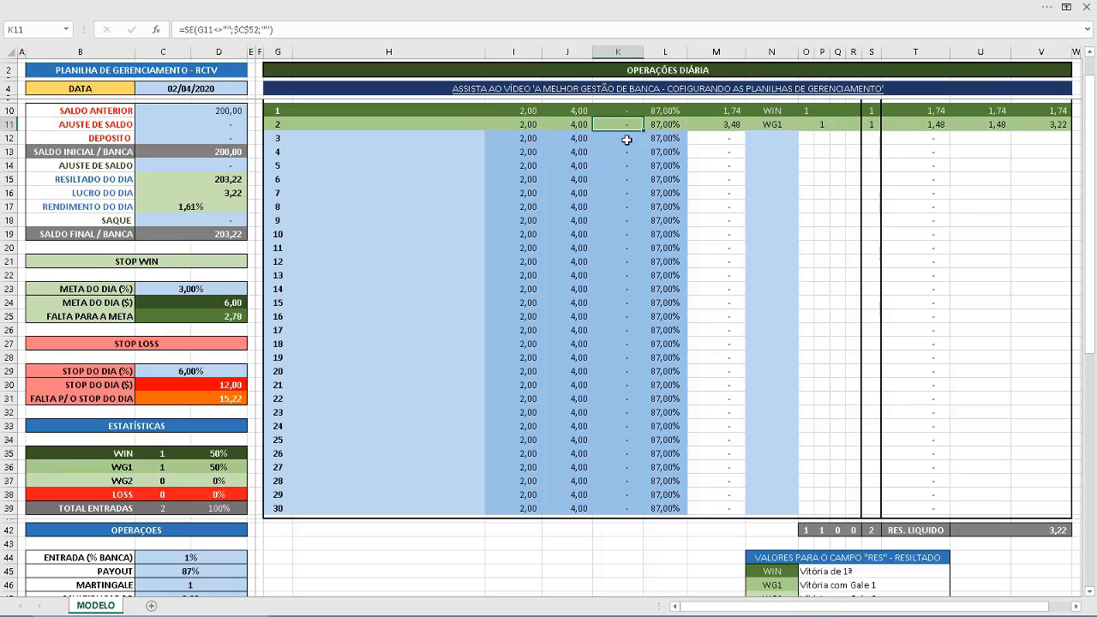
key("ctrl+c")
key("Down")
key("shift+Down")
key("shift+Down")
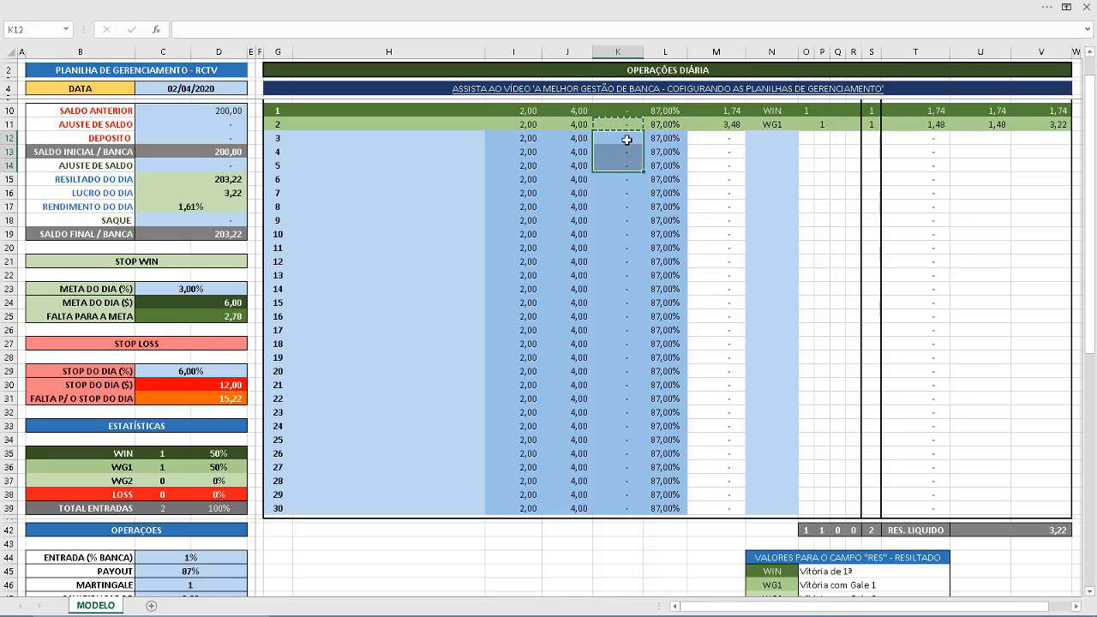
key("Return")
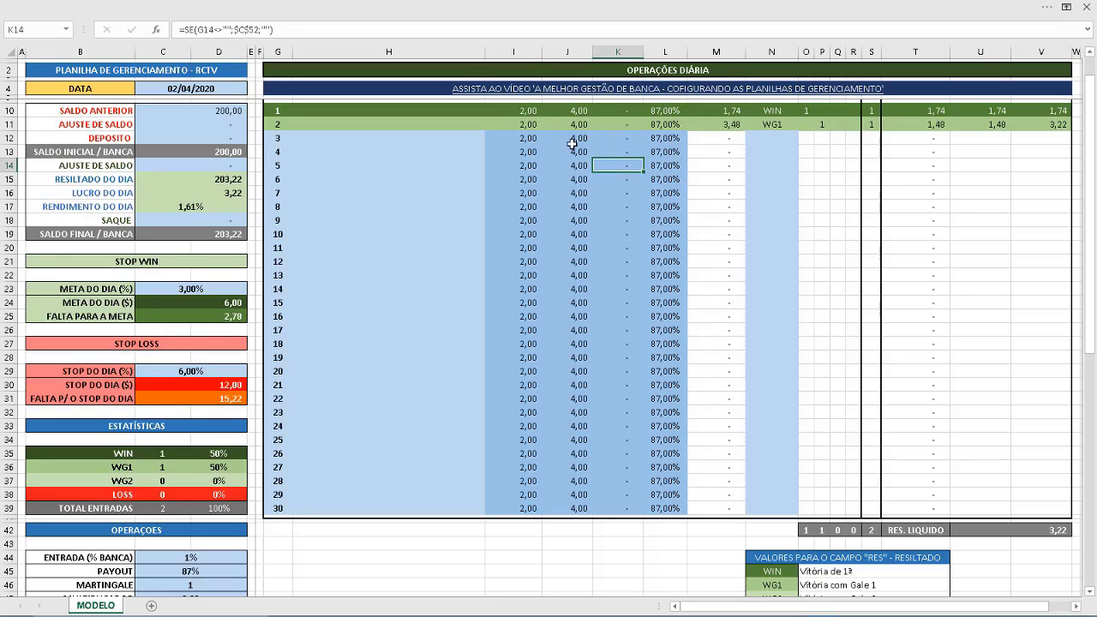
Step: Check the sixth operation's Gale 2 formula and the second operation's Res and Gale 1 cells
left_click(600, 180)
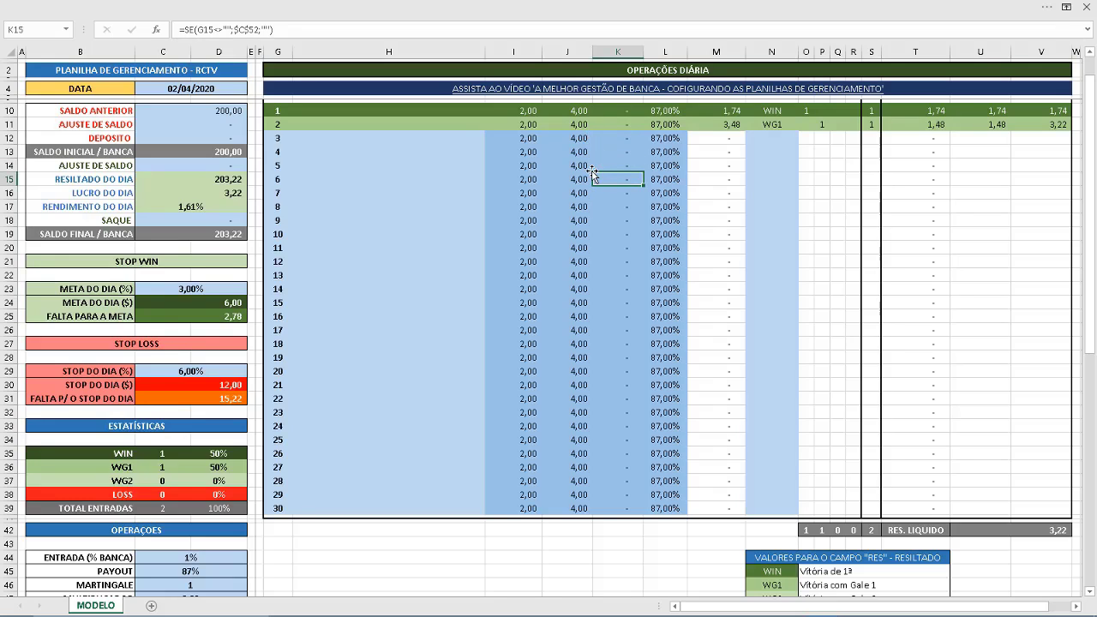
left_click(780, 127)
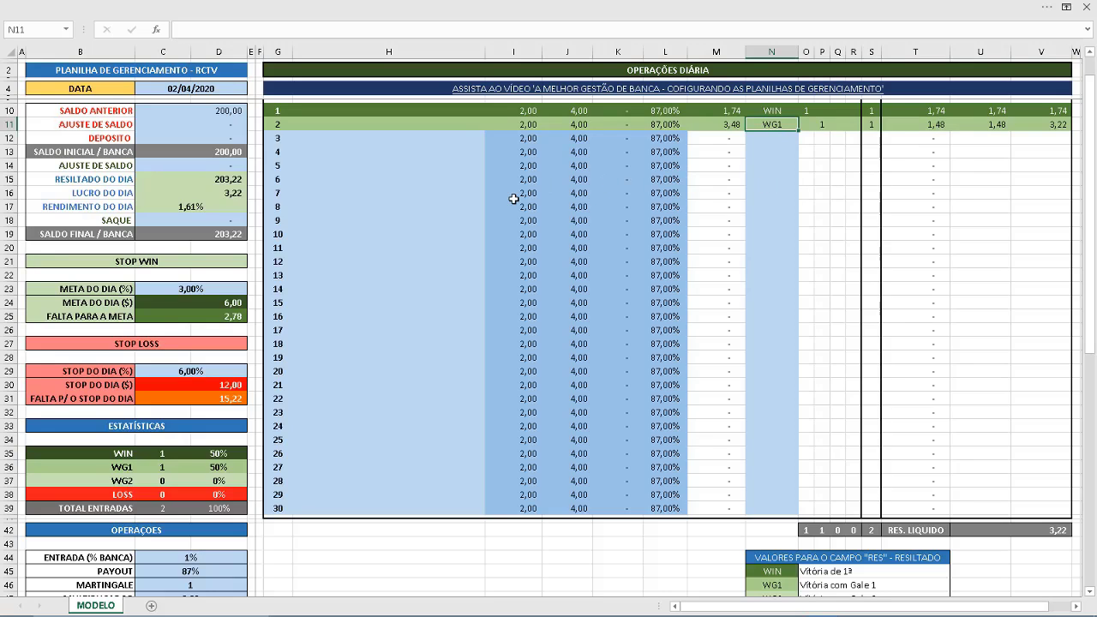
left_click(589, 128)
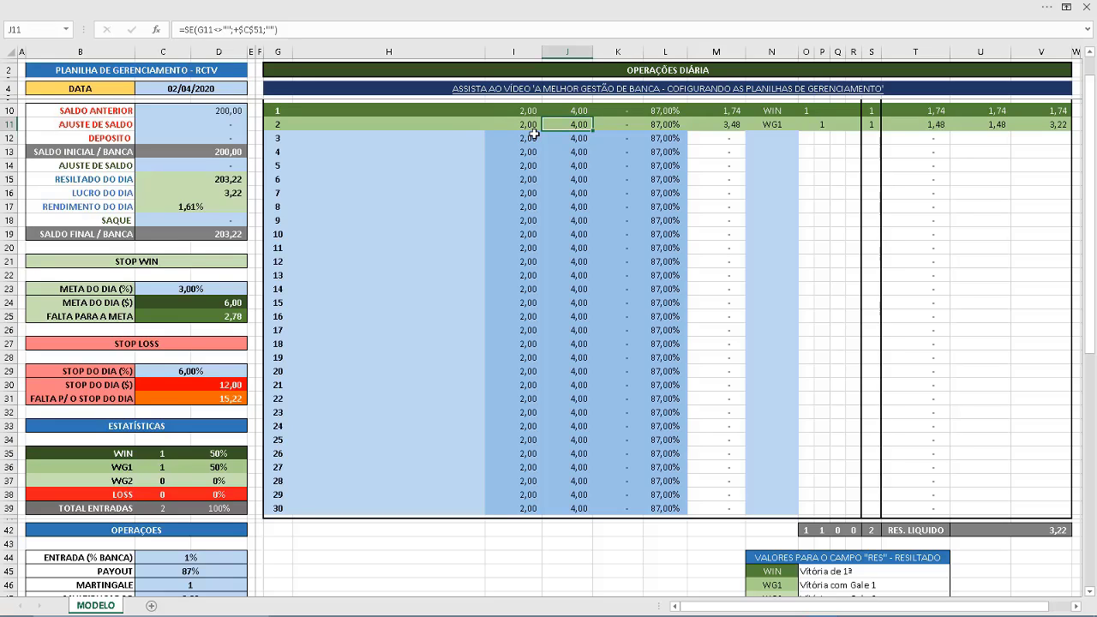
Step: Set the Multiplicador to 1,15 and check the Gale 1 profit and the 1ª Entrada value
scroll(346, 166, "down", 6)
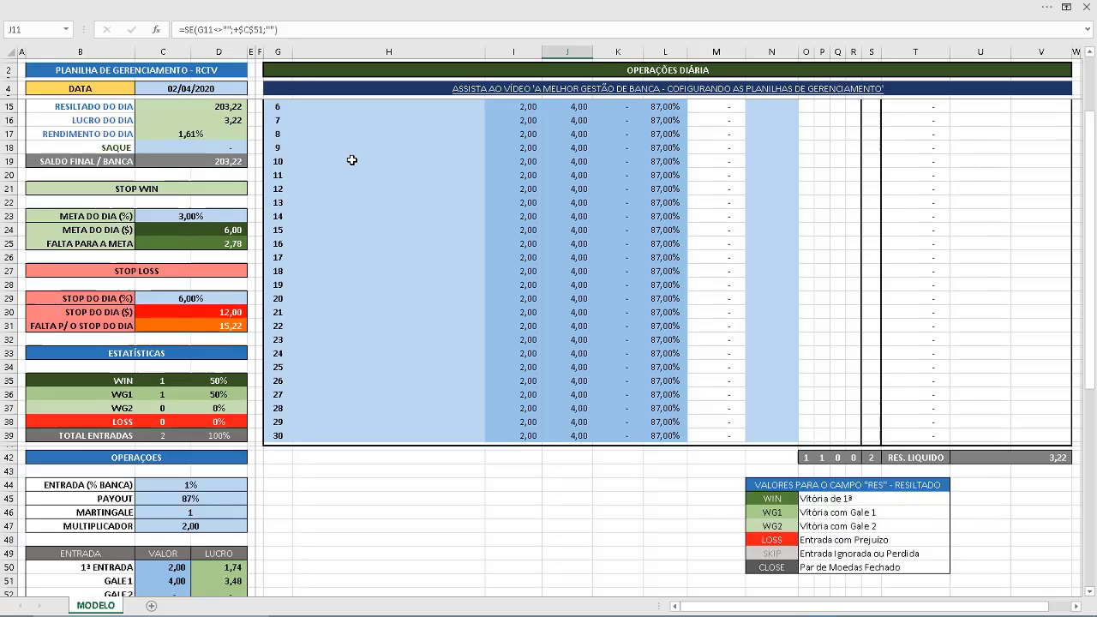
scroll(345, 167, "down", 1)
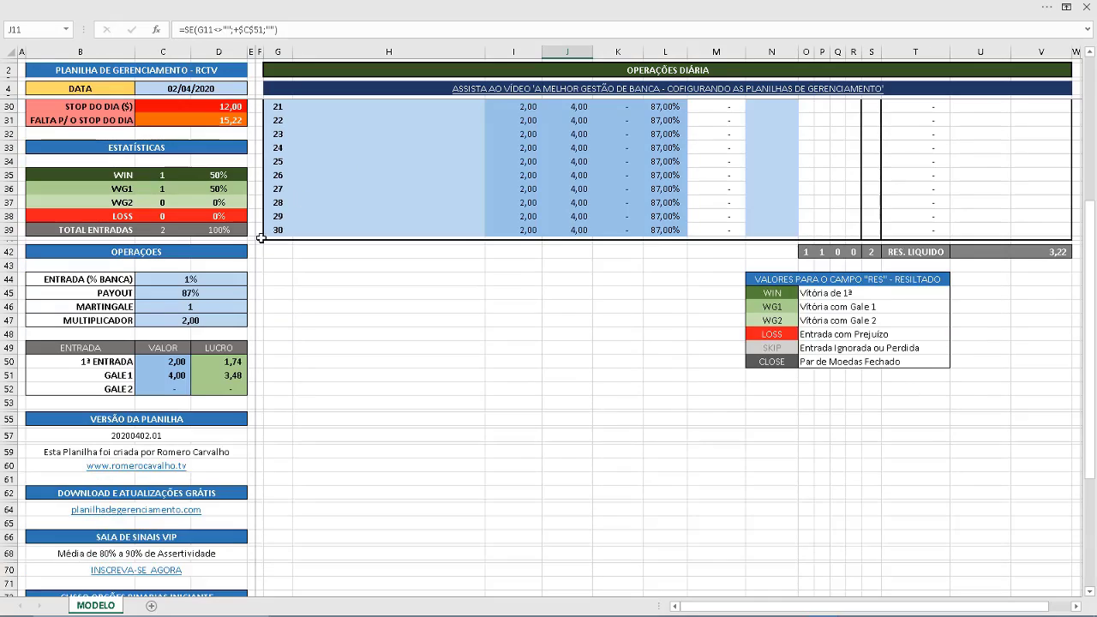
left_click(201, 320)
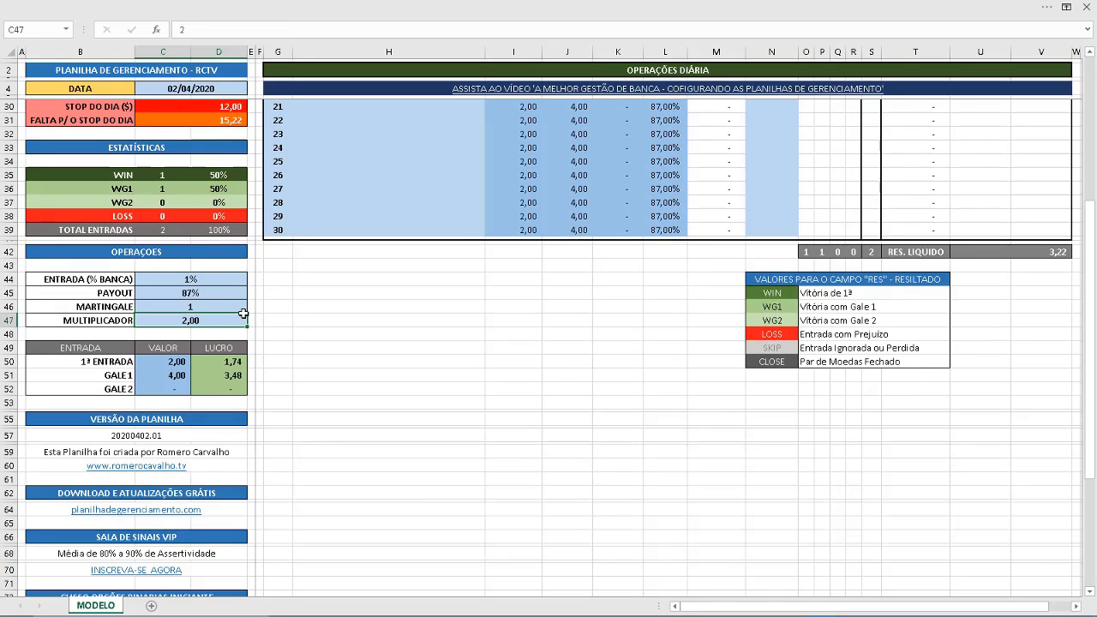
type("2")
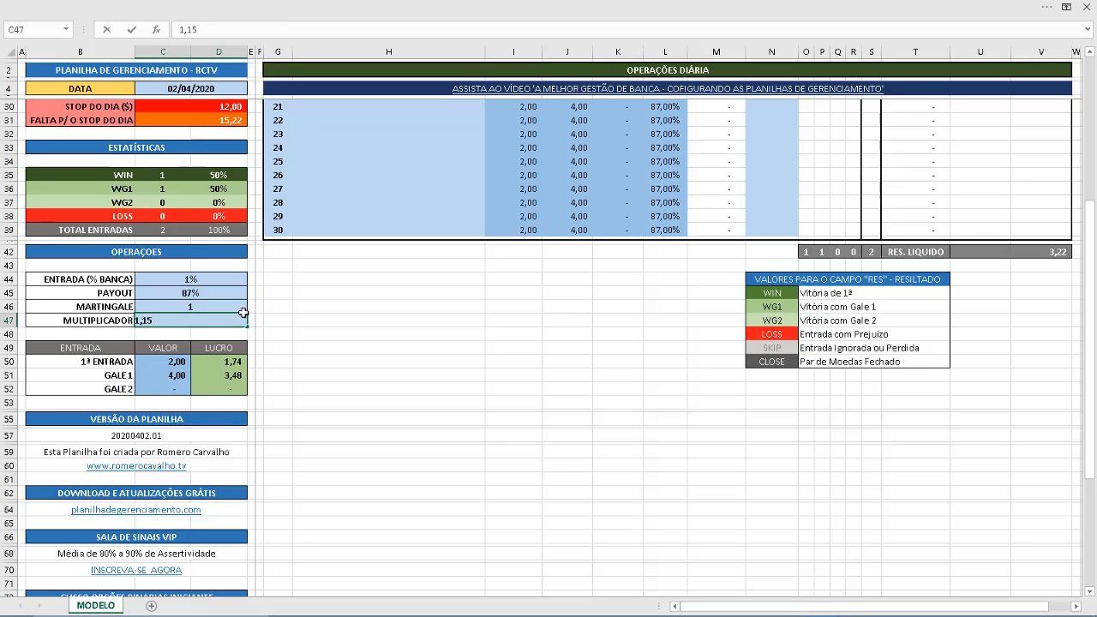
key("Return")
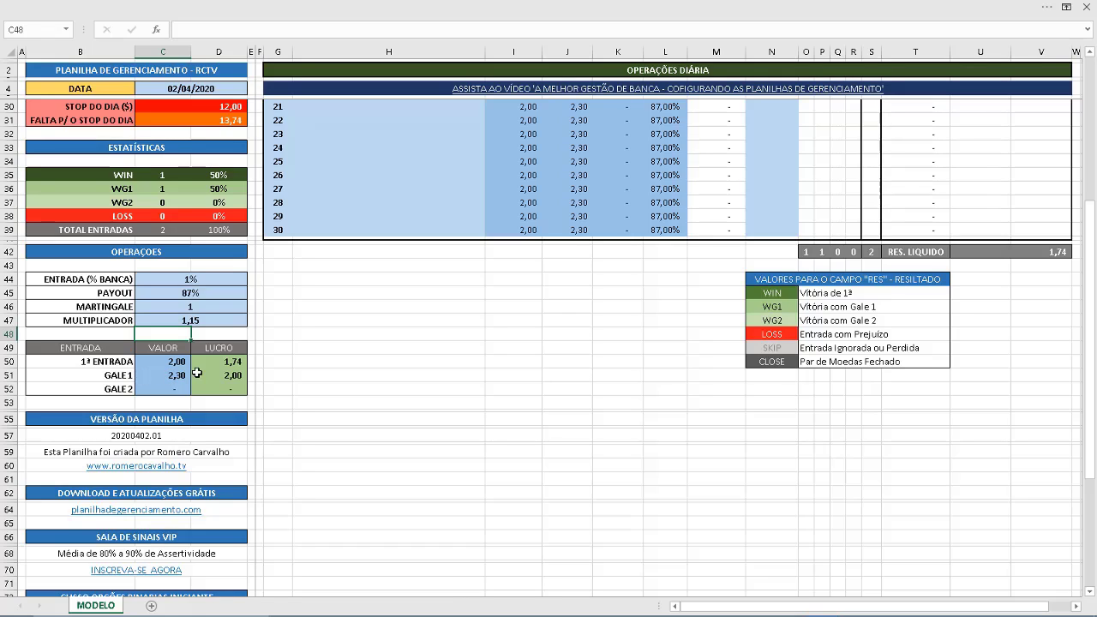
left_click(230, 378)
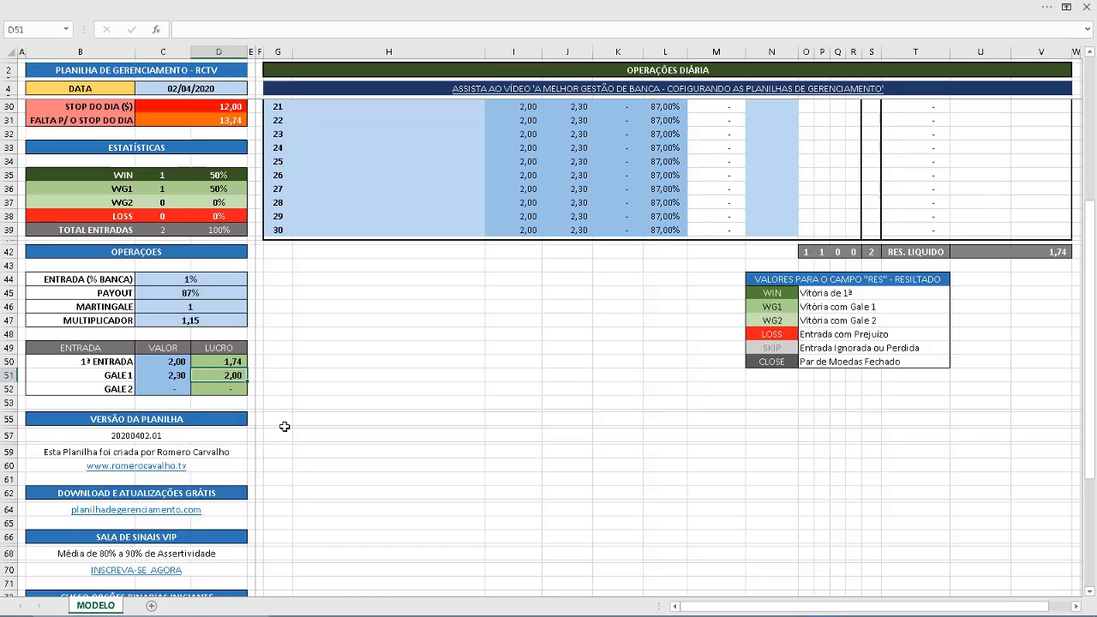
left_click(167, 363)
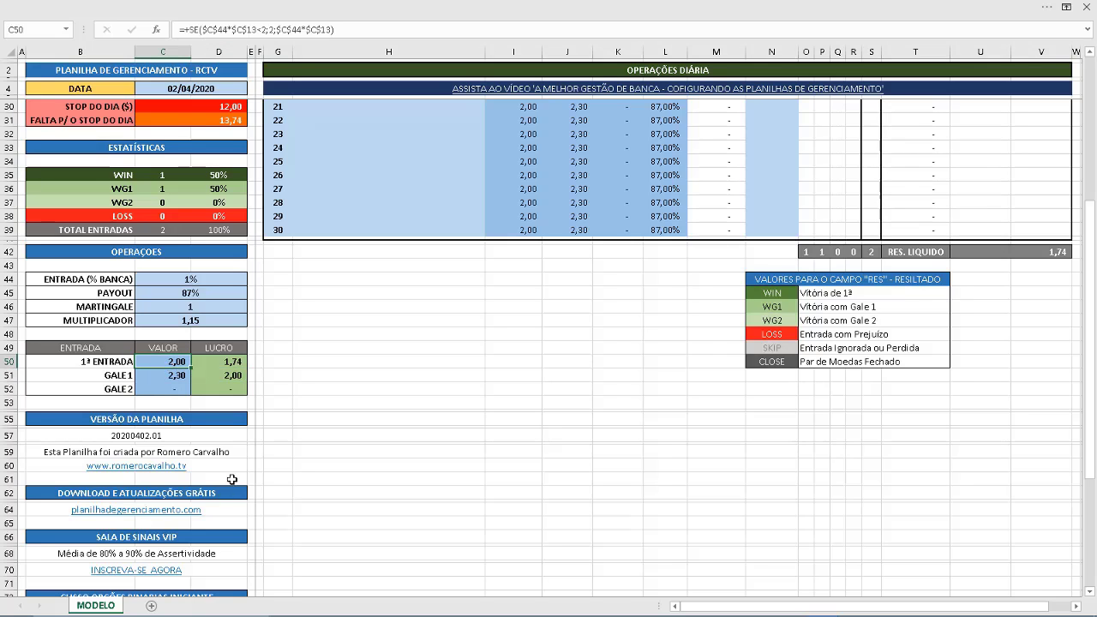
Step: Compare the second operation's Lucro/Preju with the Multiplicador setting and the first operation's Rend R$
scroll(490, 380, "up", 7)
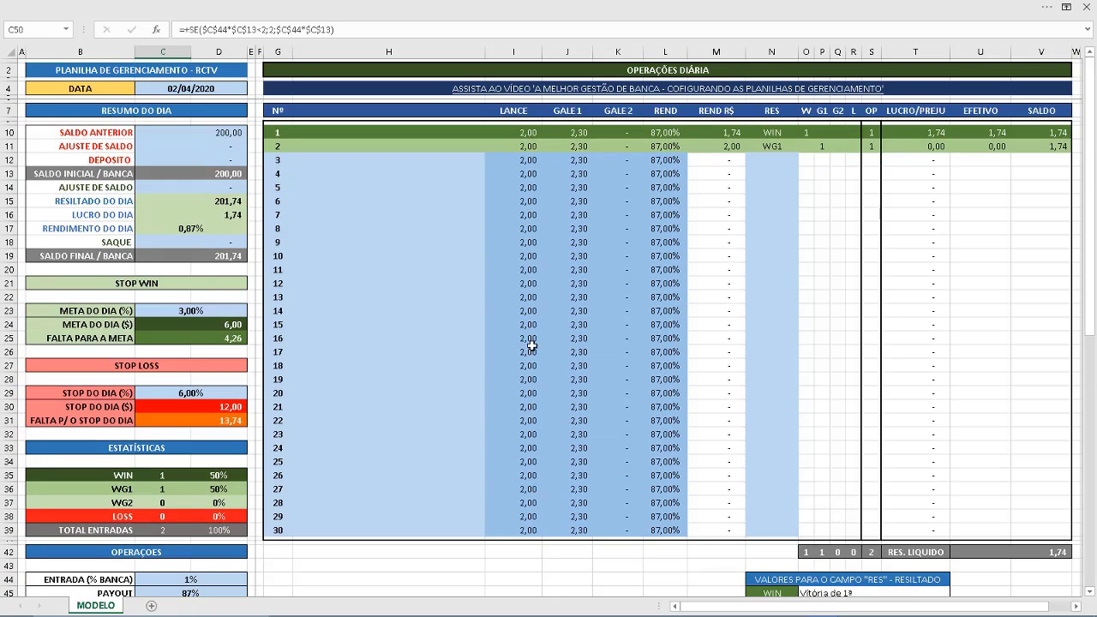
left_click(921, 147)
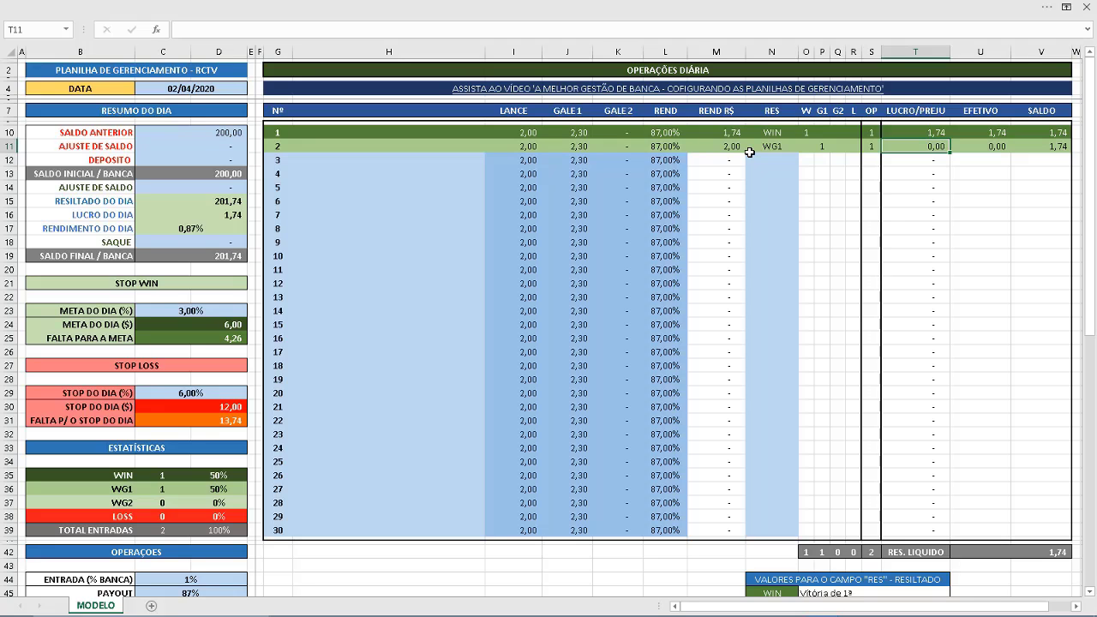
scroll(572, 240, "down", 2)
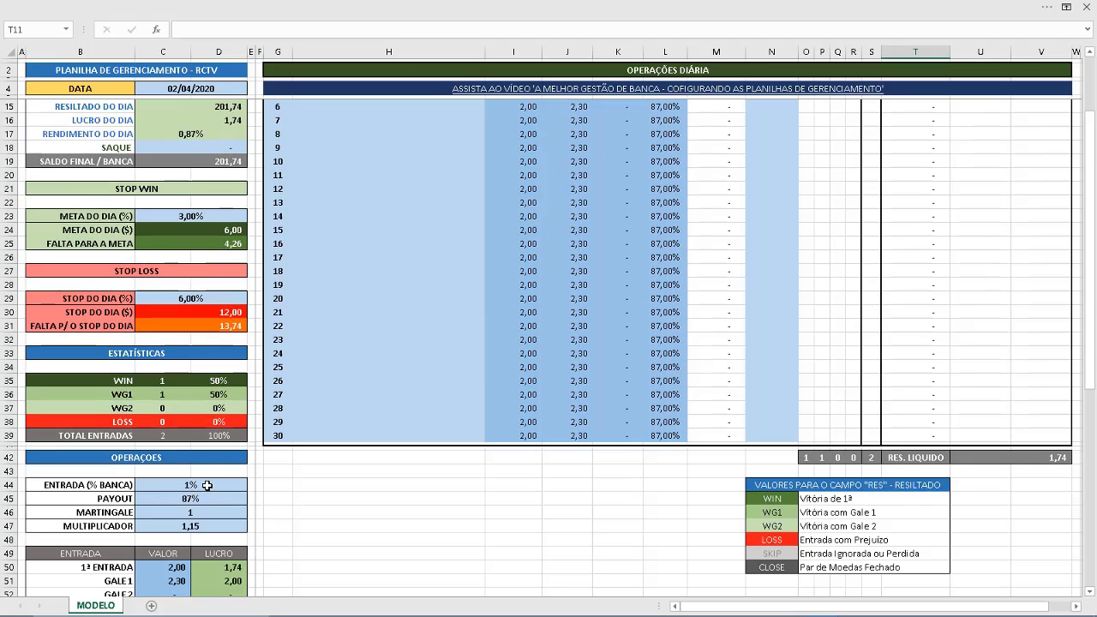
scroll(207, 485, "down", 1)
left_click(205, 484)
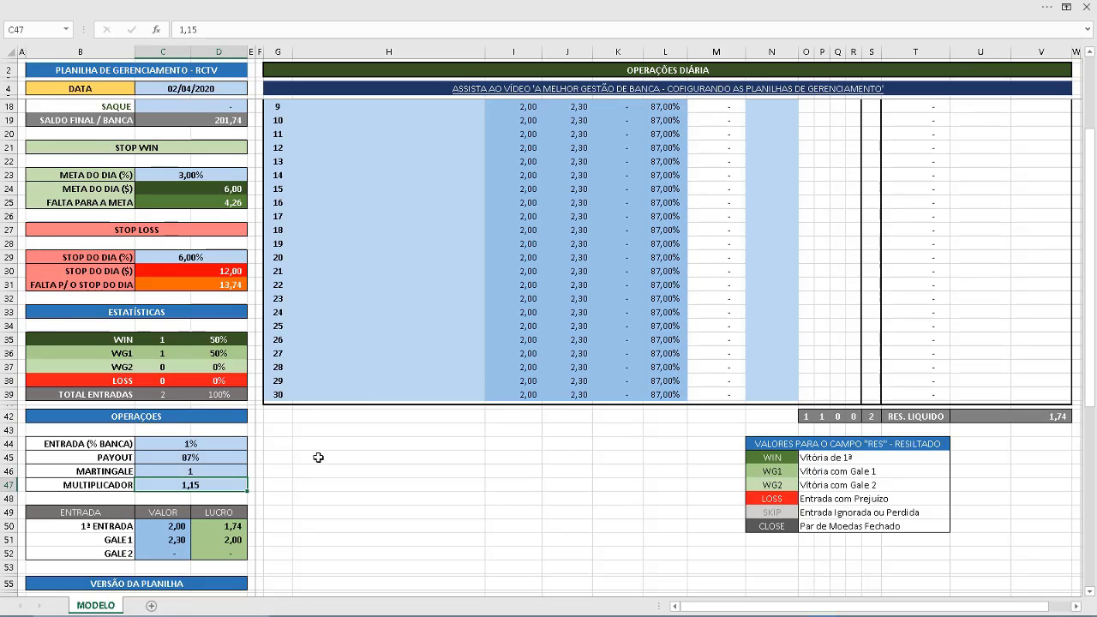
scroll(531, 355, "up", 4)
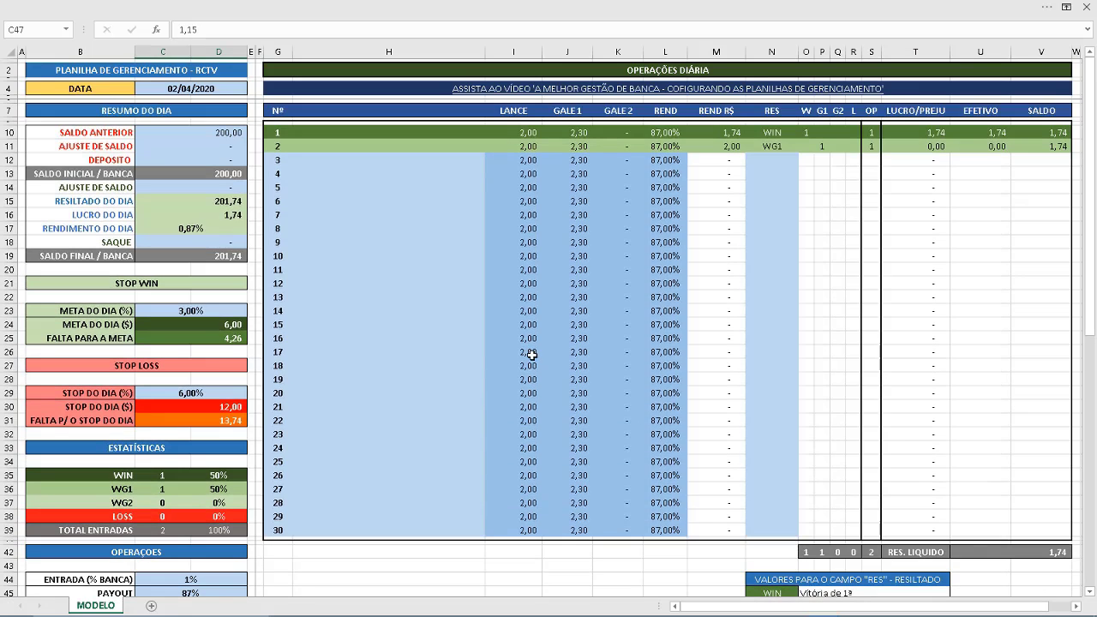
left_click(733, 130)
Step: Set the Multiplicador back to 2
scroll(360, 352, "down", 4)
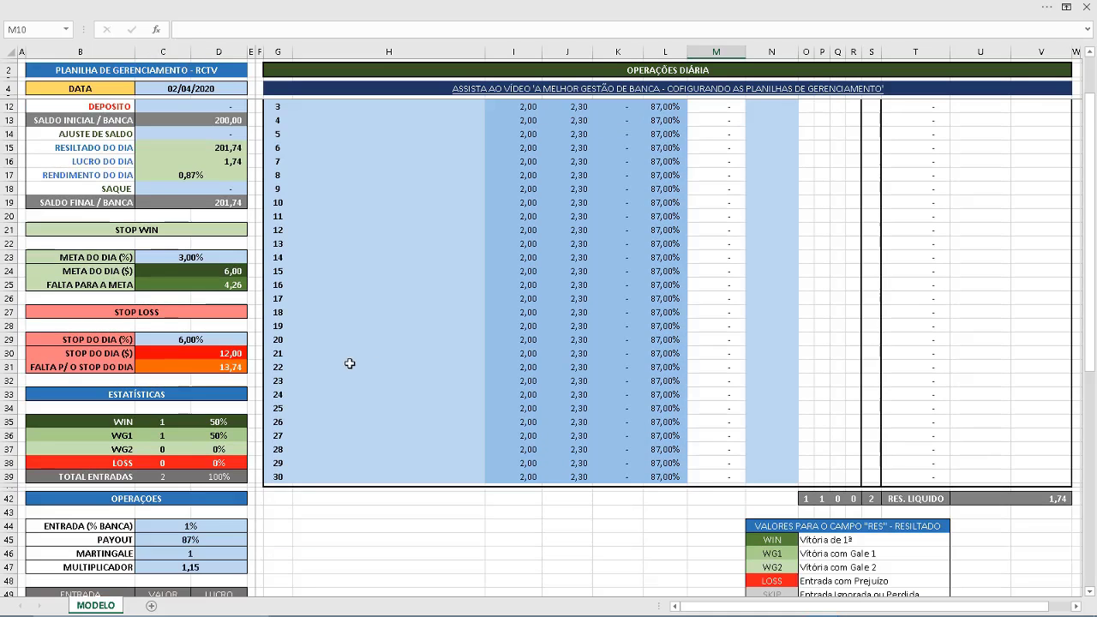
left_click(199, 485)
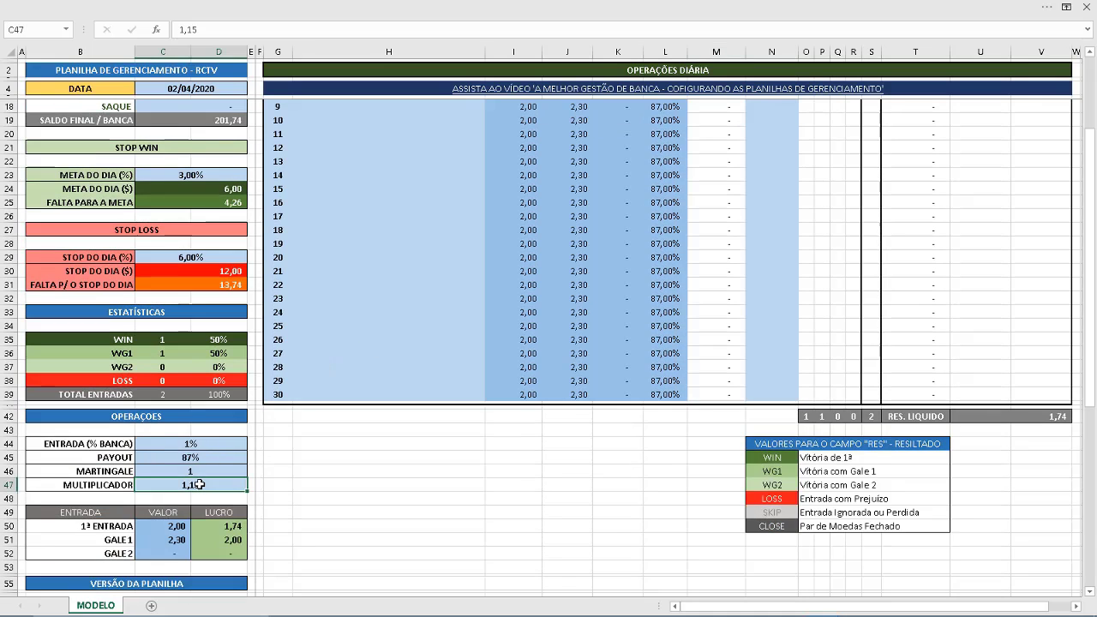
type("2")
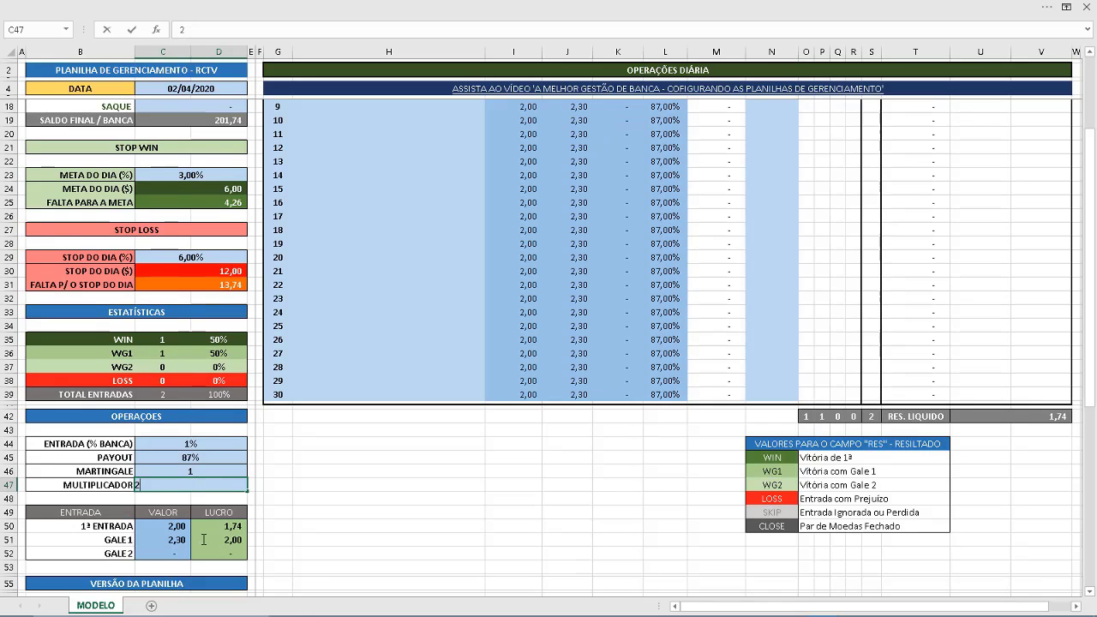
key("Return")
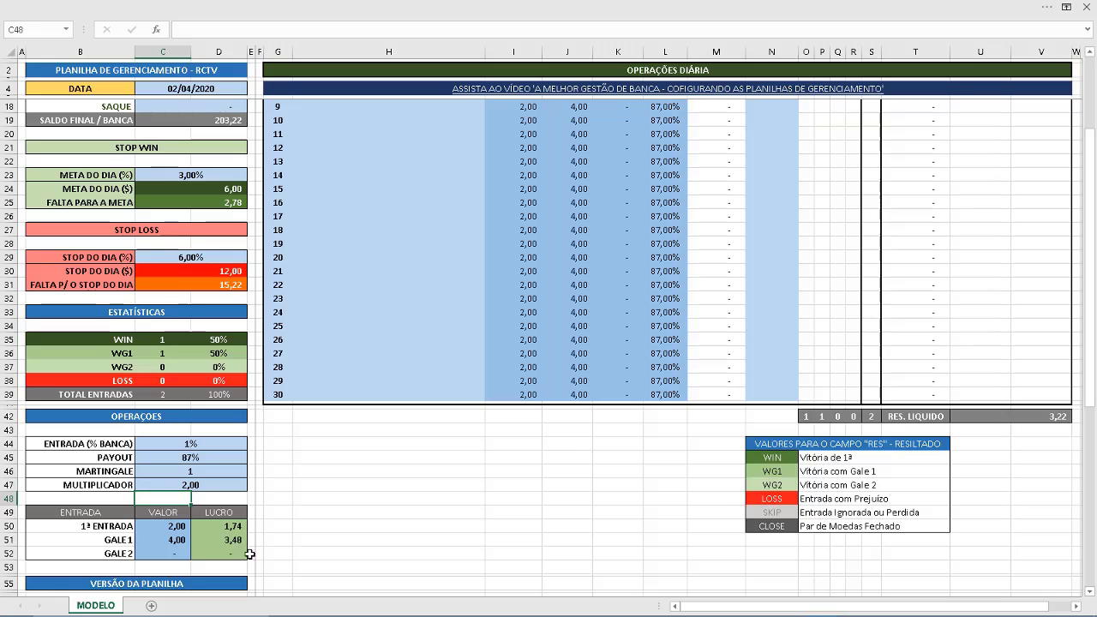
Step: Set the Multiplicador to 2,15 and check the Gale 1 profit and the second operation's Gale 1 stake
left_click(235, 484)
type("2,15")
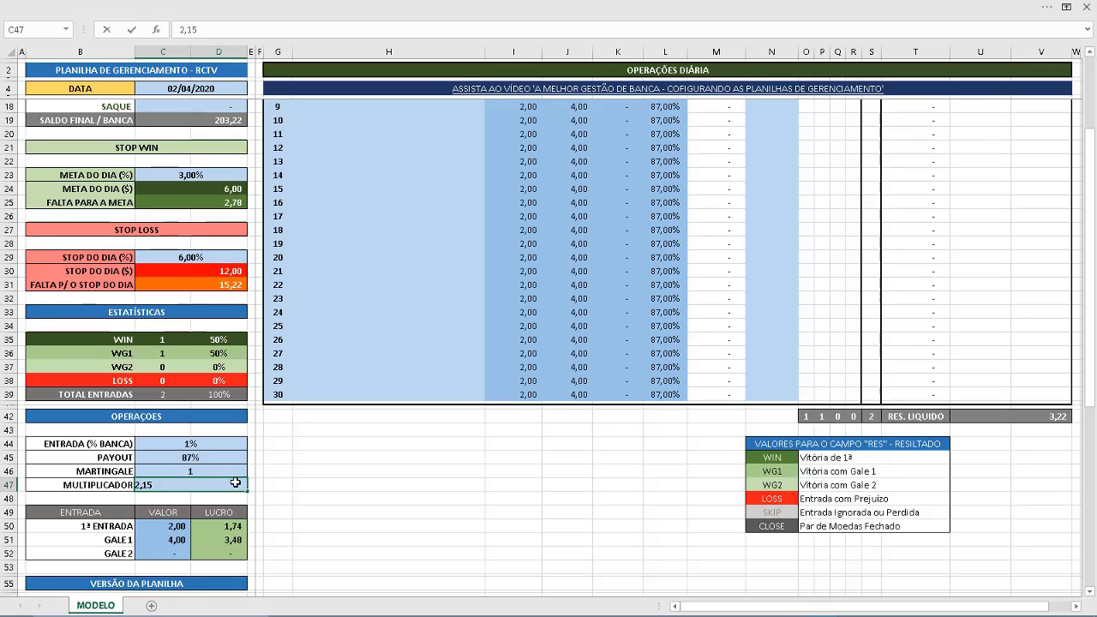
key("Return")
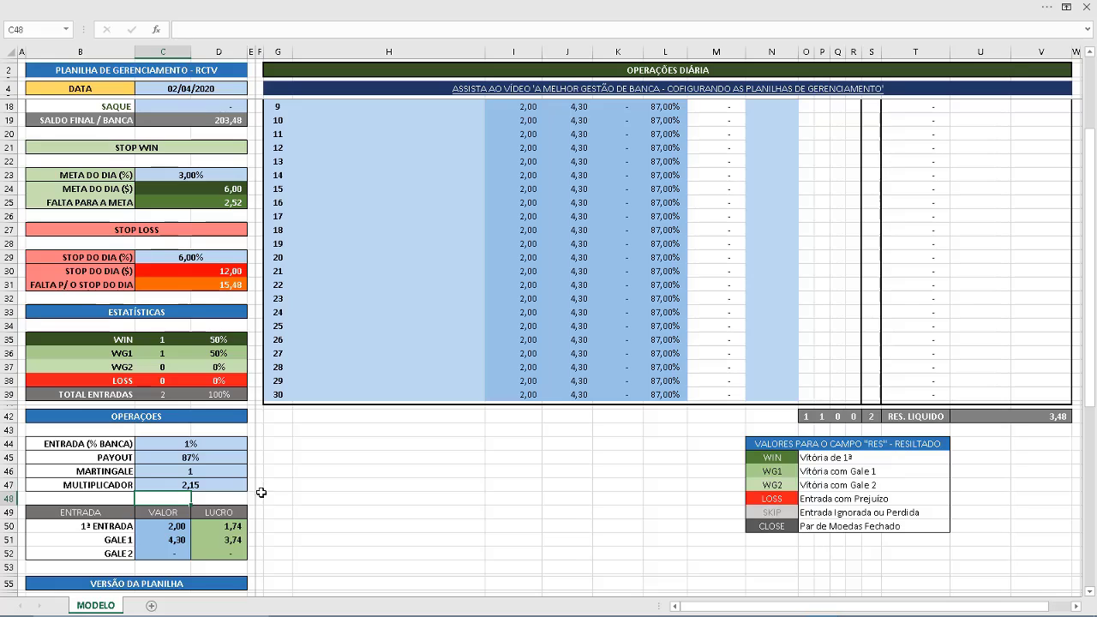
left_click(236, 539)
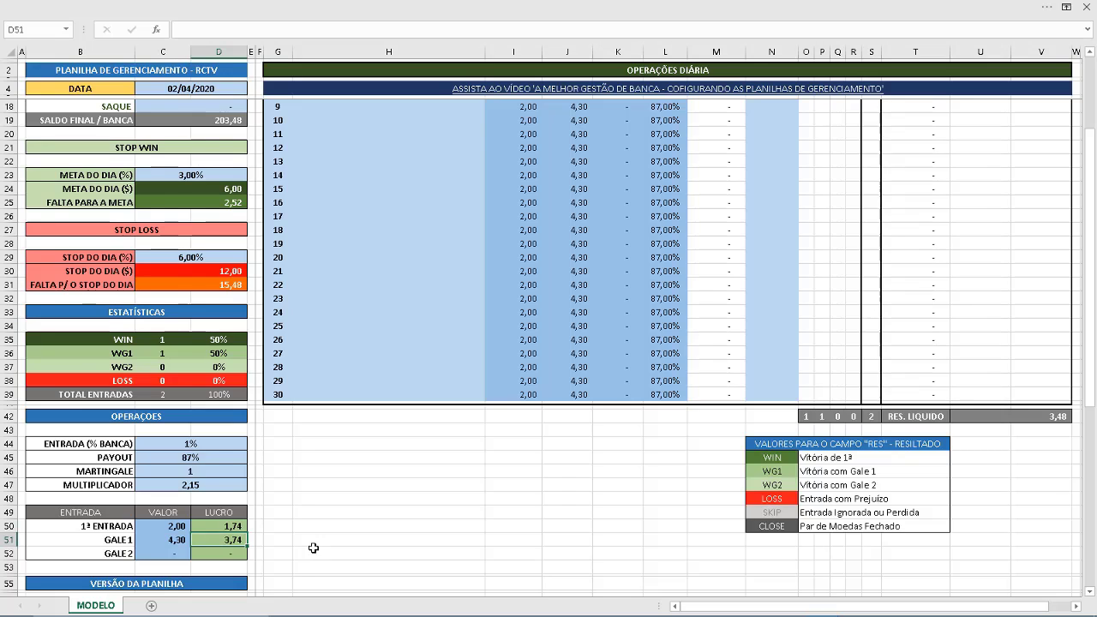
scroll(314, 548, "up", 4)
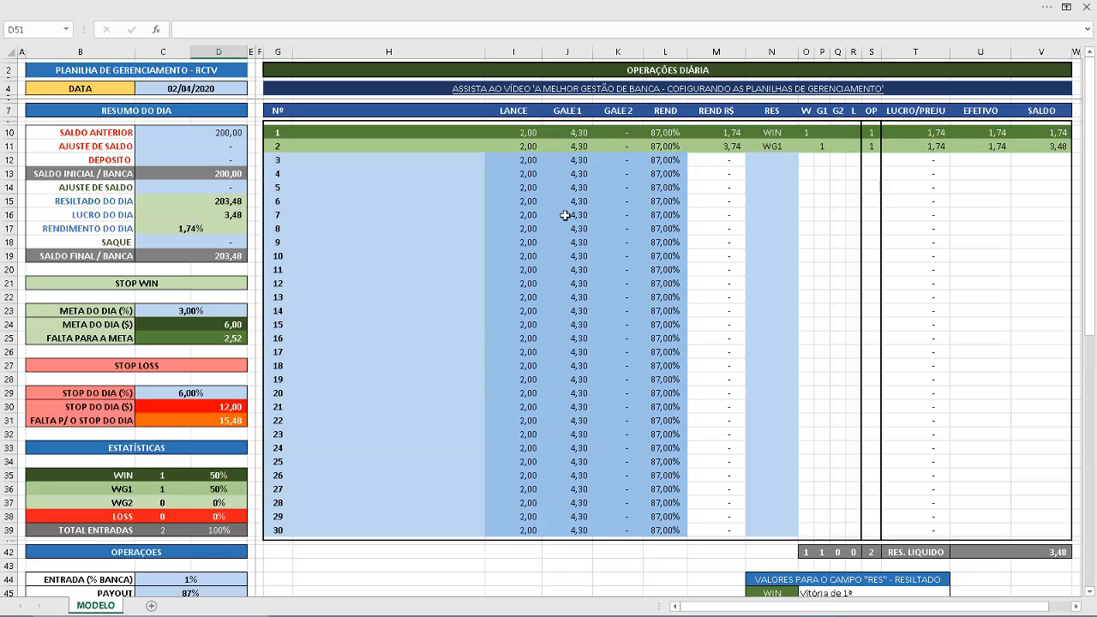
left_click(583, 146)
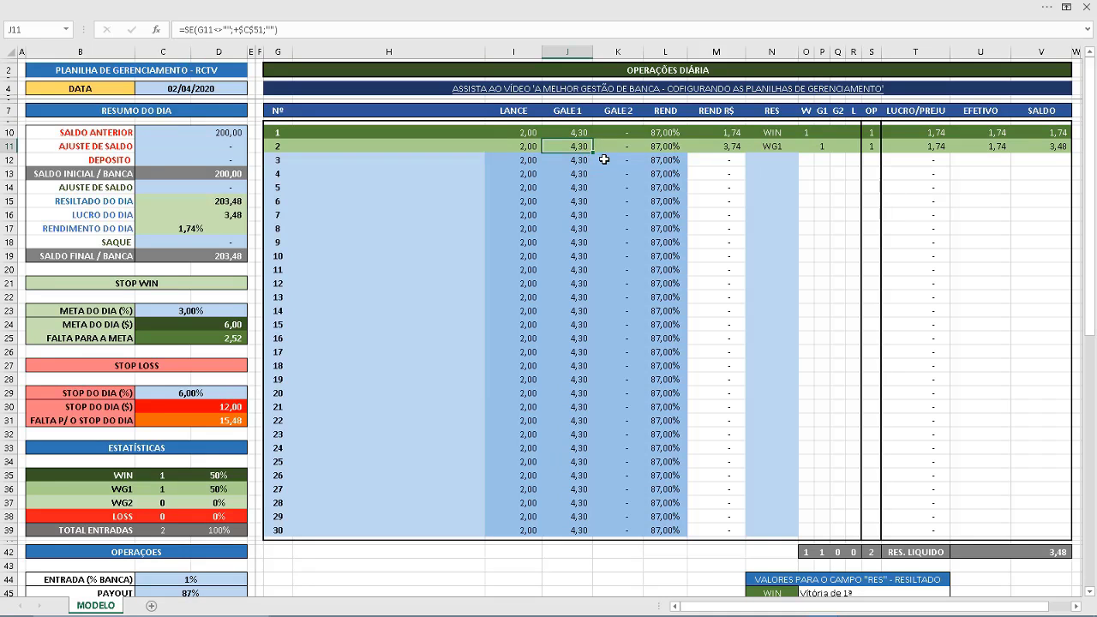